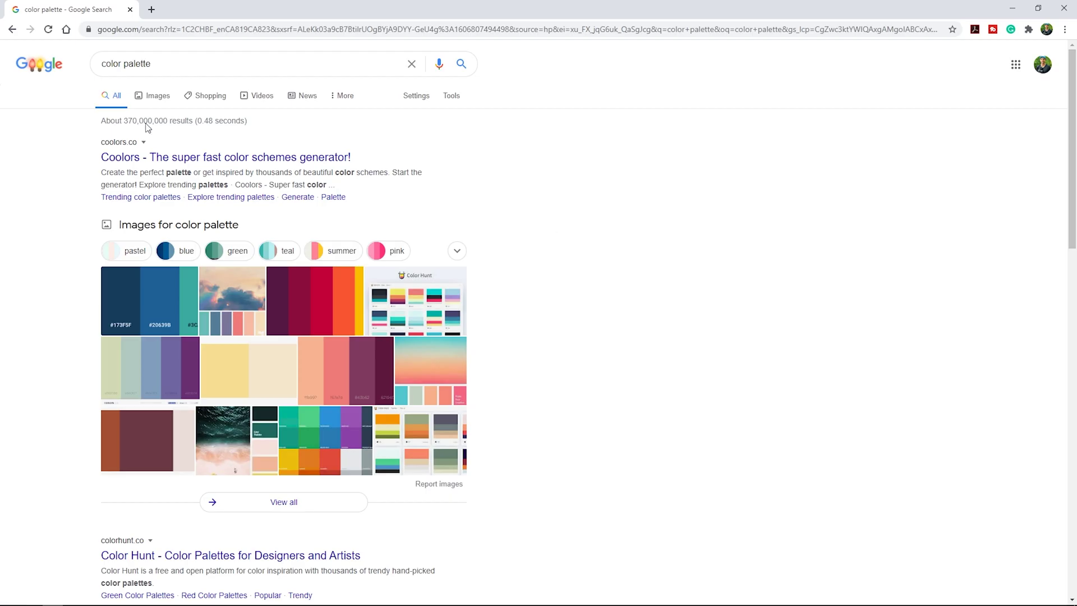
# Step: Open the Create a Better Color Palette image in Google Images and screenshot its six colours
pyautogui.click(157, 96)
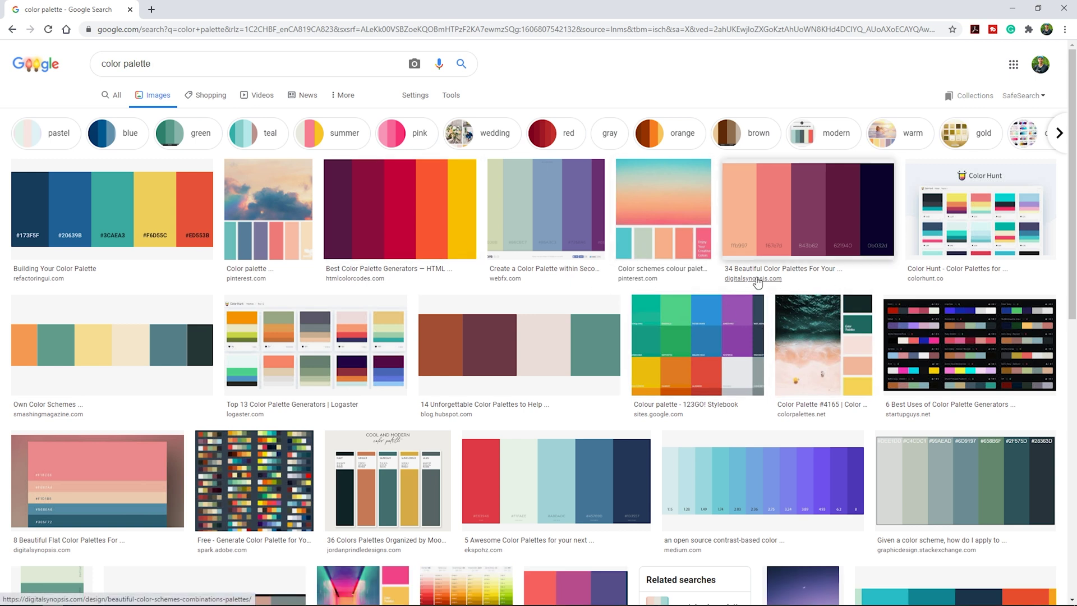
pyautogui.scroll(-10, 758, 282)
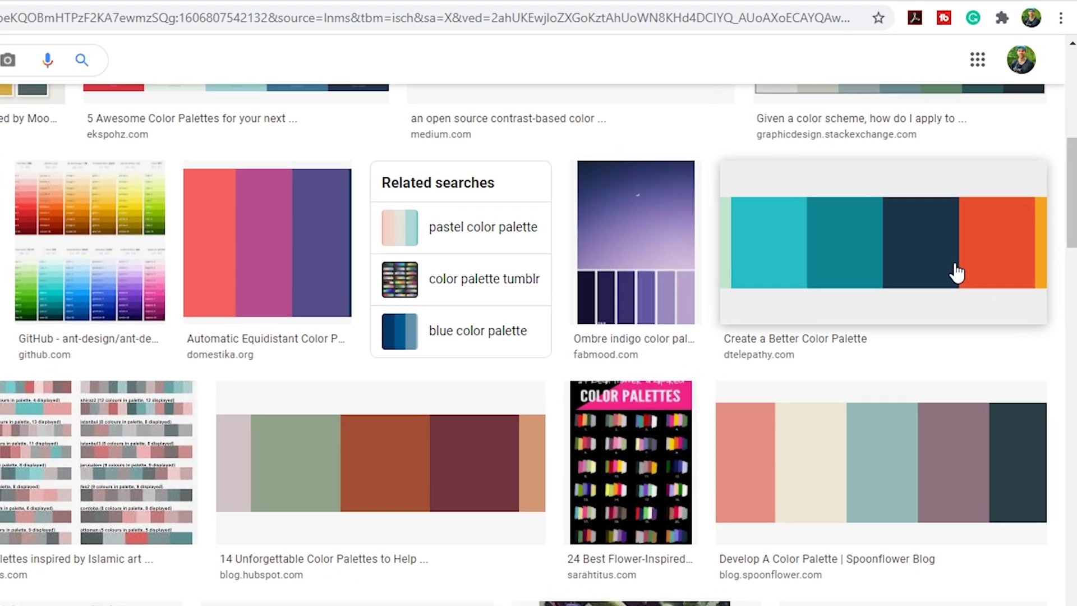
pyautogui.click(987, 212)
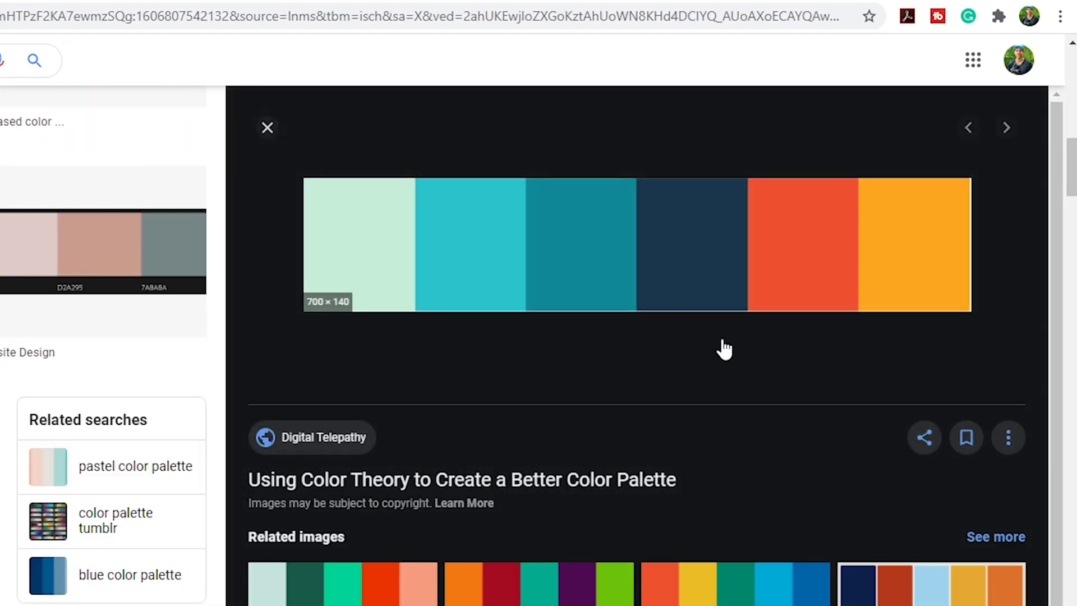
pyautogui.press('Print')
pyautogui.moveTo(973, 180); pyautogui.dragTo(303, 310)
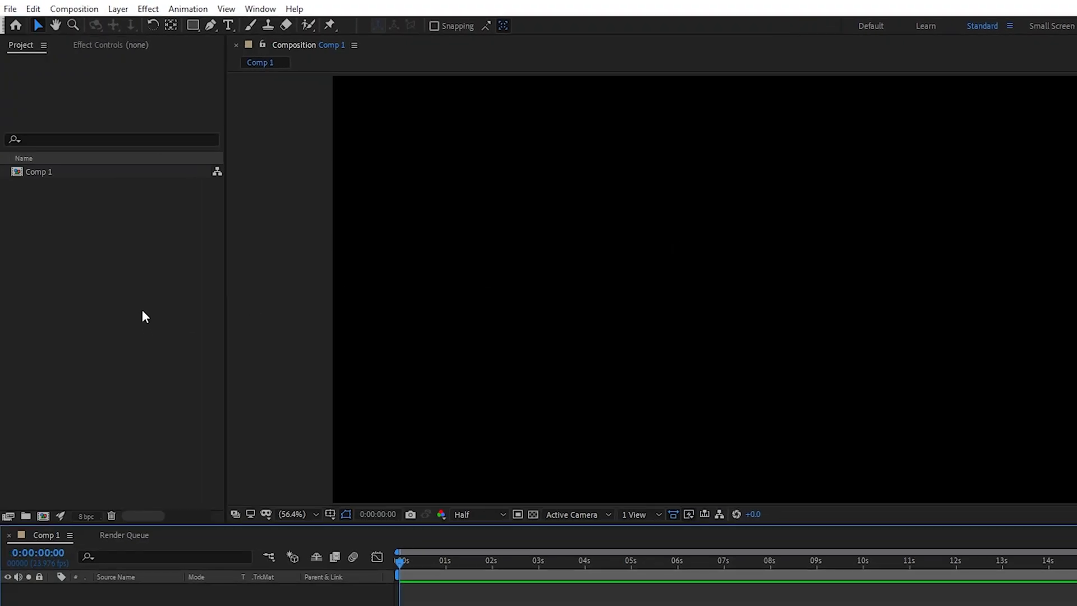
# Step: Import Image 001.png into the project, view the palette footage, then return to Comp 1
pyautogui.doubleClick(142, 308)
pyautogui.click(583, 245)
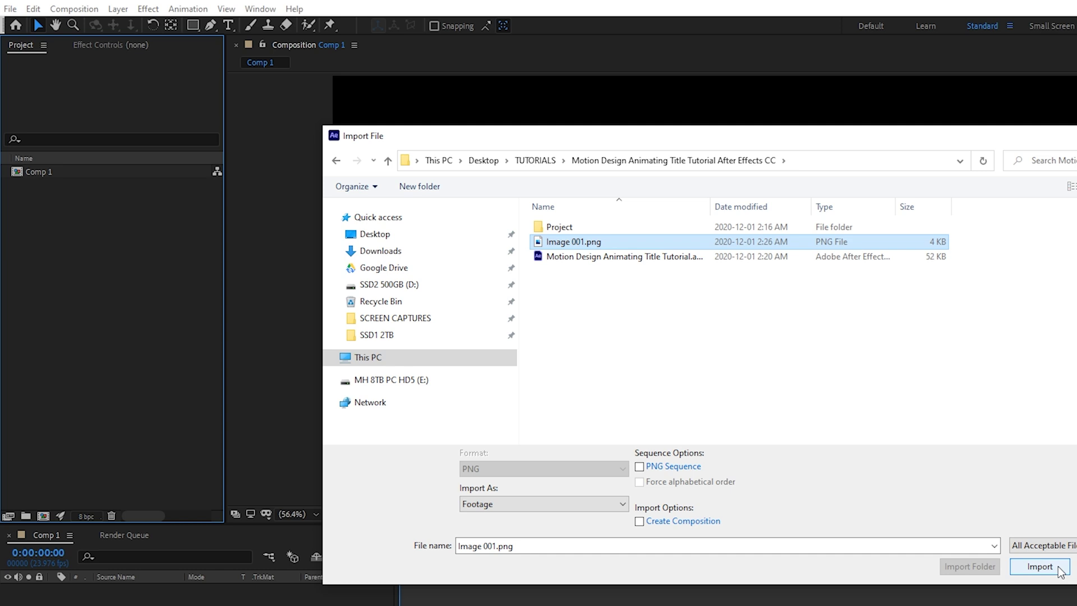
pyautogui.click(1041, 566)
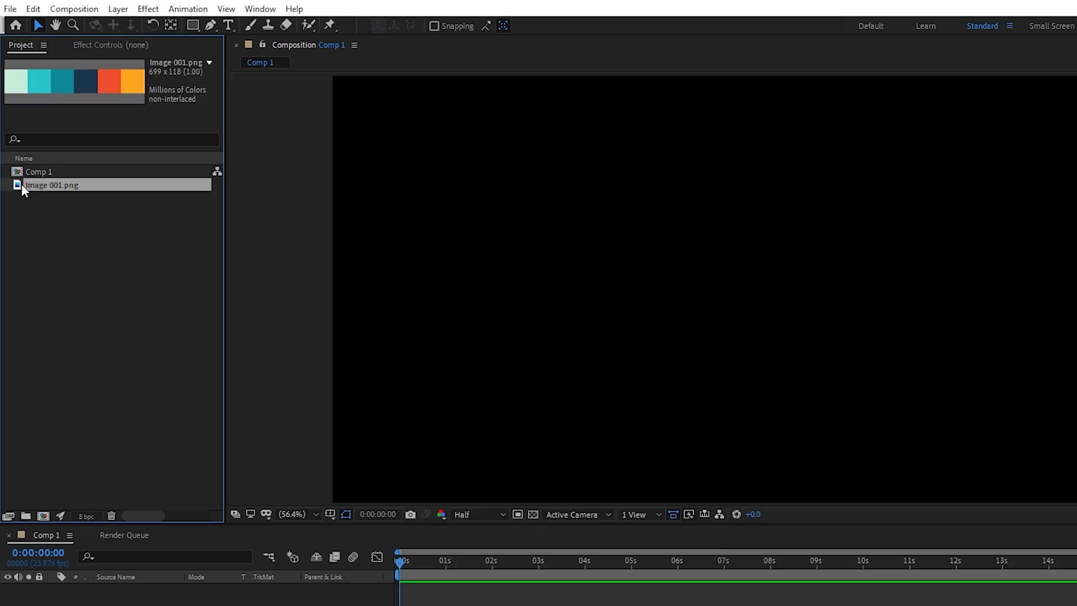
pyautogui.doubleClick(21, 184)
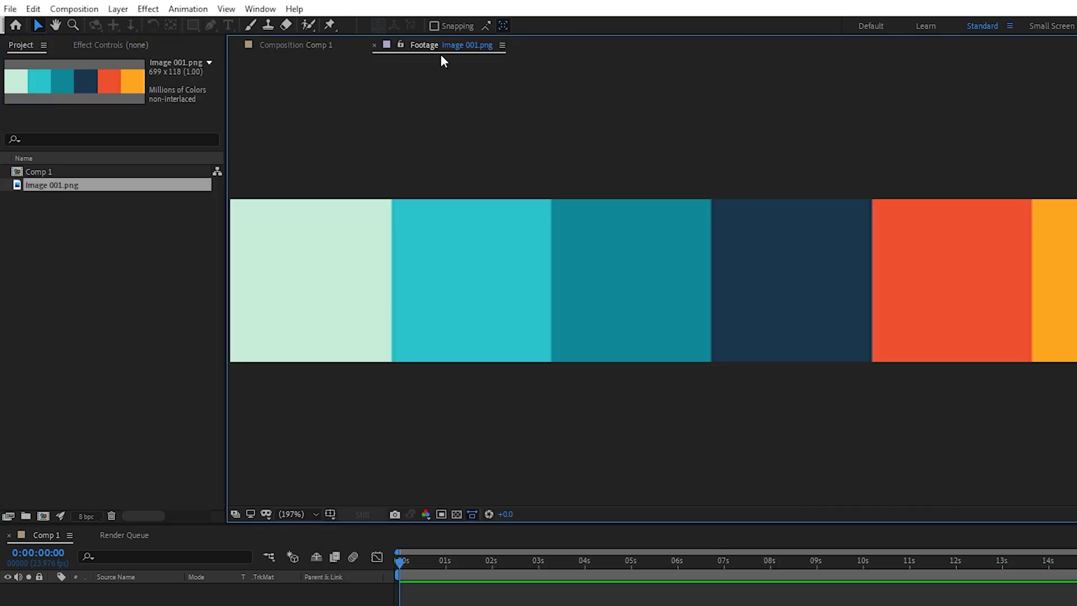
pyautogui.click(299, 44)
pyautogui.click(415, 44)
pyautogui.click(292, 46)
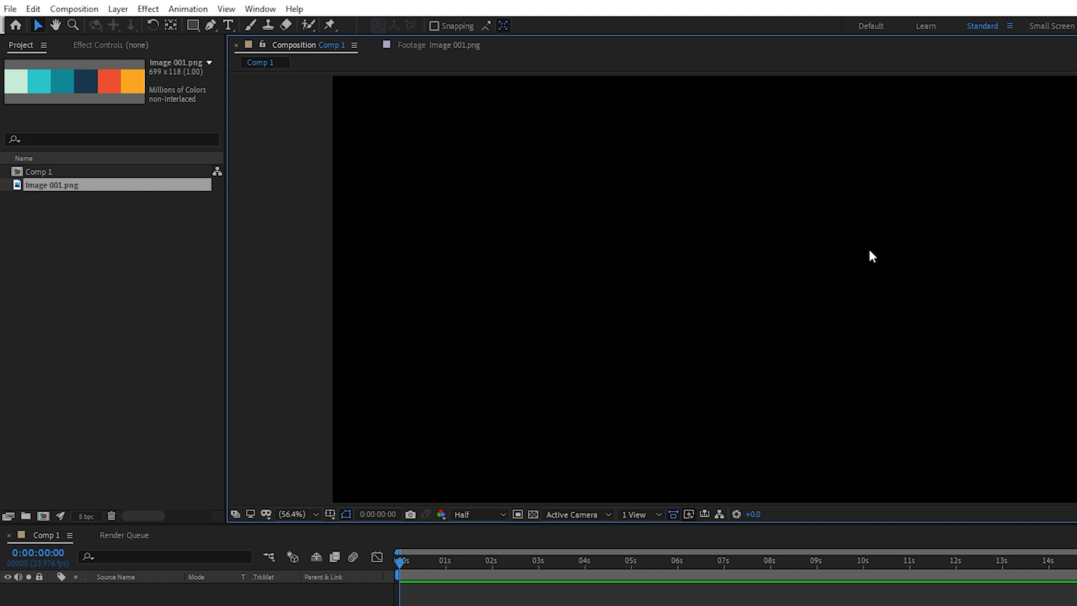
# Step: Select the Pen tool and set new shapes to have no stroke
pyautogui.click(216, 26)
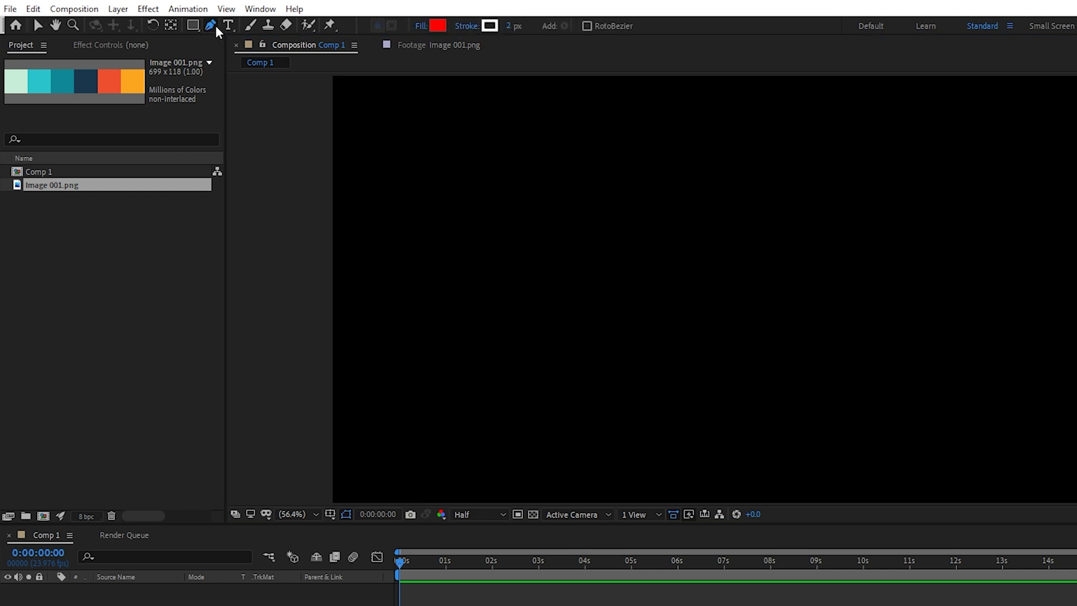
pyautogui.click(465, 26)
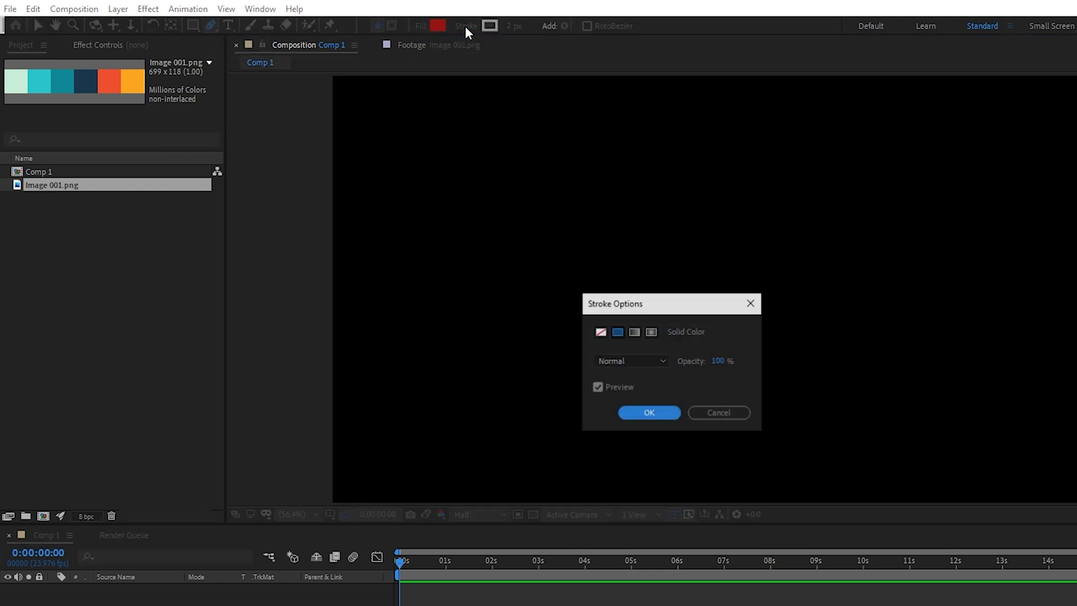
pyautogui.click(601, 333)
pyautogui.click(649, 414)
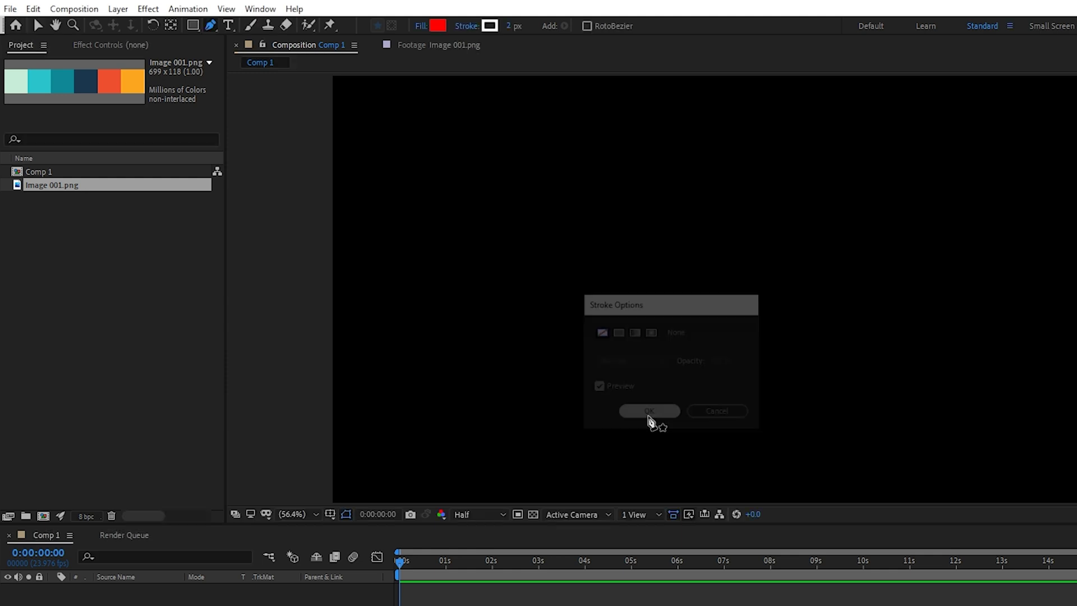
# Step: Sample the orange swatch from the palette as the fill and brighten it to orange-red
pyautogui.click(436, 28)
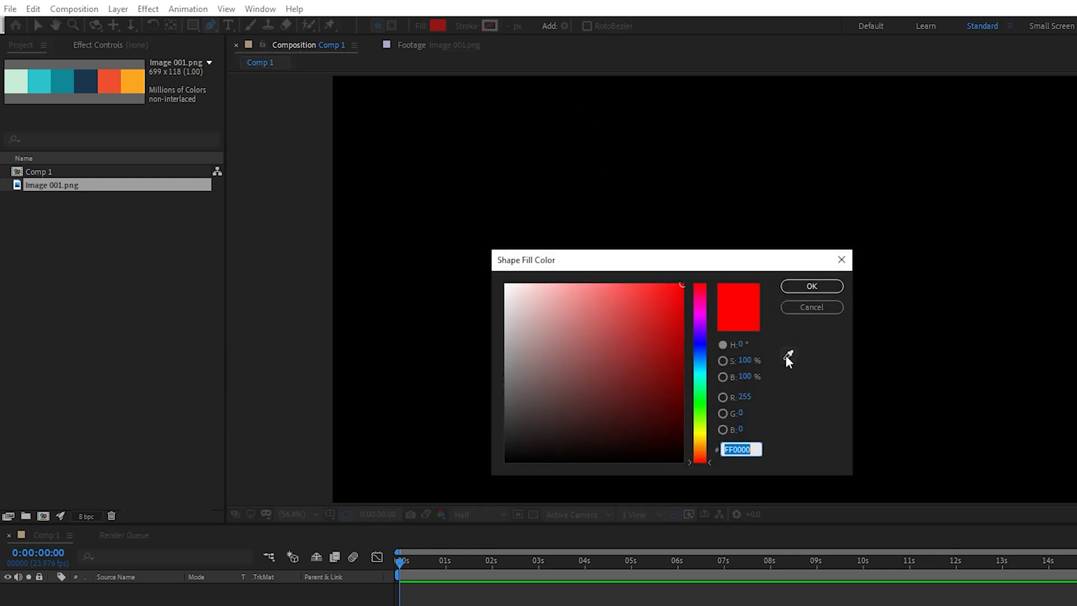
pyautogui.click(799, 334)
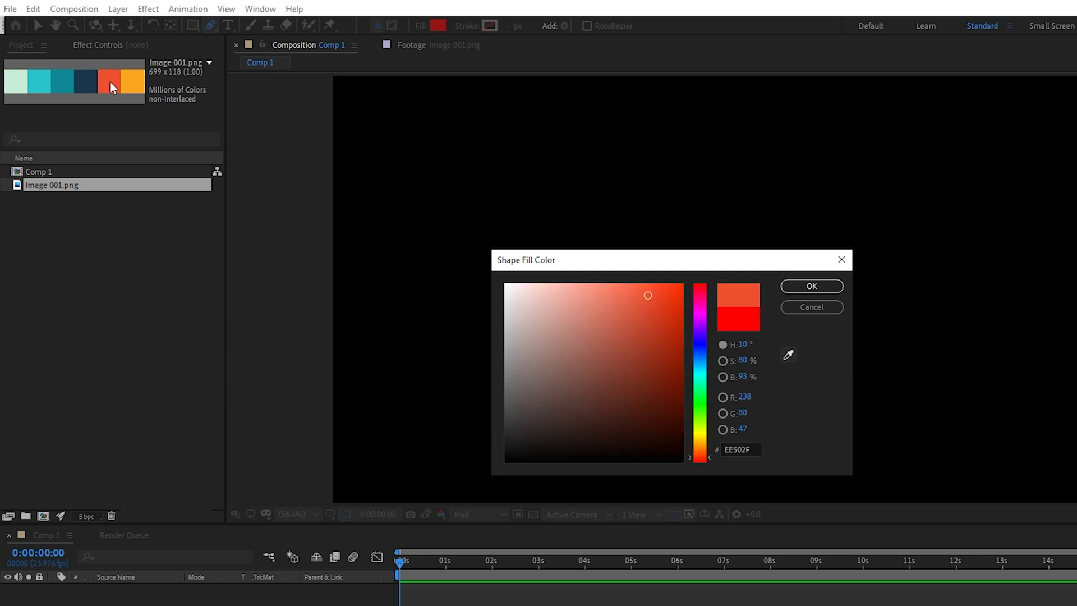
pyautogui.moveTo(648, 295); pyautogui.dragTo(654, 288)
pyautogui.press('Return')
# Step: Zoom the comp view to 33.3% and place a first pen point above the comp
pyautogui.click(298, 513)
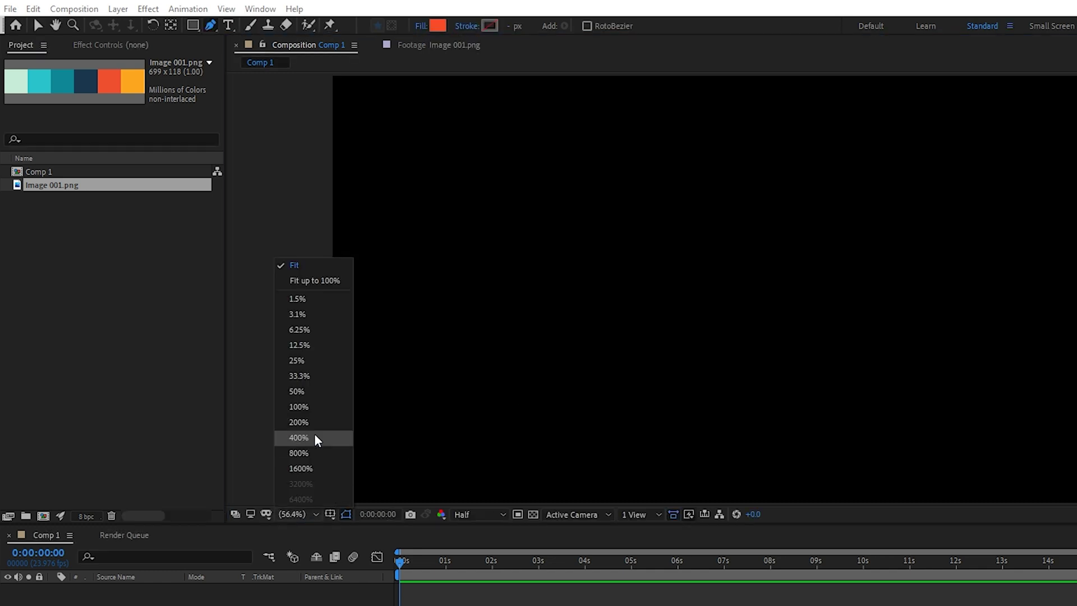
pyautogui.click(308, 377)
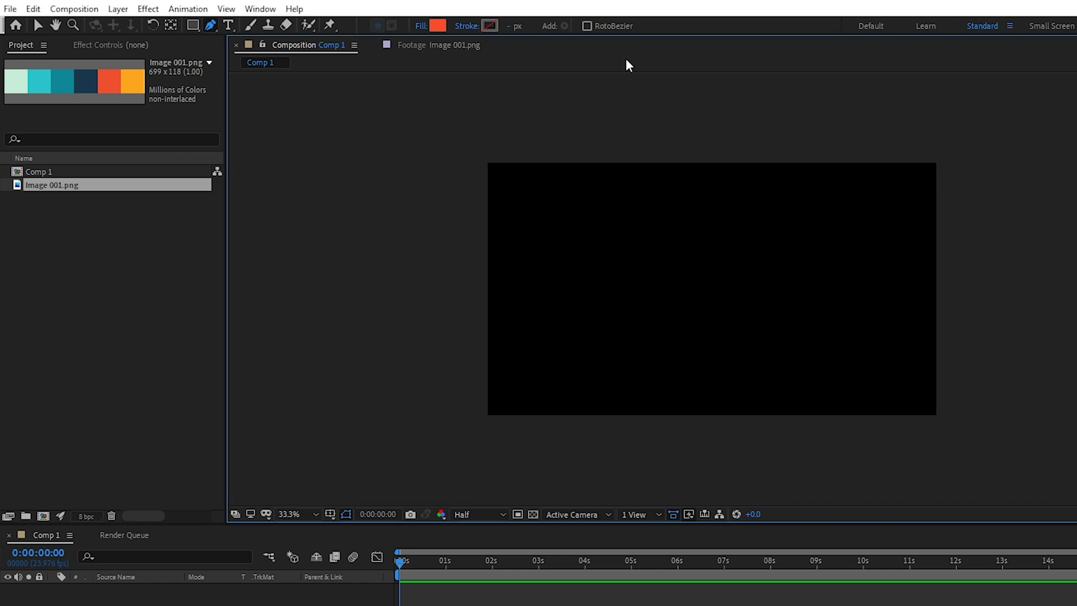
pyautogui.click(900, 142)
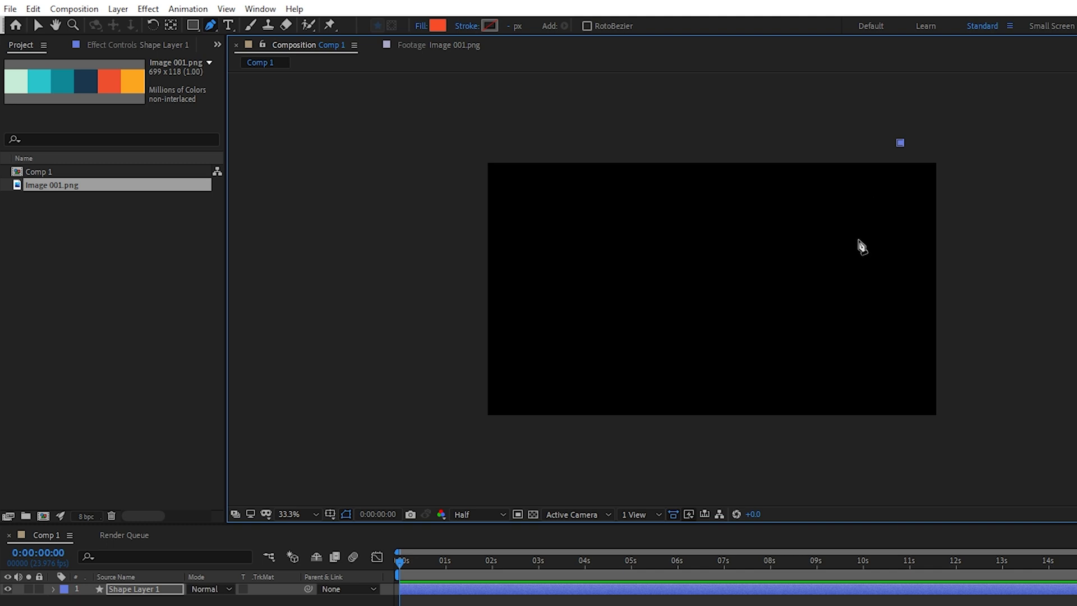
# Step: Draw a closed pen shape covering the comp's upper-left area
pyautogui.click(826, 274)
pyautogui.click(716, 341)
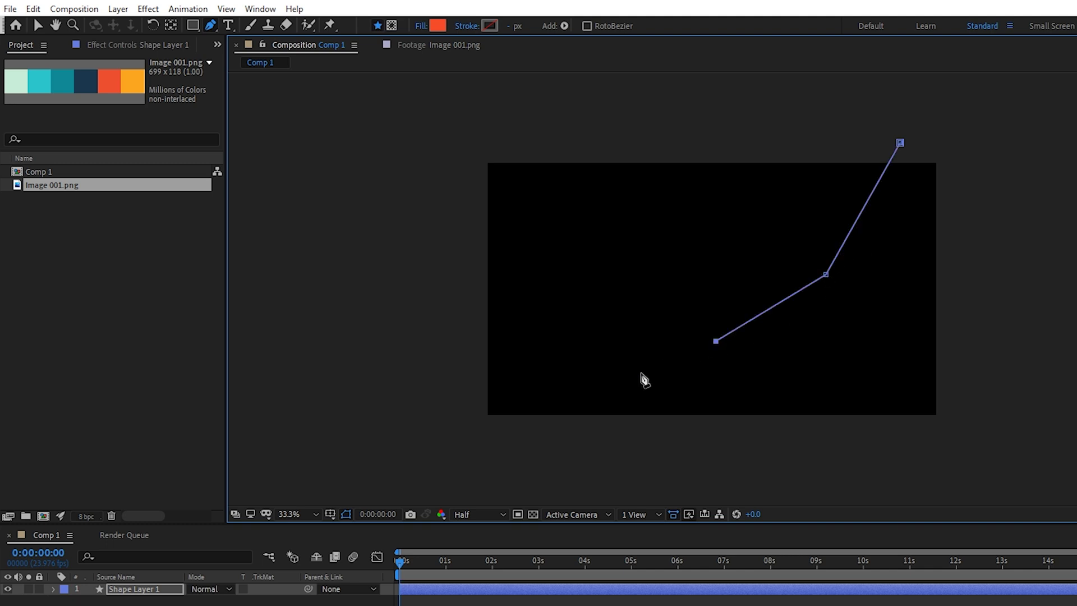
pyautogui.click(618, 382)
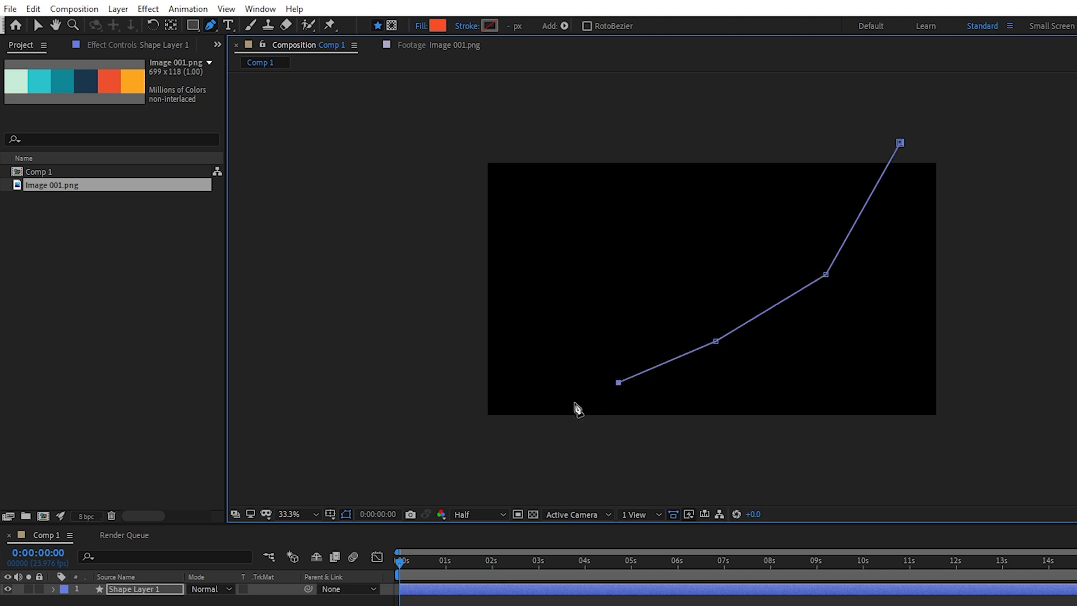
pyautogui.click(473, 424)
pyautogui.click(433, 254)
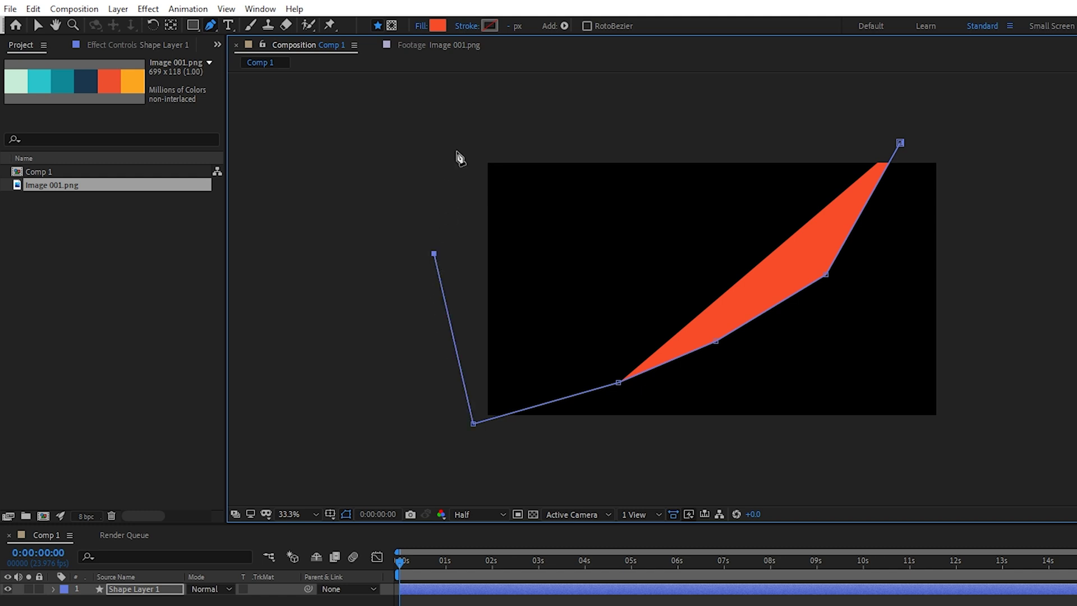
pyautogui.click(456, 151)
pyautogui.click(798, 111)
pyautogui.click(901, 143)
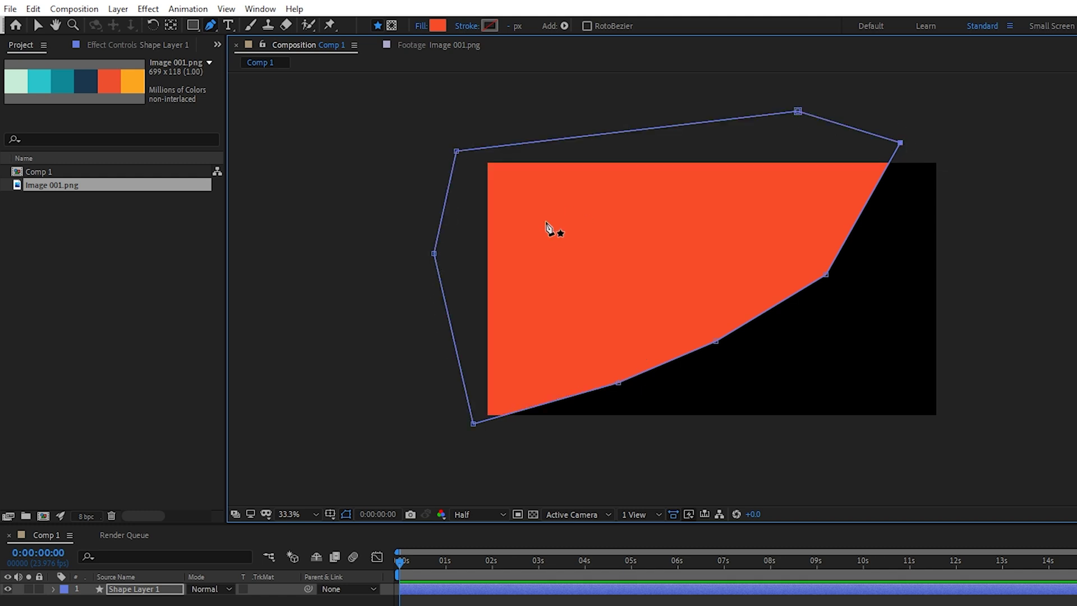
# Step: Tone Shape Layer 1's fill to E25436 and deselect the layer
pyautogui.click(438, 25)
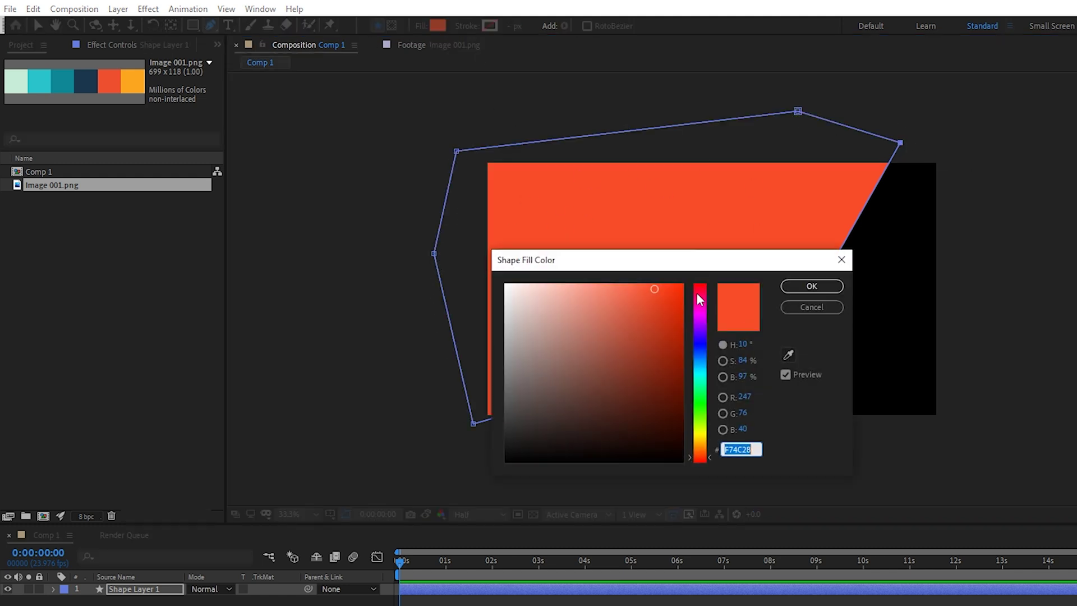
pyautogui.click(640, 304)
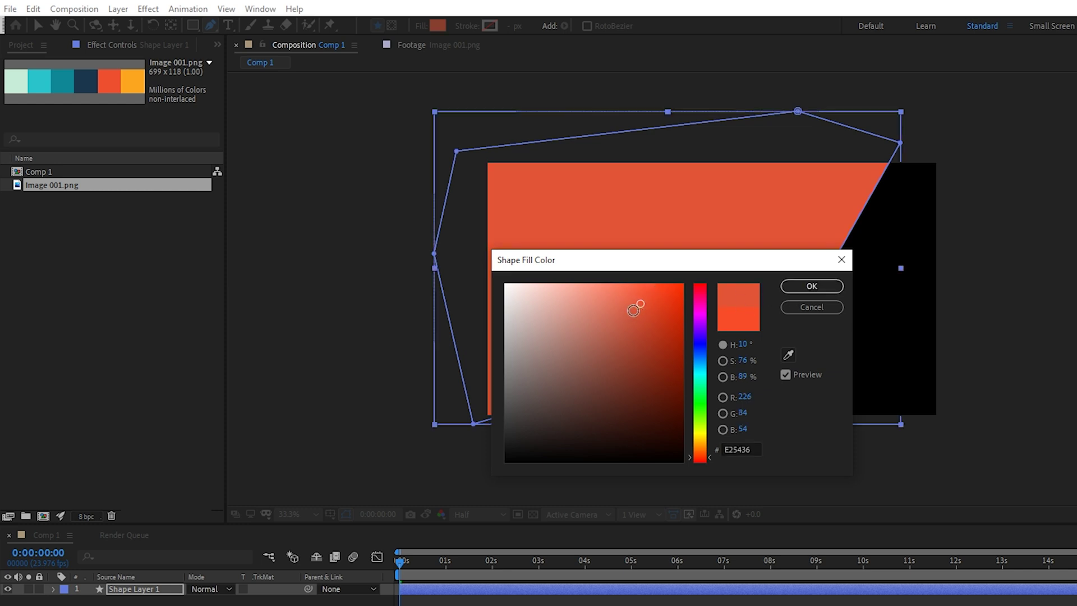
pyautogui.click(812, 286)
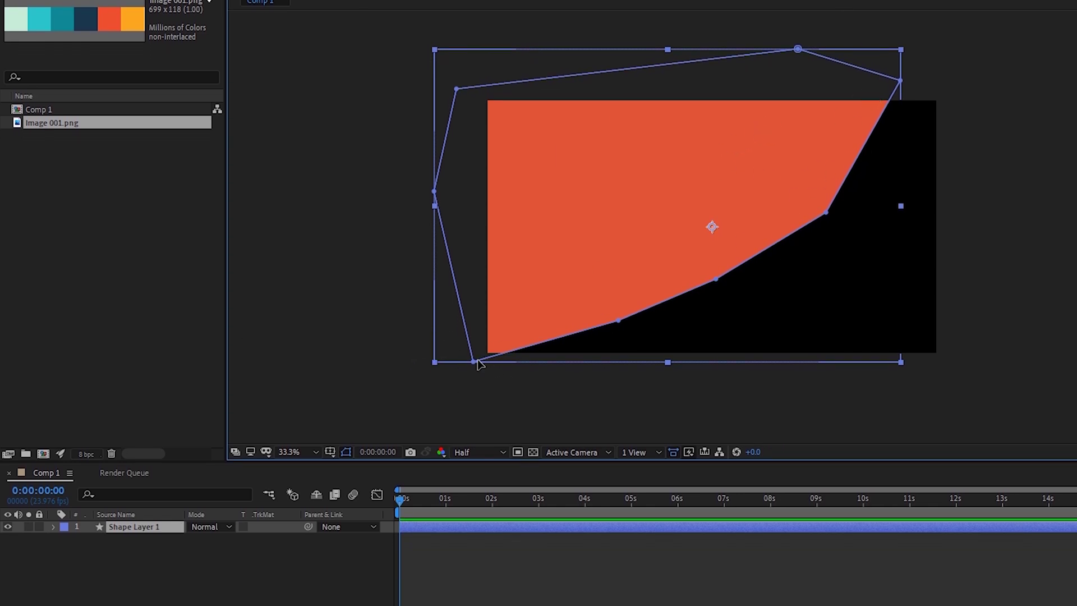
pyautogui.click(137, 561)
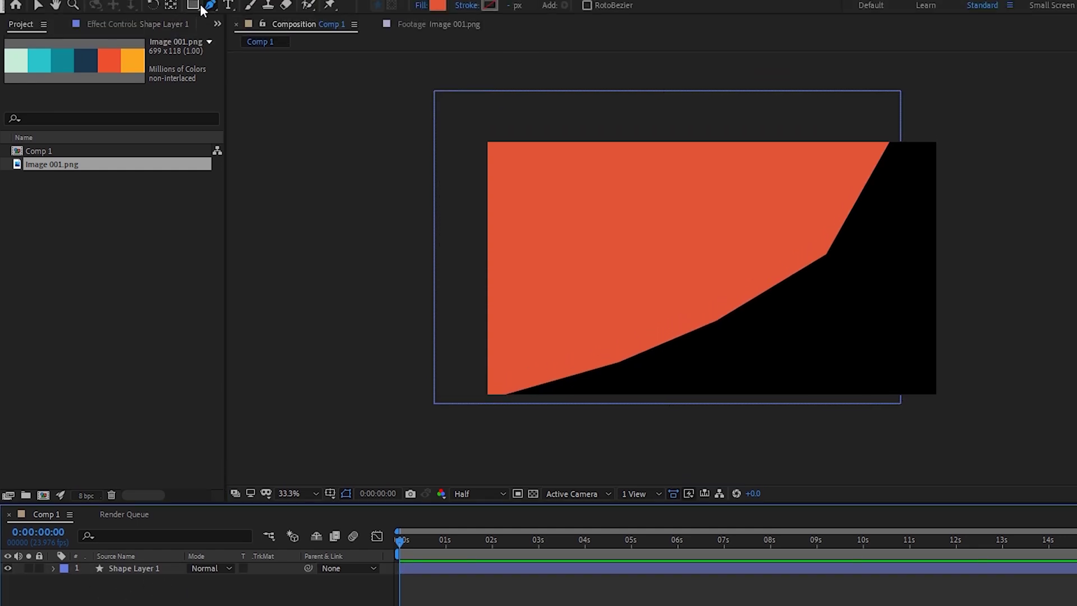
pyautogui.click(682, 90)
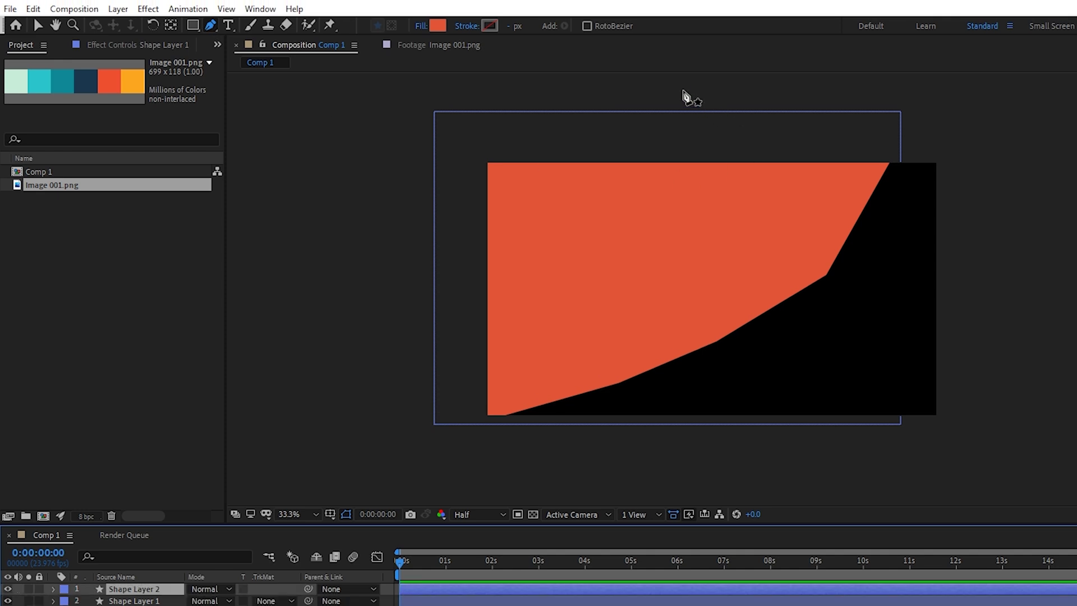
# Step: Draw a second angular shape across the upper-left, dragging its closing corner further right
pyautogui.click(630, 209)
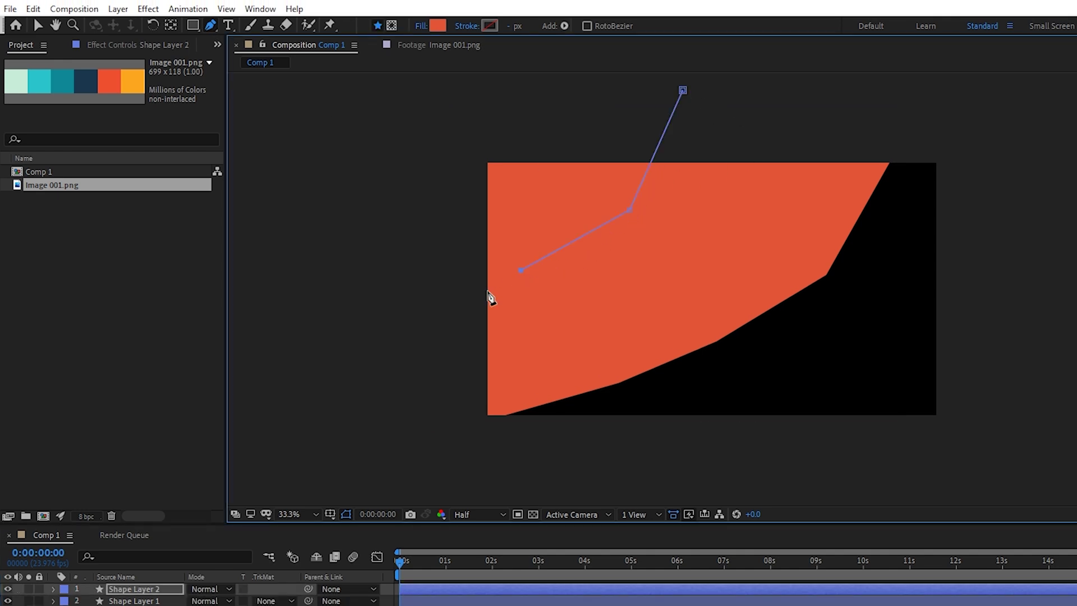
pyautogui.click(393, 301)
pyautogui.click(343, 176)
pyautogui.click(517, 124)
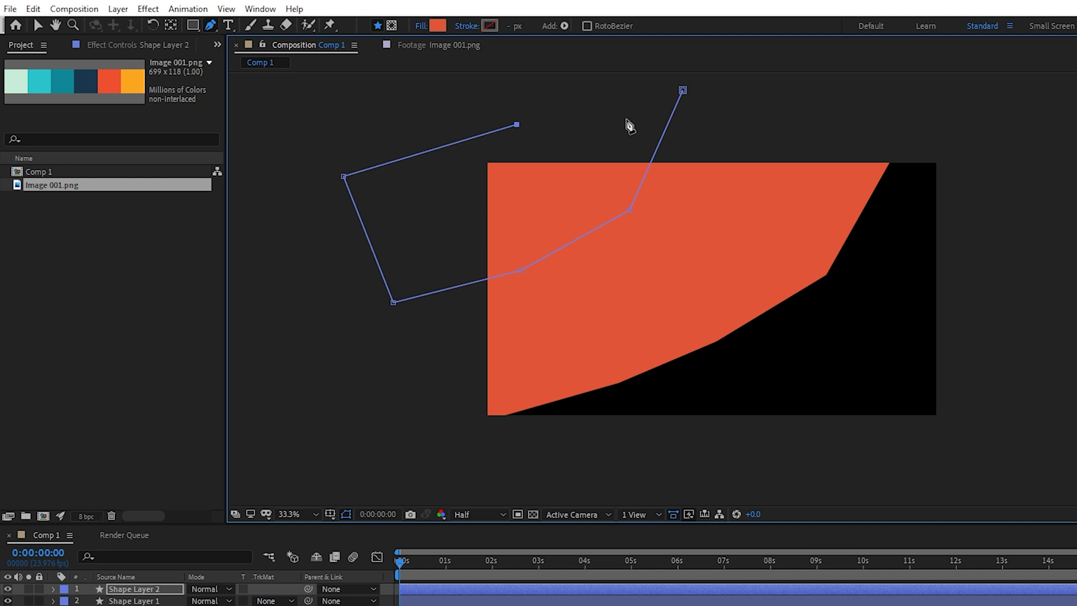
pyautogui.click(683, 90)
pyautogui.moveTo(684, 90); pyautogui.dragTo(774, 94)
pyautogui.click(124, 592)
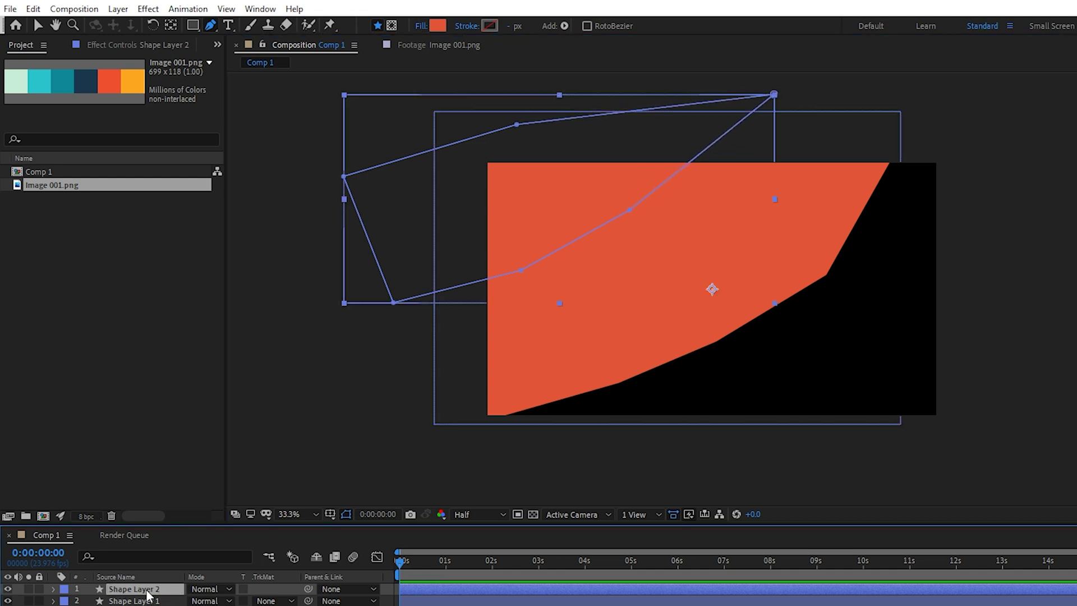
# Step: Set Shape Layer 2's fill to the lighter orange-red DE4F31
pyautogui.click(441, 26)
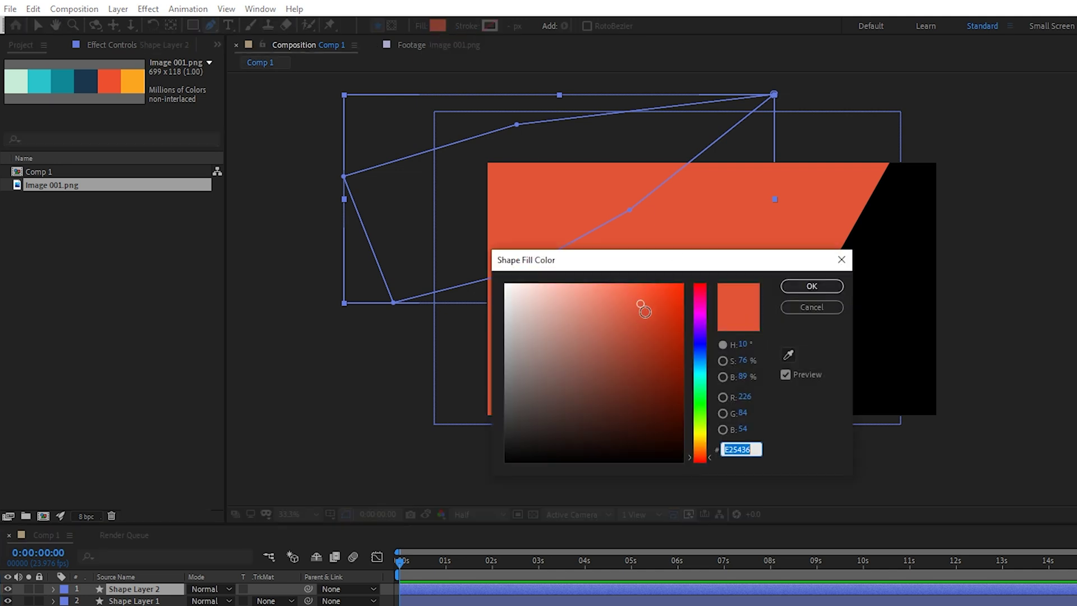
pyautogui.click(647, 309)
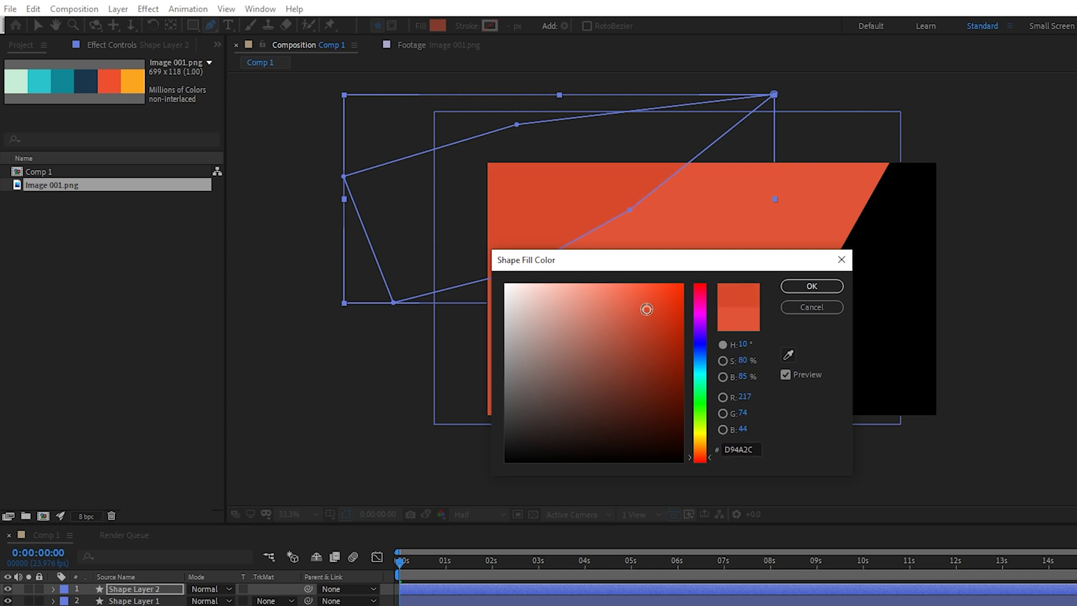
pyautogui.moveTo(647, 310); pyautogui.dragTo(644, 306)
pyautogui.click(811, 286)
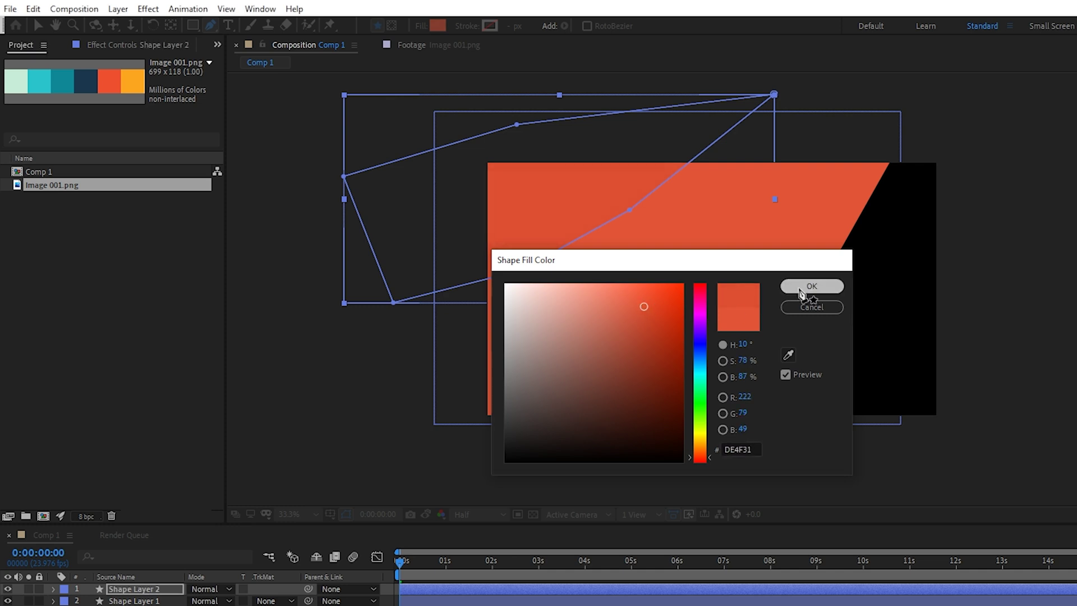
pyautogui.click(321, 589)
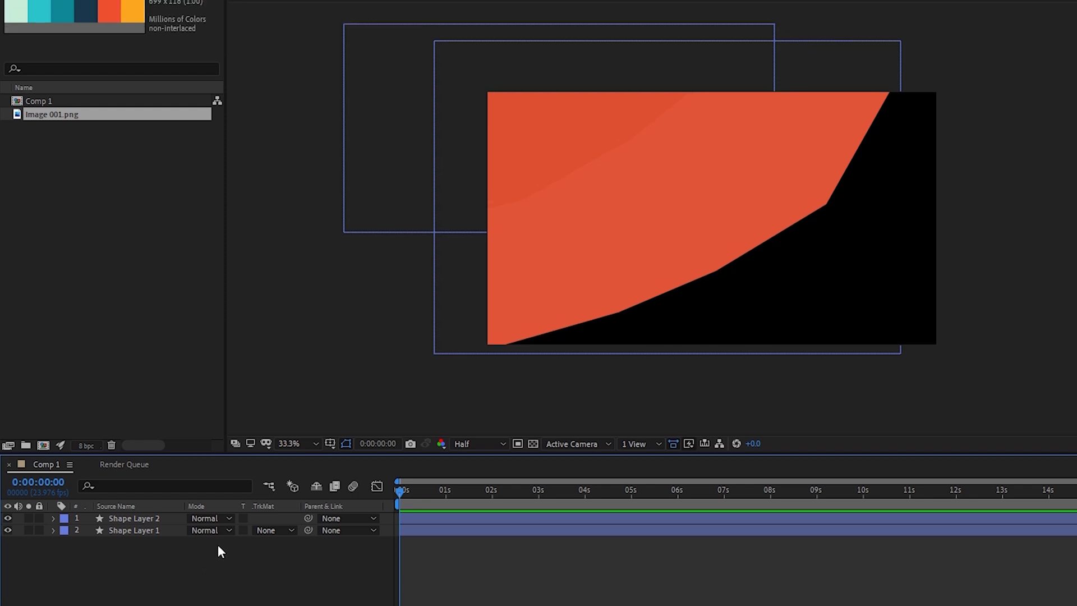
pyautogui.click(437, 22)
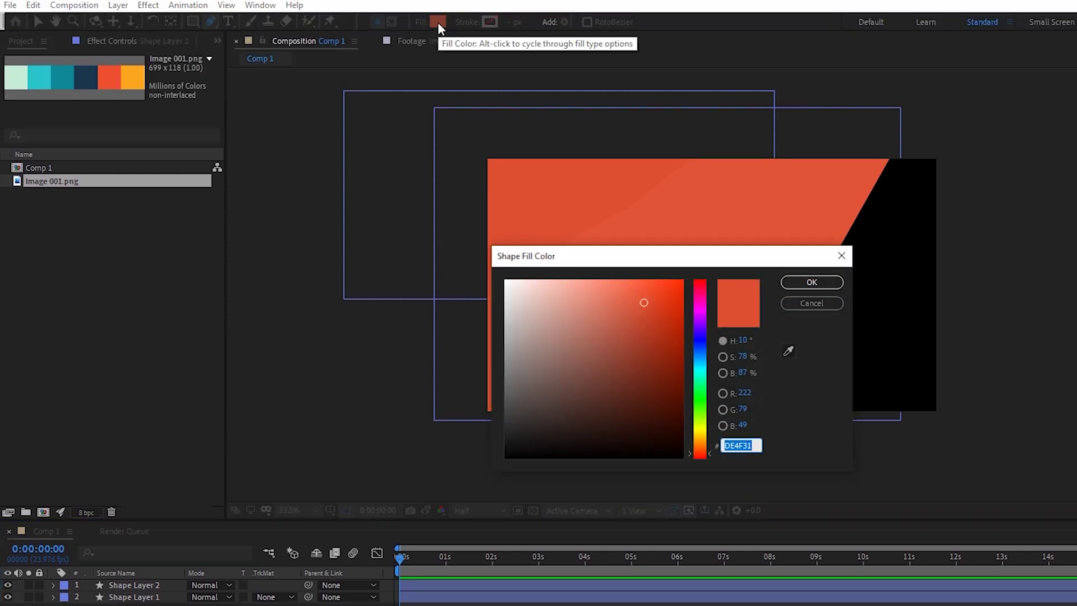
# Step: Sample the teal 2AC3CB from the palette image as the new shape fill
pyautogui.click(787, 351)
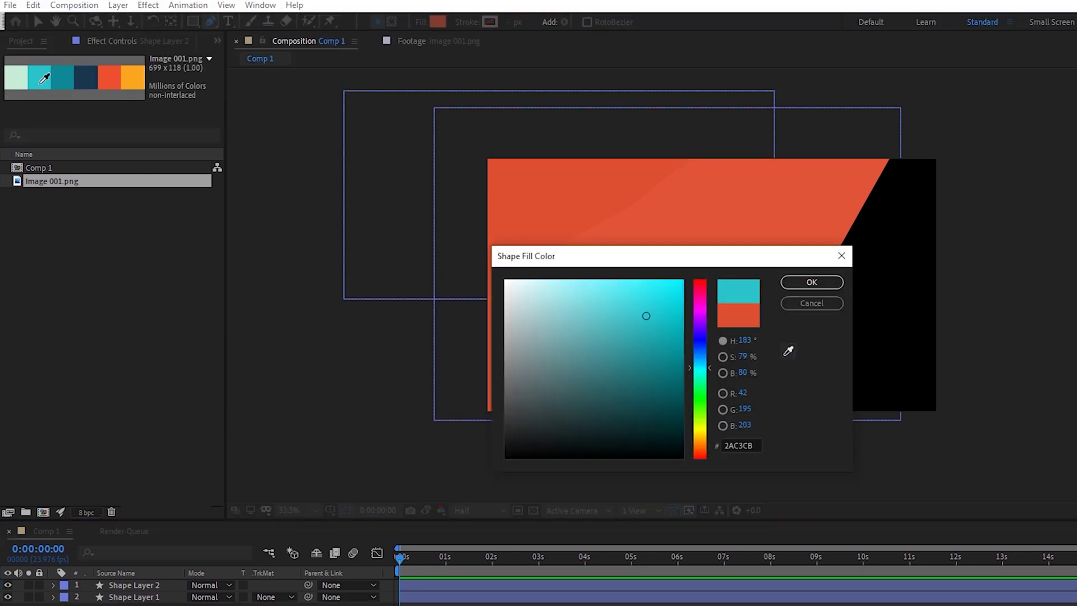
pyautogui.click(44, 84)
pyautogui.click(819, 284)
# Step: Draw a closed teal shape spanning the comp's lower right
pyautogui.click(881, 124)
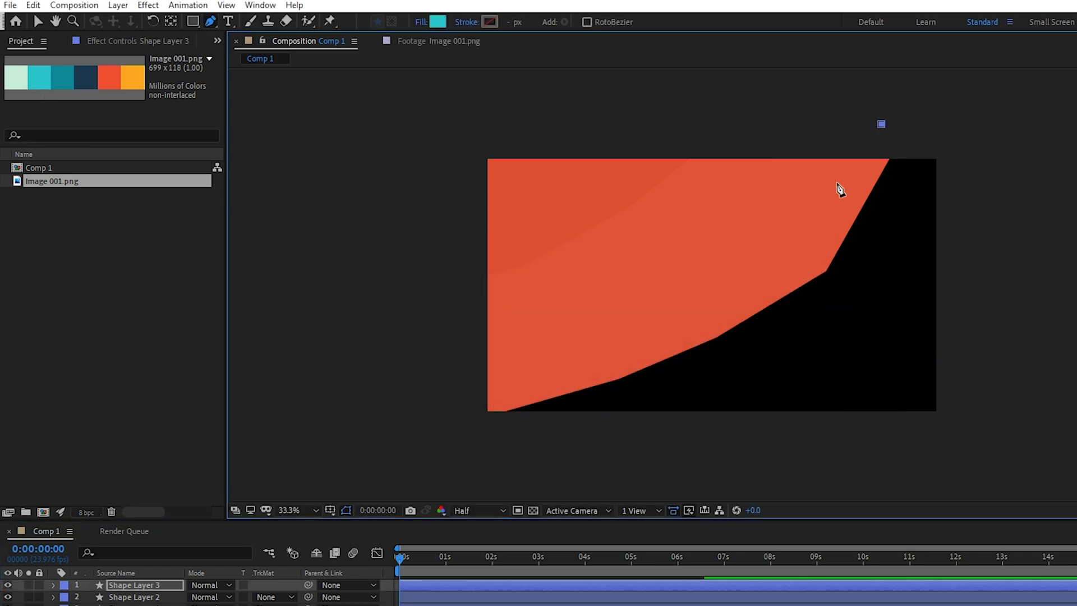
pyautogui.click(750, 272)
pyautogui.click(584, 345)
pyautogui.click(441, 413)
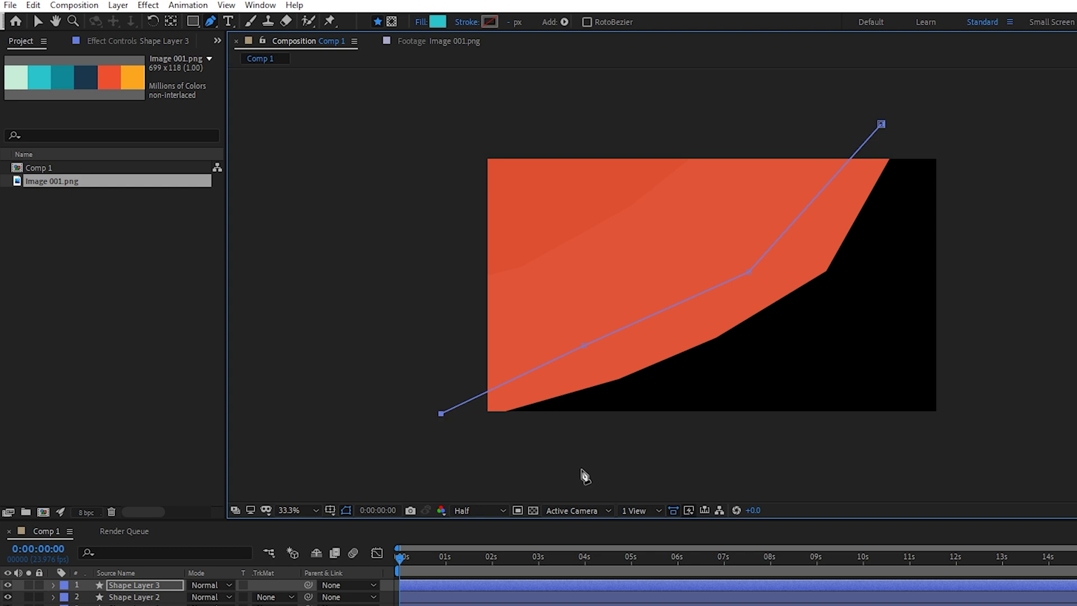
pyautogui.click(581, 468)
pyautogui.click(812, 430)
pyautogui.click(898, 356)
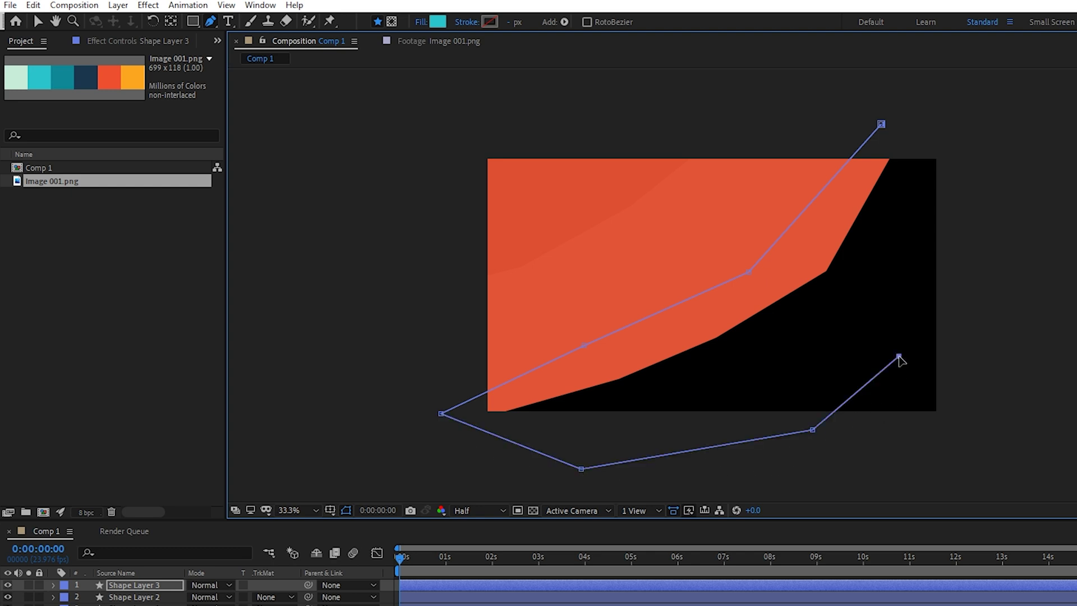
pyautogui.click(927, 243)
pyautogui.click(958, 136)
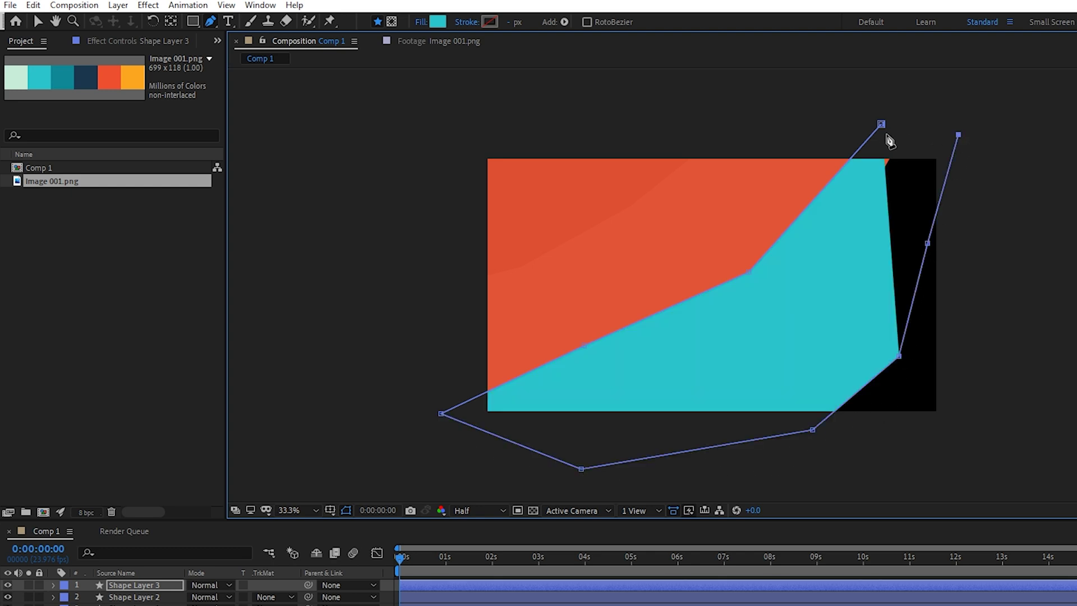
pyautogui.click(882, 125)
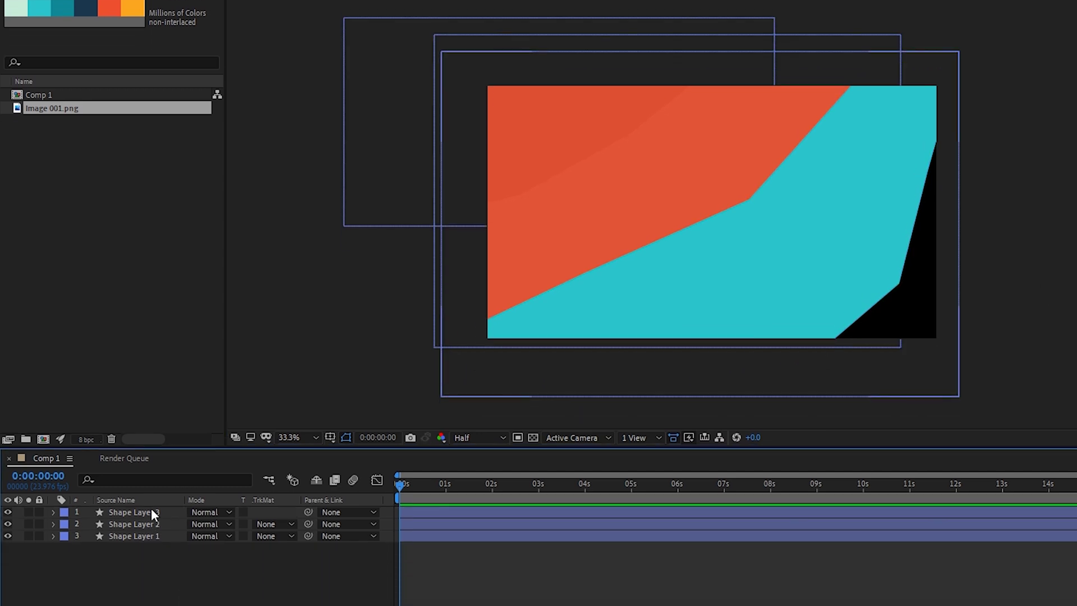
# Step: Move Shape Layer 3 to the bottom of the layer stack
pyautogui.moveTo(150, 512); pyautogui.dragTo(147, 553)
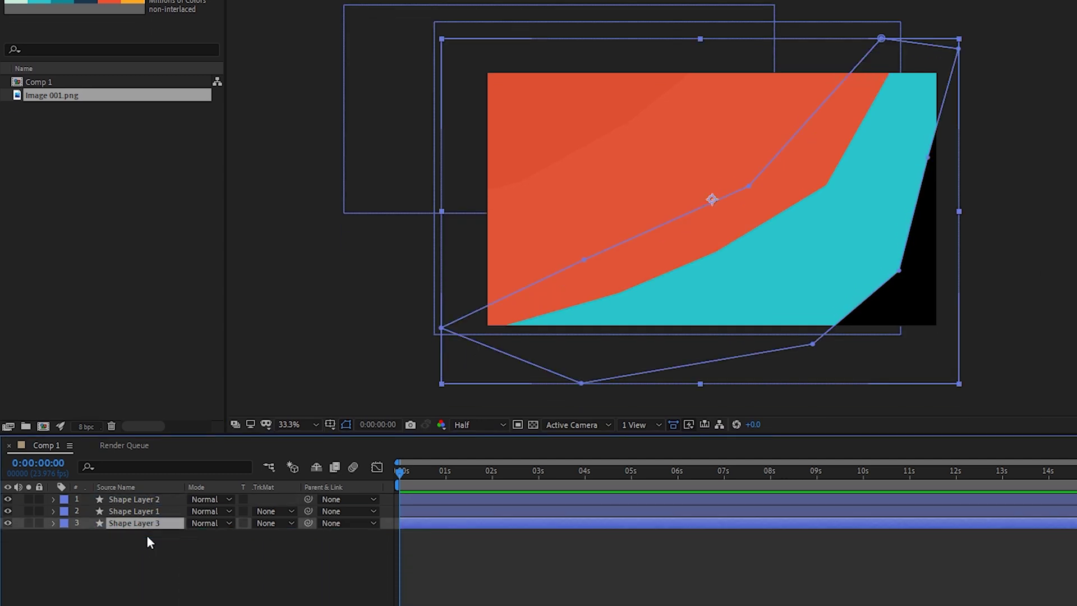
pyautogui.click(147, 534)
pyautogui.click(438, 25)
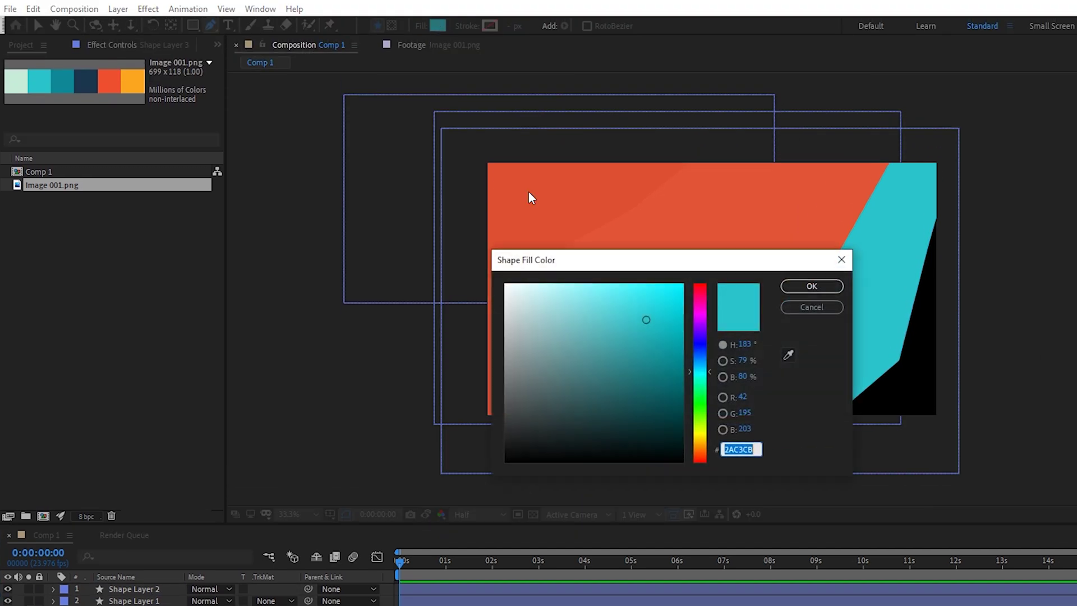
# Step: Draw a darker teal 22B7BF shape along the right edge and move Shape Layer 1 below Shape Layer 3
pyautogui.click(646, 319)
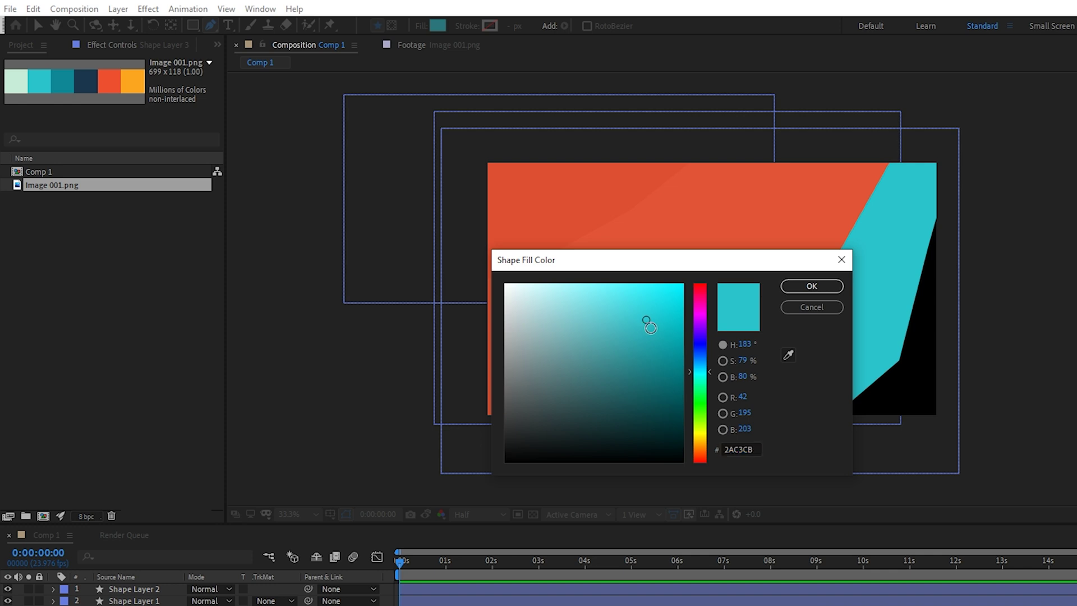
pyautogui.click(812, 287)
pyautogui.click(1014, 204)
pyautogui.click(989, 394)
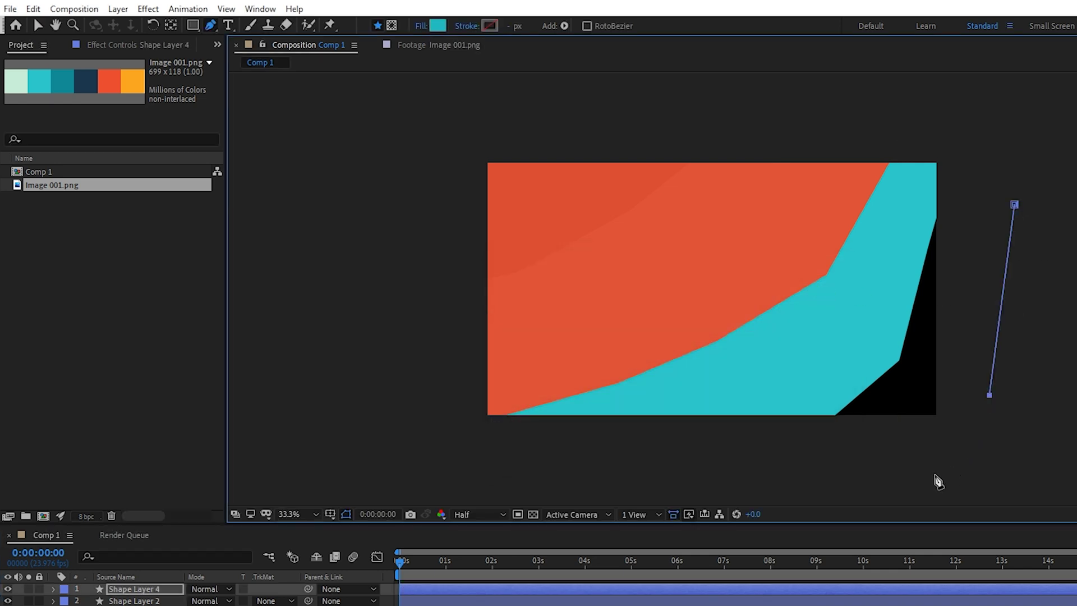
pyautogui.click(913, 485)
pyautogui.click(736, 487)
pyautogui.click(654, 467)
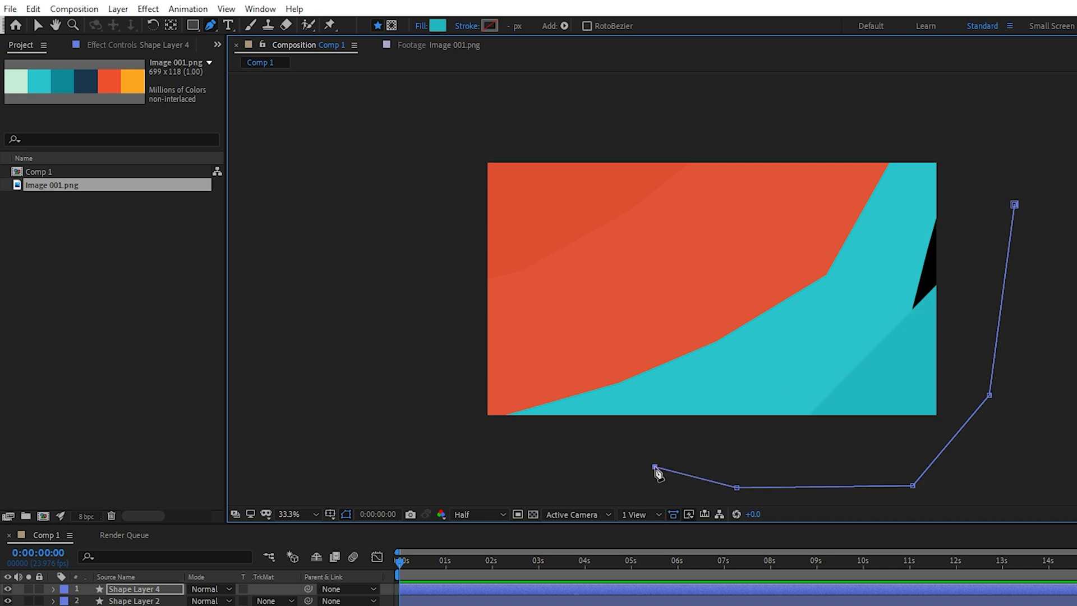
pyautogui.click(878, 301)
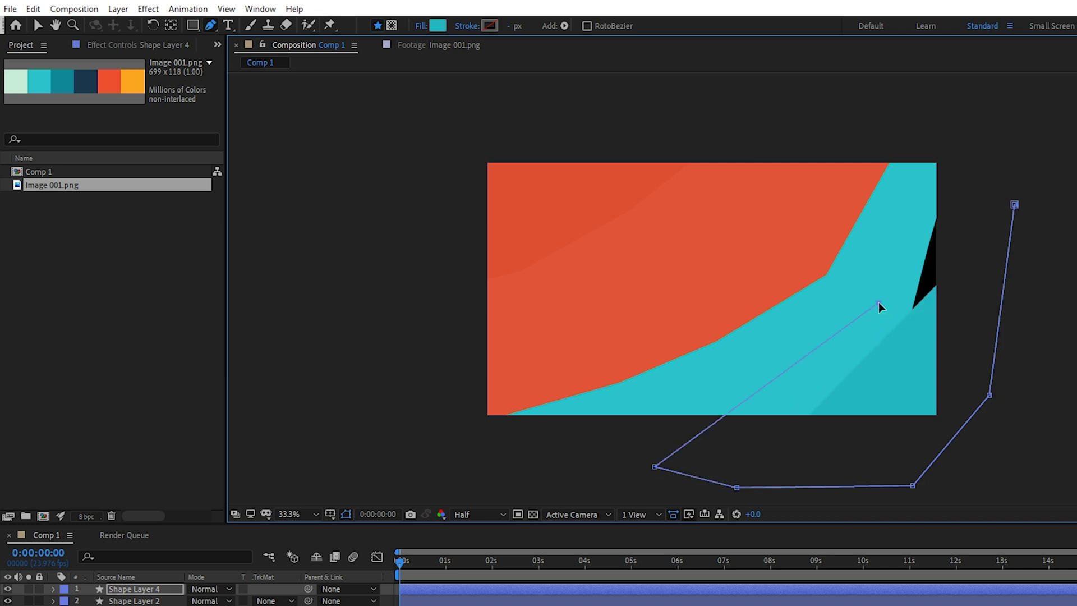
pyautogui.click(1014, 205)
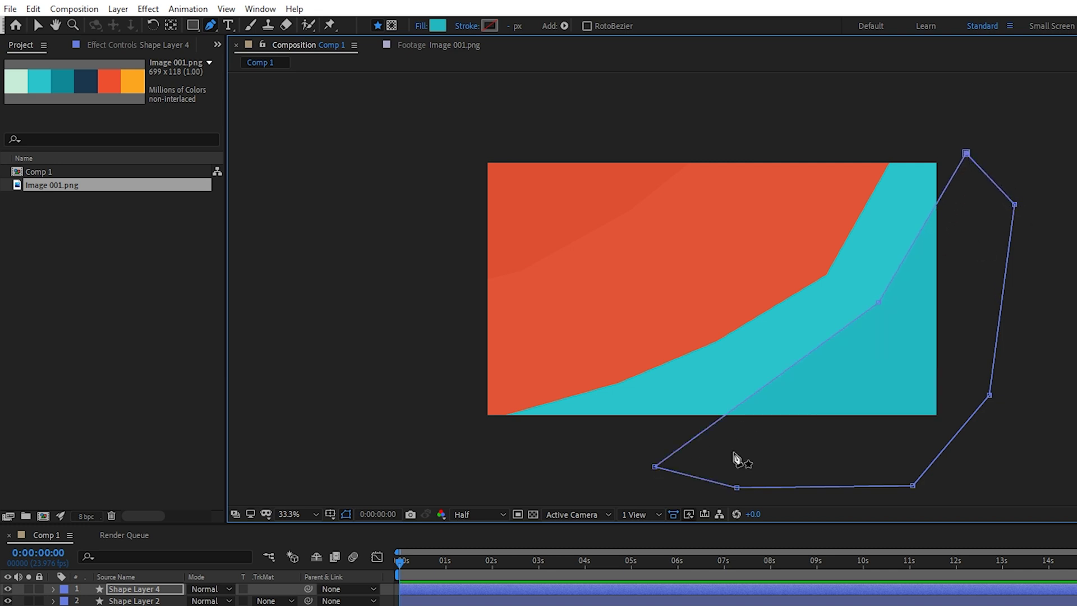
pyautogui.hotkey('ctrl', 'a')
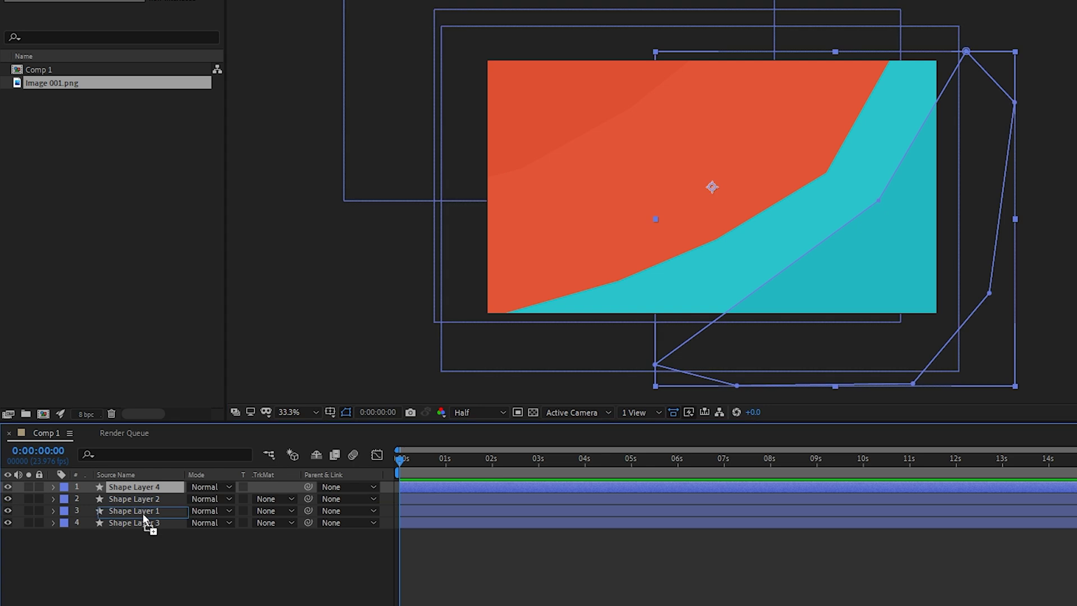
pyautogui.moveTo(142, 513); pyautogui.dragTo(146, 535)
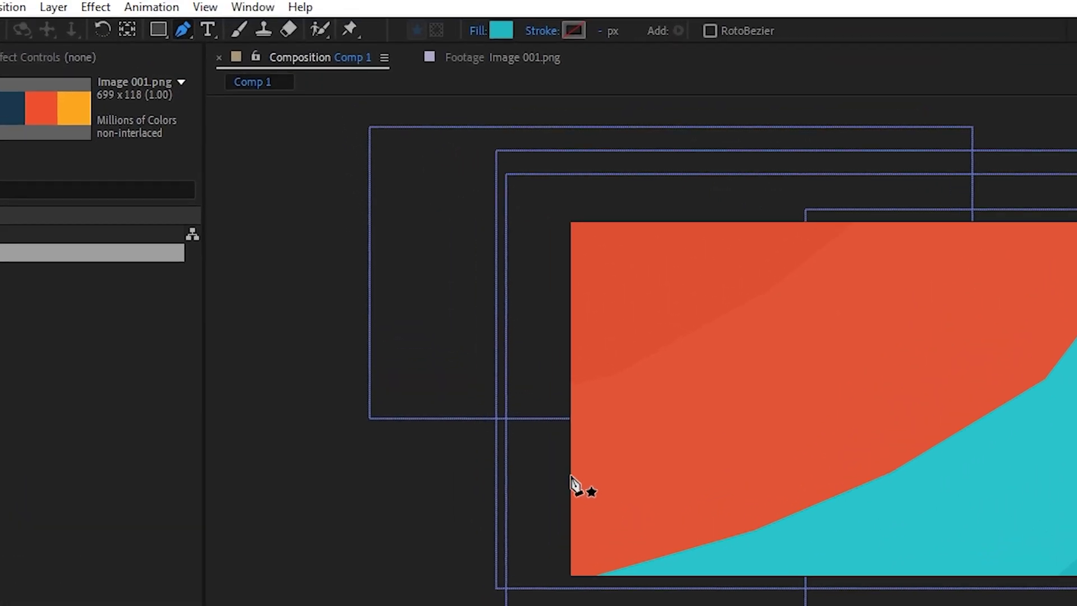
# Step: With the Type tool, set the text colour to pale mint C8E4D5 in the Character panel
pyautogui.click(208, 29)
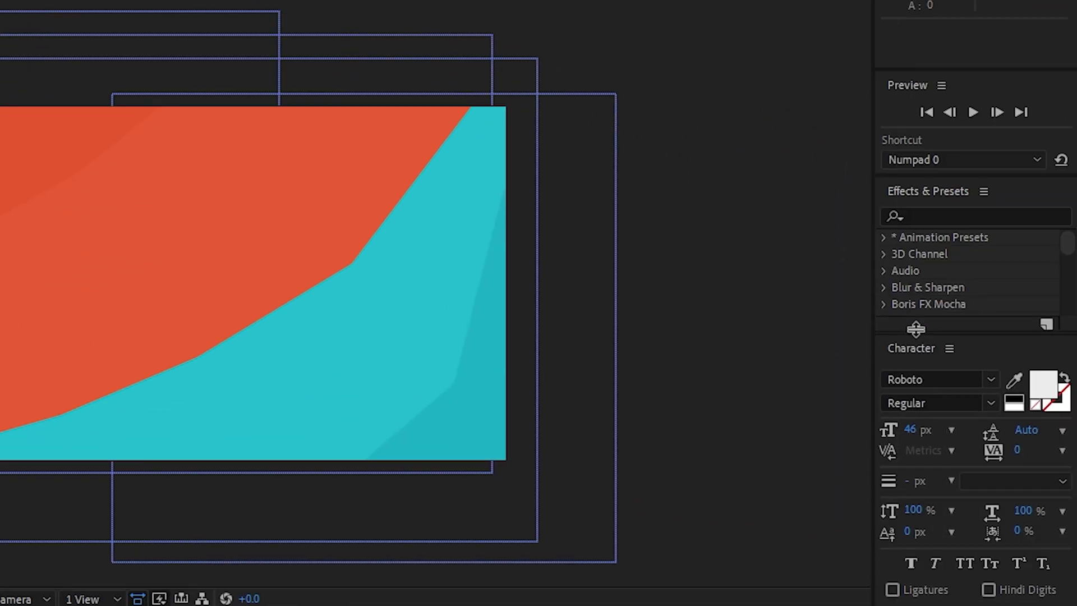
pyautogui.moveTo(916, 329); pyautogui.dragTo(917, 301)
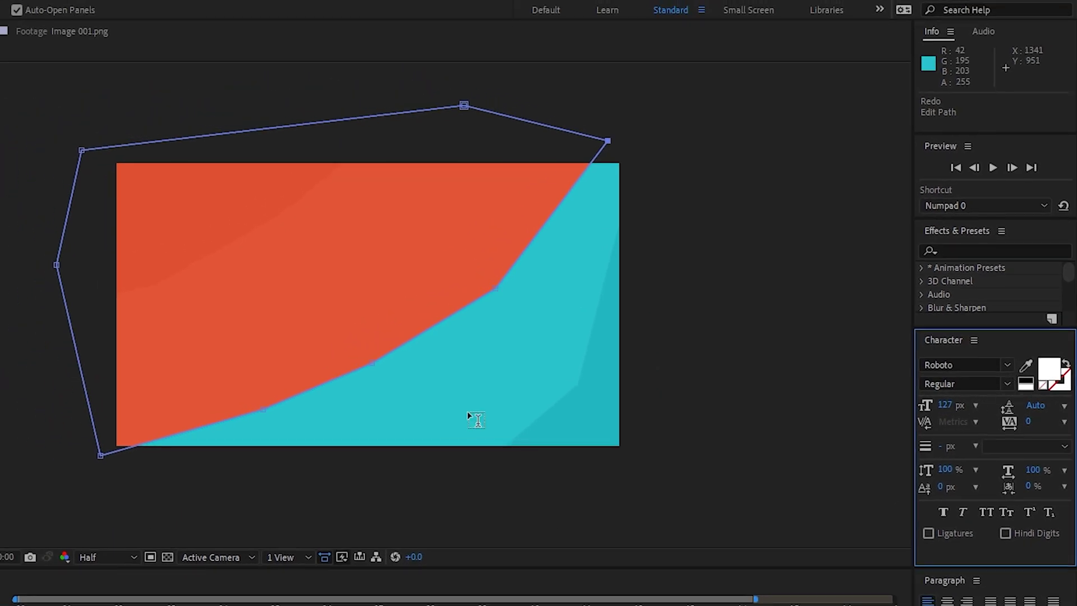
pyautogui.click(1025, 381)
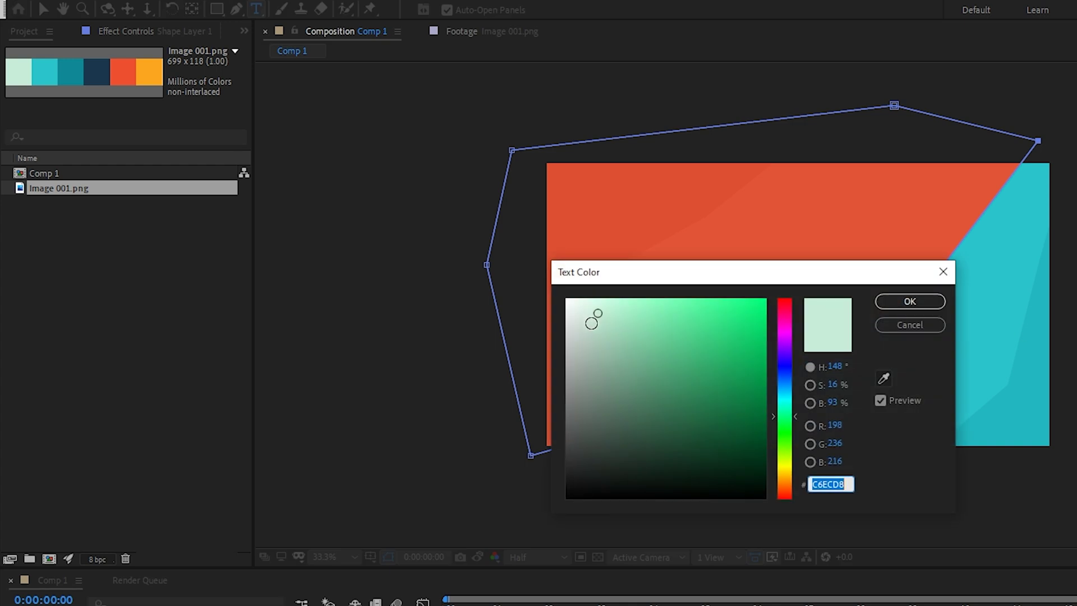
pyautogui.click(590, 320)
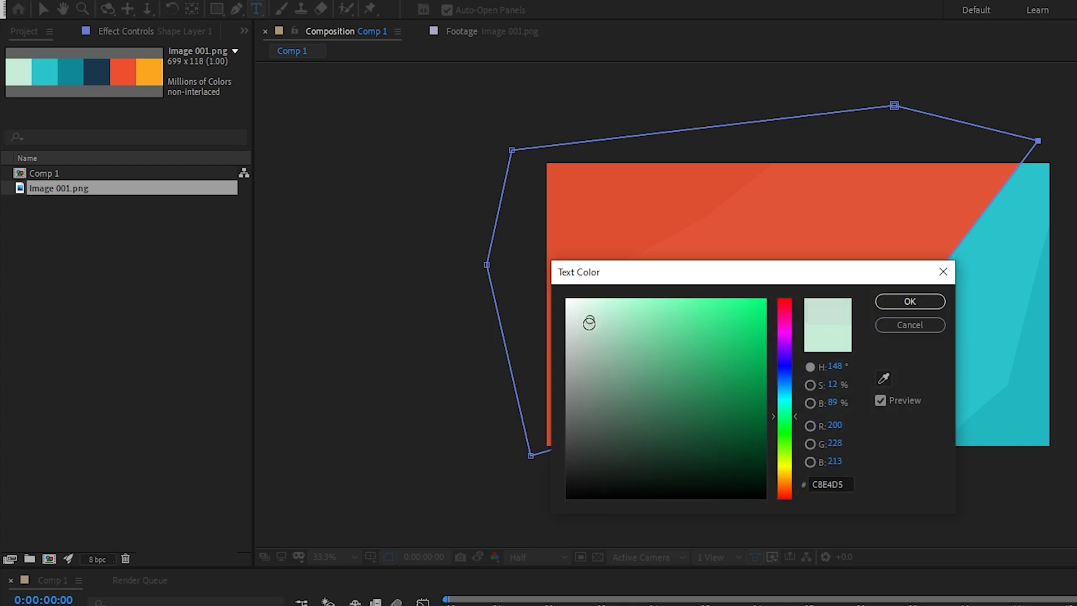
pyautogui.click(900, 301)
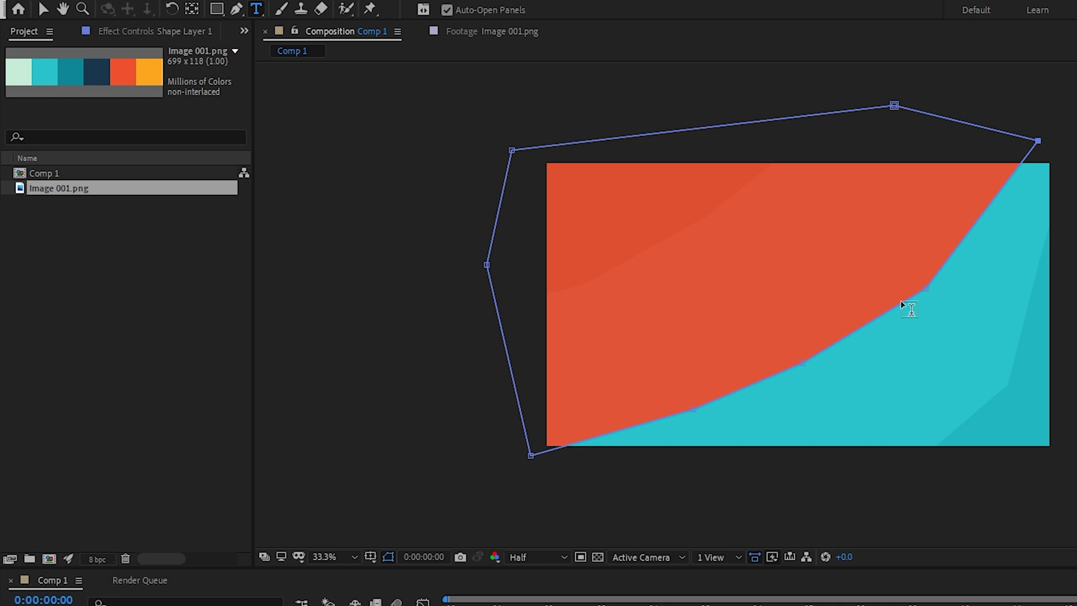
# Step: Type the title MOTION DESIGN over the orange area and select its layer
pyautogui.click(599, 341)
pyautogui.write('MOTION')
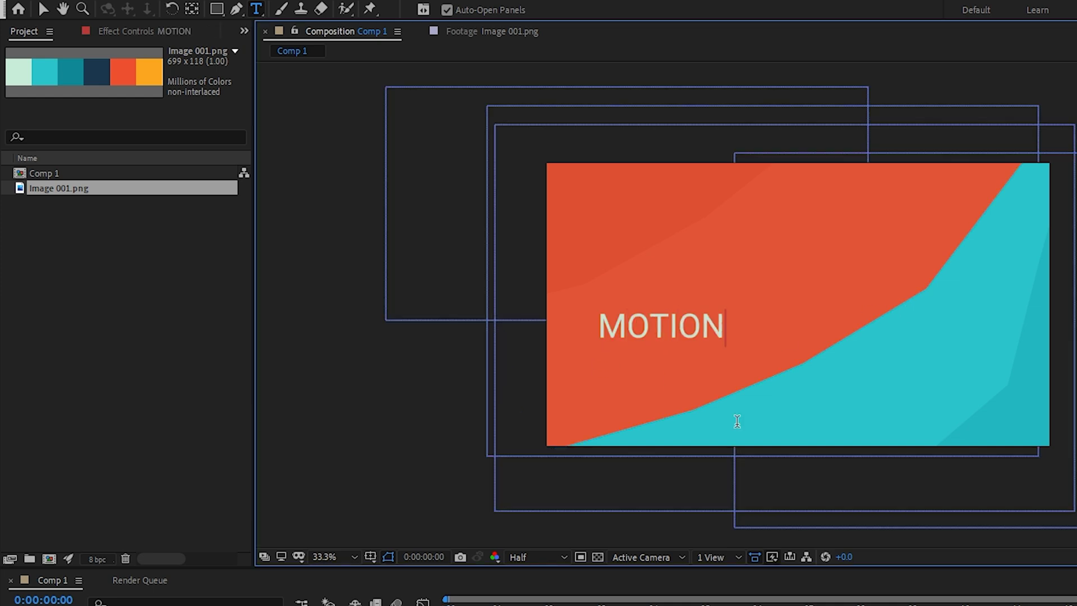
pyautogui.write(' DESIGN')
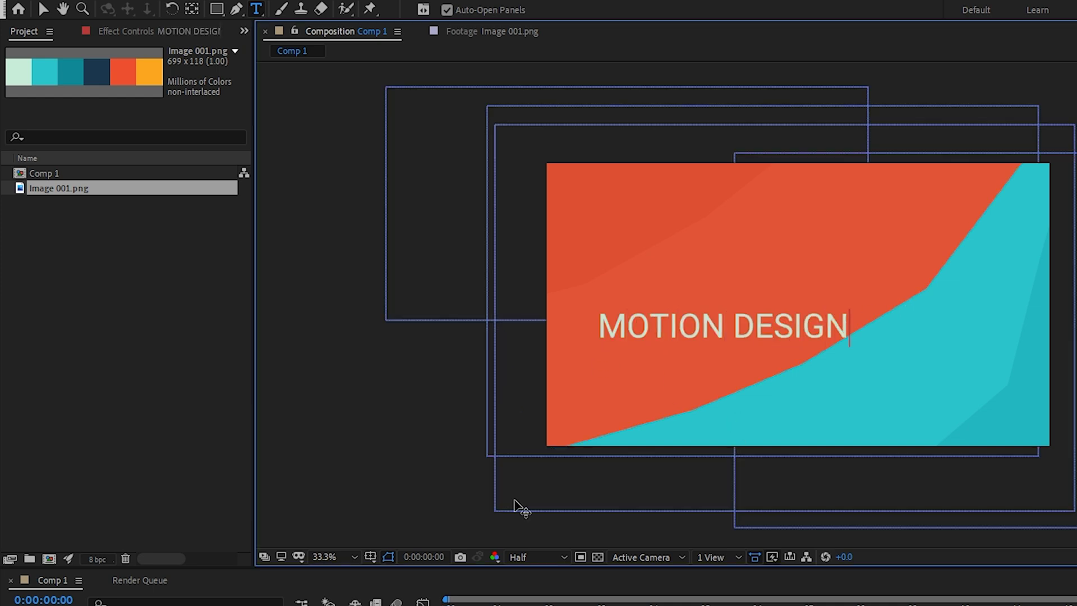
pyautogui.press('Escape')
pyautogui.click(41, 12)
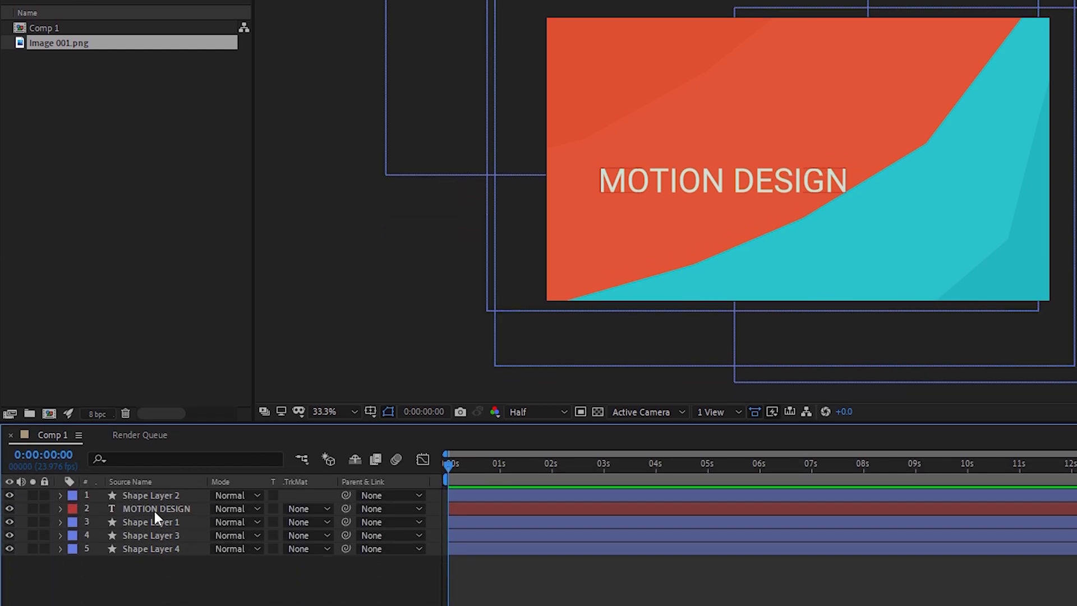
pyautogui.click(153, 513)
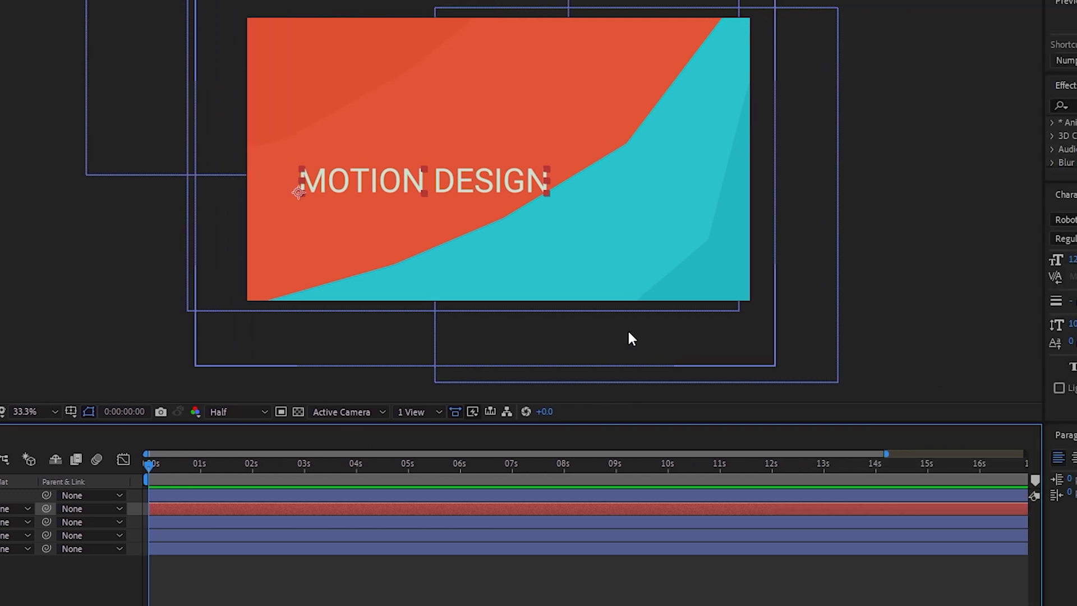
# Step: Make the MOTION DESIGN title Bold at 176 px and nudge it lower-left in the comp
pyautogui.moveTo(958, 262); pyautogui.dragTo(976, 254)
pyautogui.click(1013, 238)
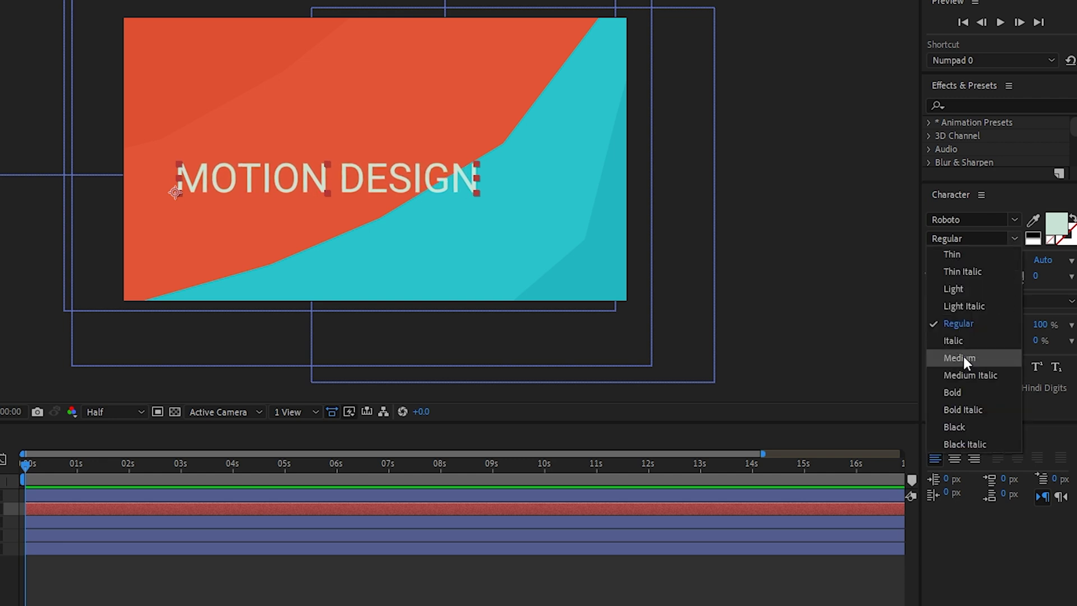
pyautogui.click(964, 361)
pyautogui.click(1009, 238)
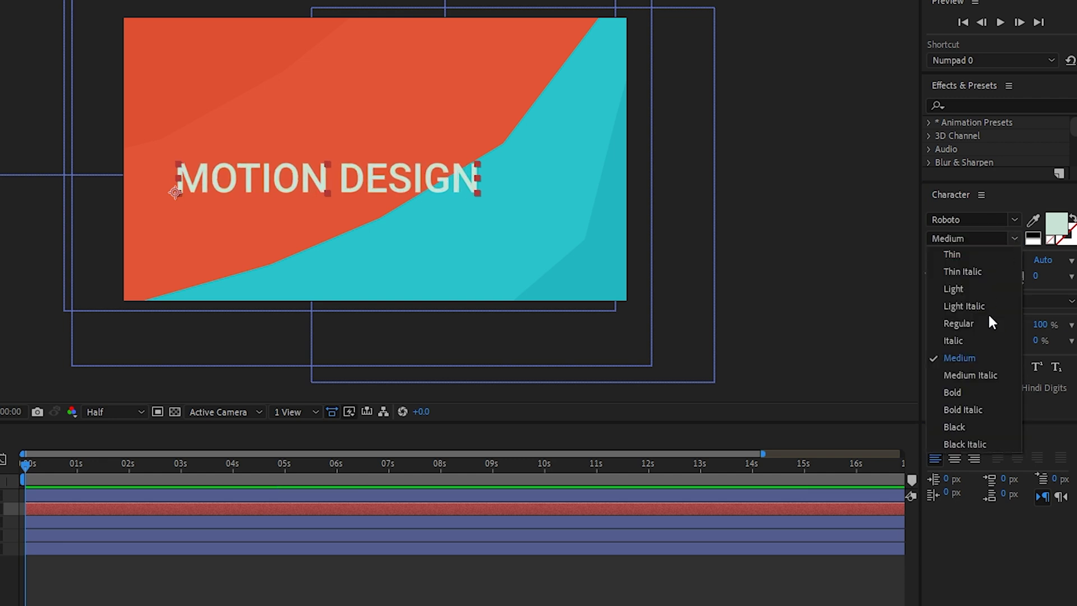
pyautogui.click(969, 391)
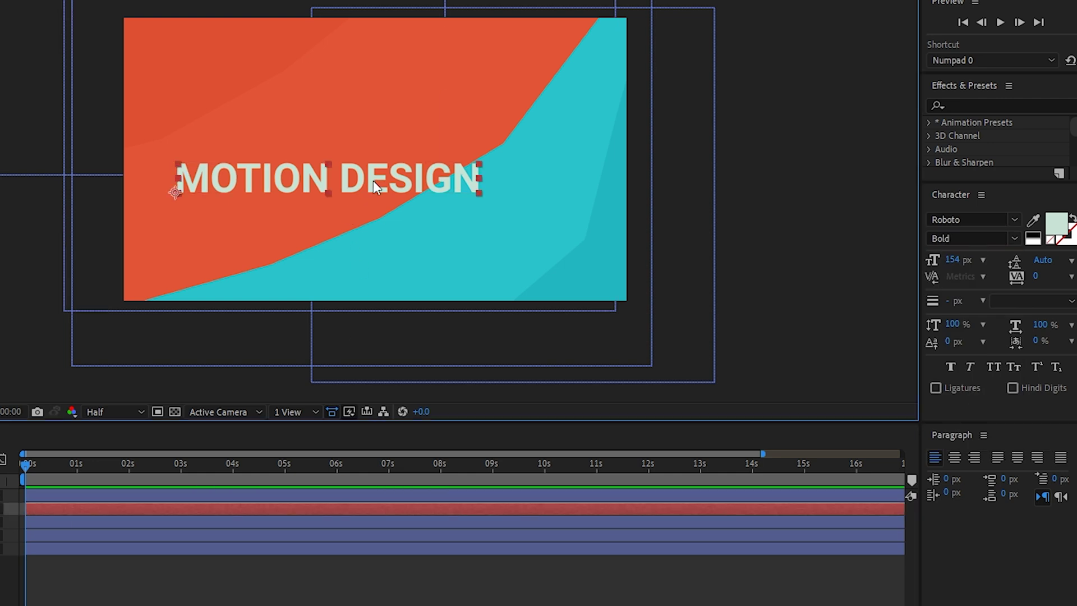
pyautogui.moveTo(373, 181); pyautogui.dragTo(355, 206)
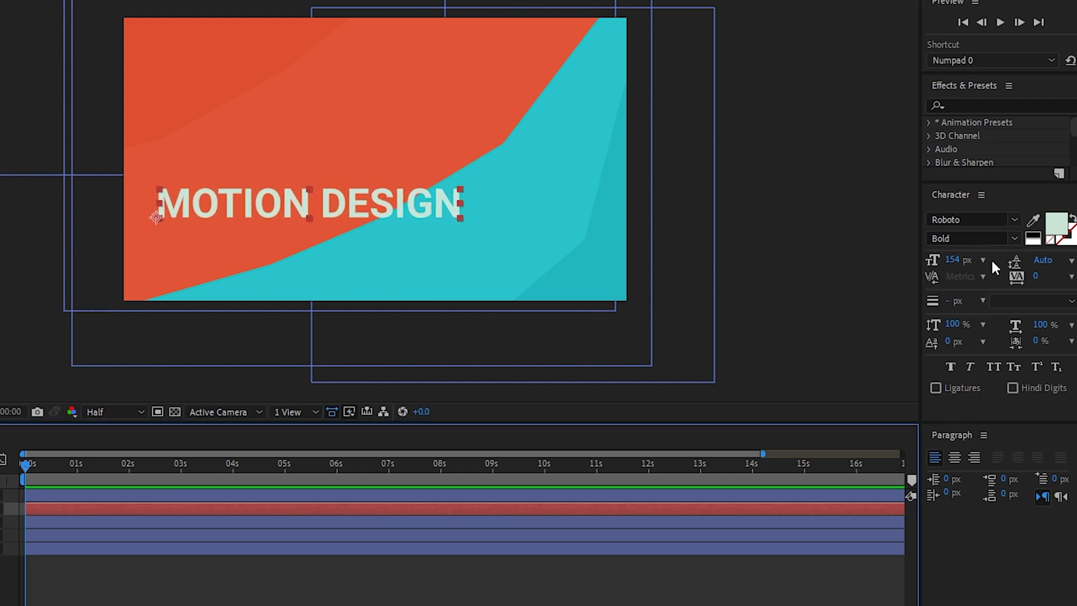
pyautogui.moveTo(952, 260); pyautogui.dragTo(974, 259)
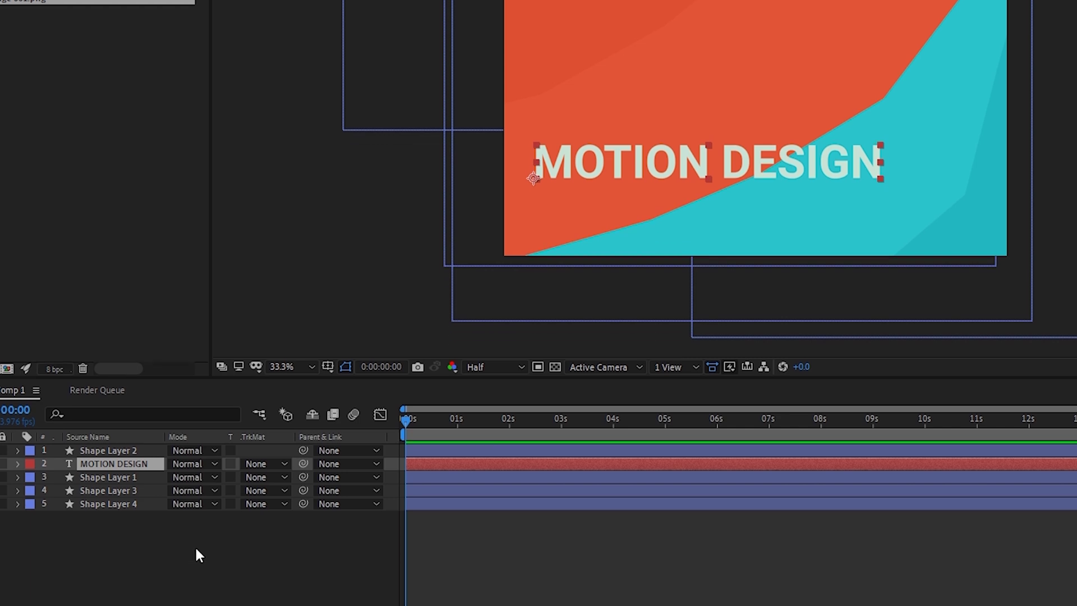
pyautogui.click(193, 549)
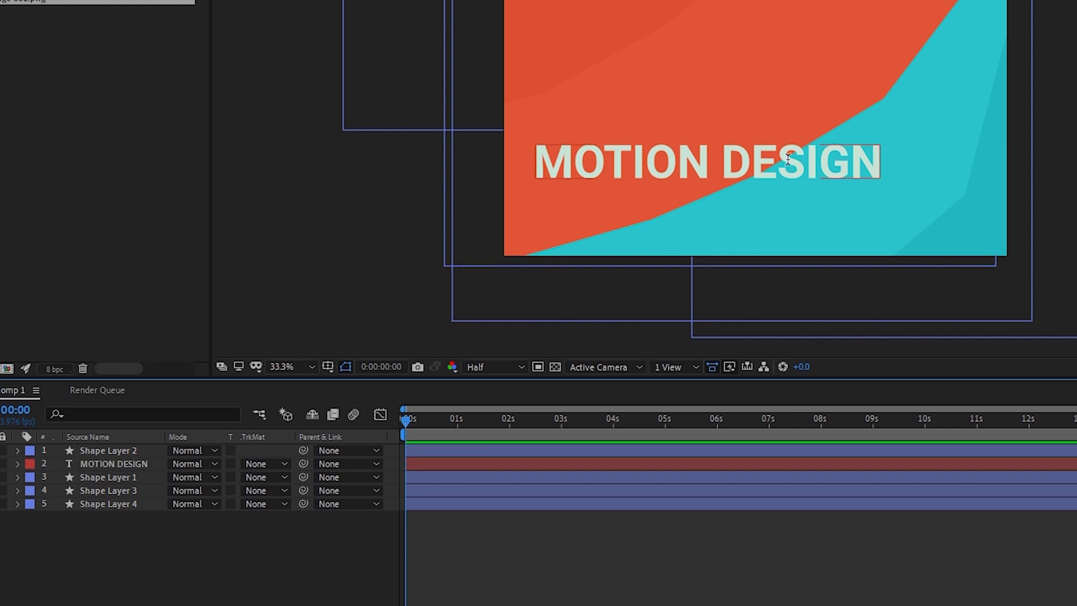
# Step: Set the Character panel to Roboto Light at 150 px
pyautogui.click(1008, 194)
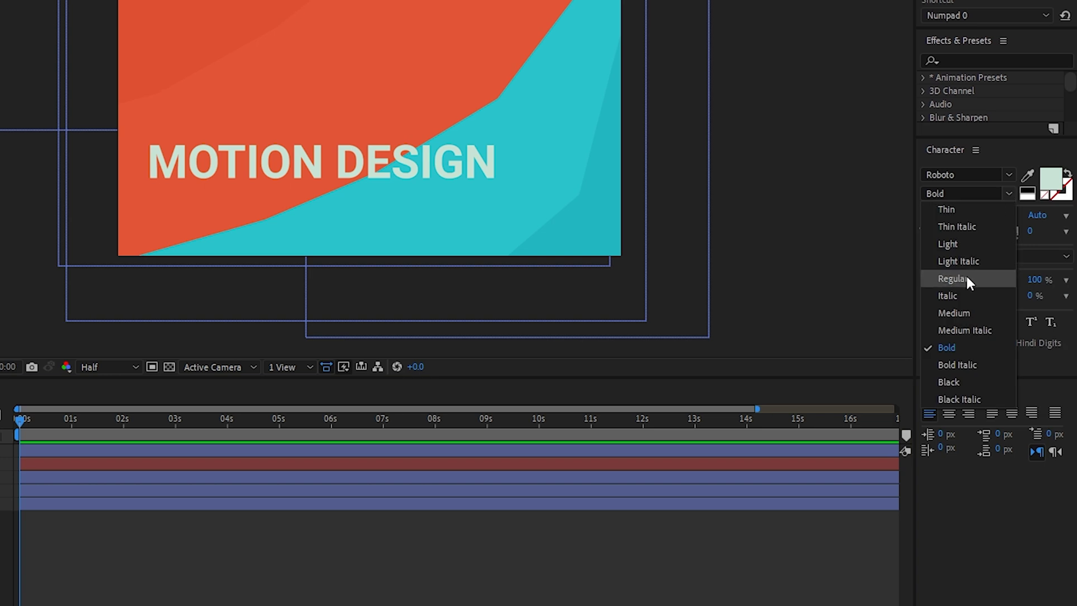
pyautogui.click(954, 244)
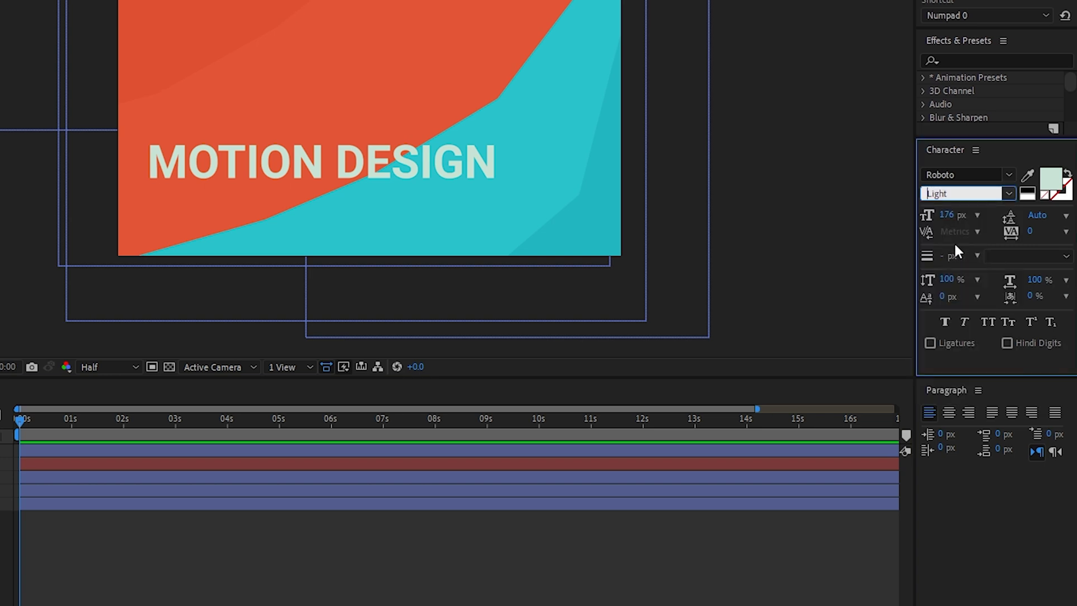
pyautogui.click(948, 214)
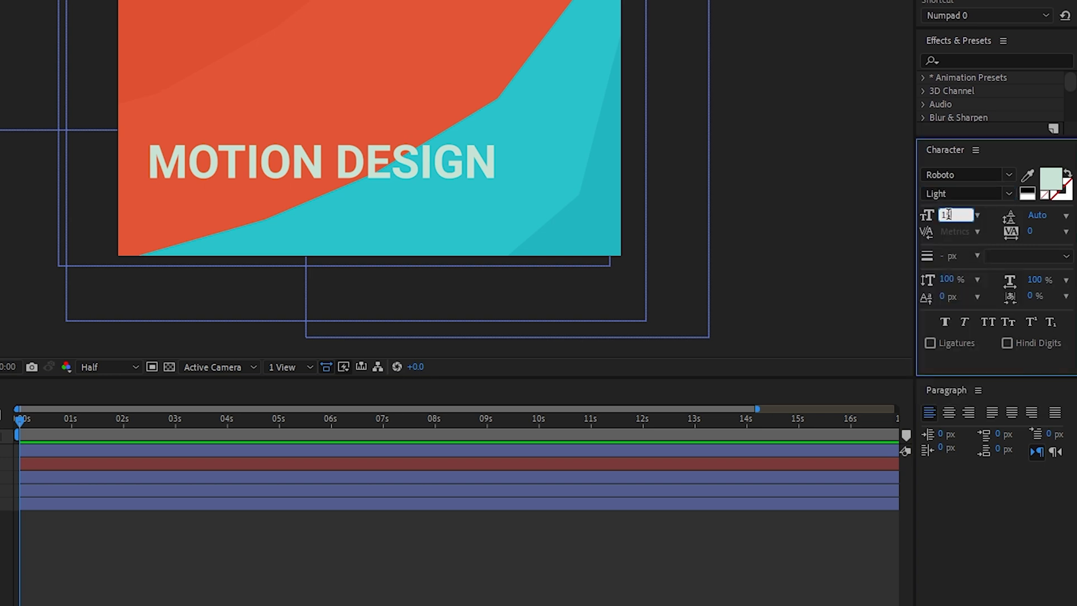
pyautogui.write('150')
pyautogui.press('Return')
# Step: Type the subtitle LEARNING TO ANIMATE below the title
pyautogui.click(150, 212)
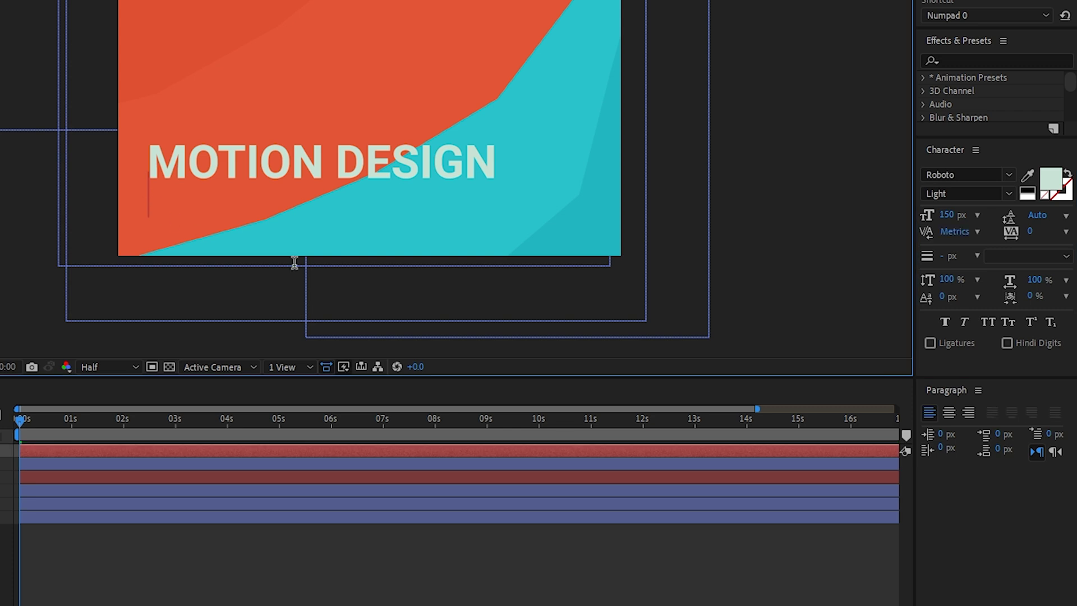
pyautogui.write('LEARNING TO ANIMATE')
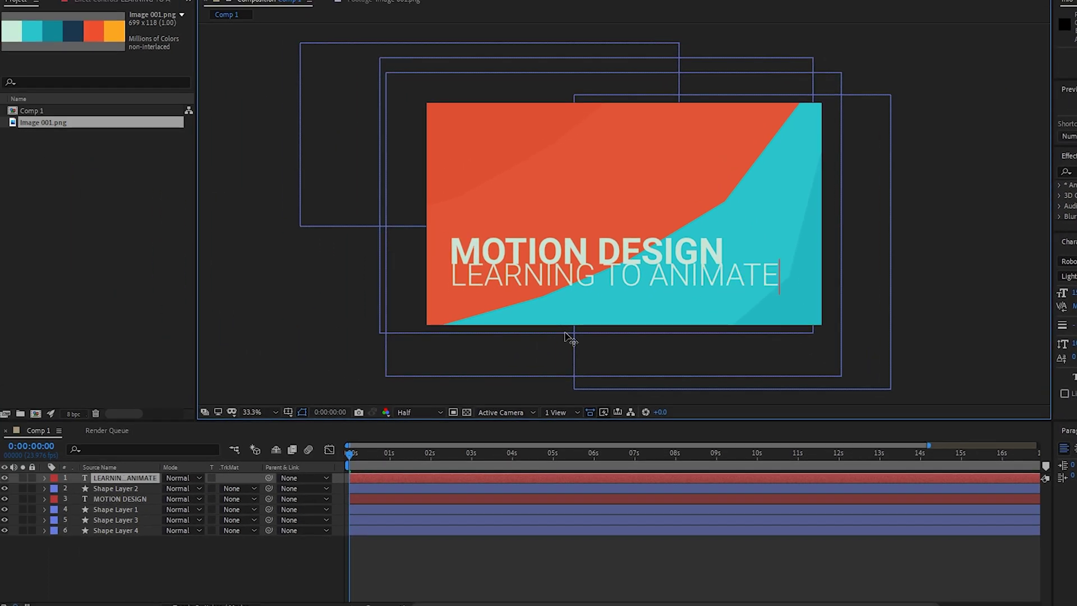
pyautogui.click(30, 23)
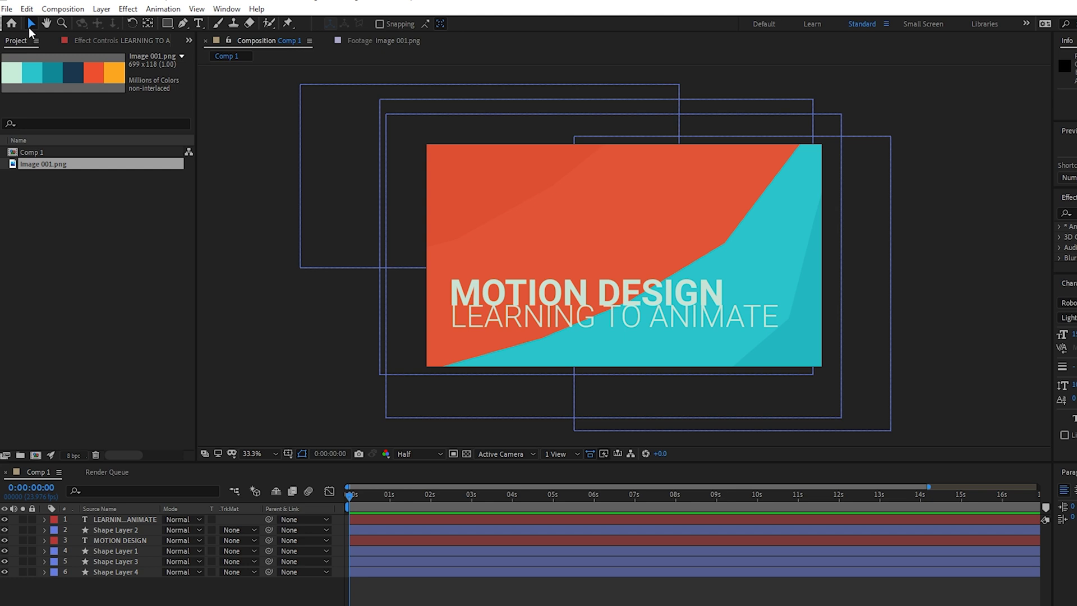
# Step: Scale the LEARNING TO ANIMATE subtitle to 92 px and nudge it up beneath MOTION DESIGN
pyautogui.click(105, 519)
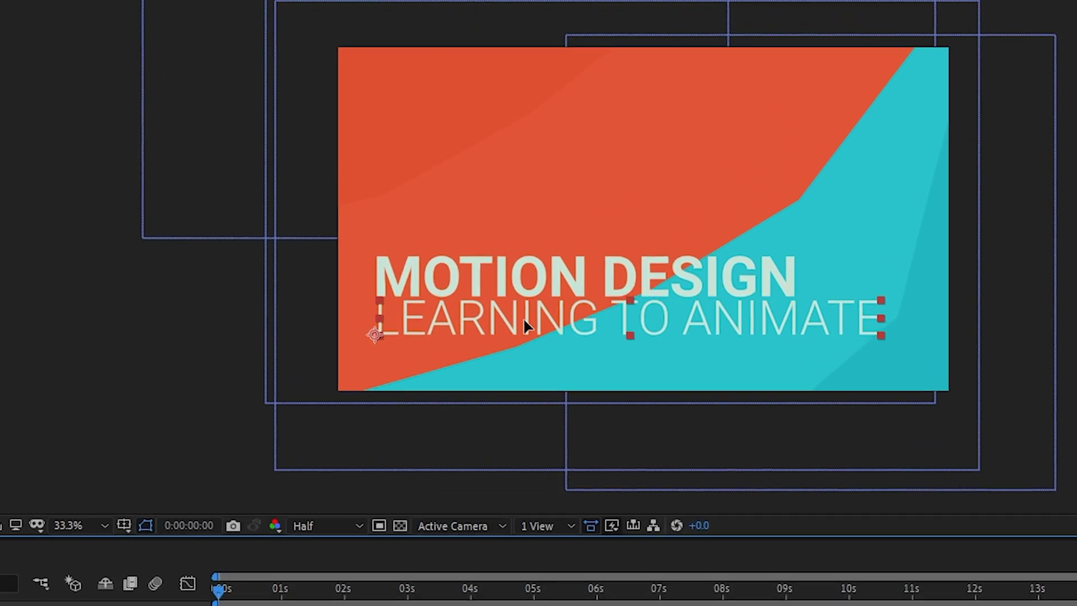
pyautogui.moveTo(524, 321); pyautogui.dragTo(521, 329)
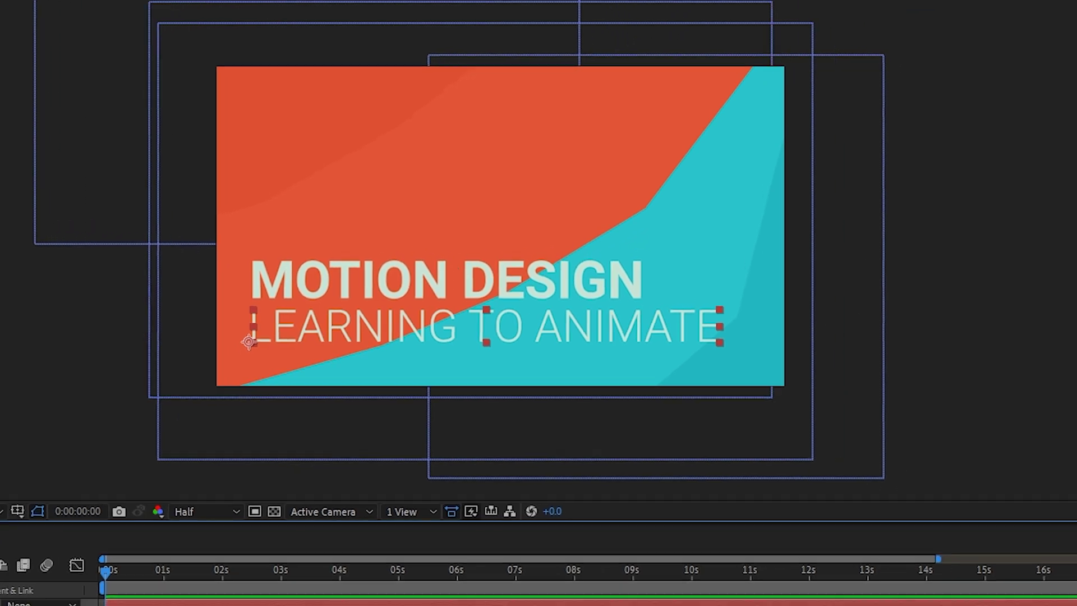
pyautogui.moveTo(933, 340)
pyautogui.mouseDown()
pyautogui.moveTo(944, 337)
pyautogui.moveTo(933, 338)
pyautogui.mouseUp()
pyautogui.moveTo(389, 328); pyautogui.dragTo(386, 317)
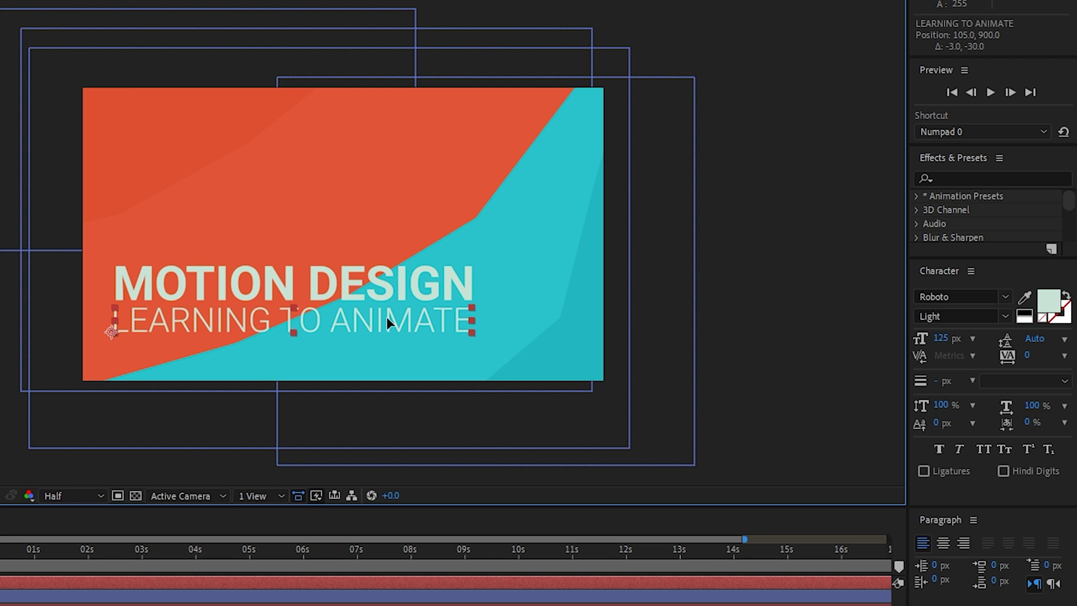
pyautogui.moveTo(924, 348); pyautogui.dragTo(908, 348)
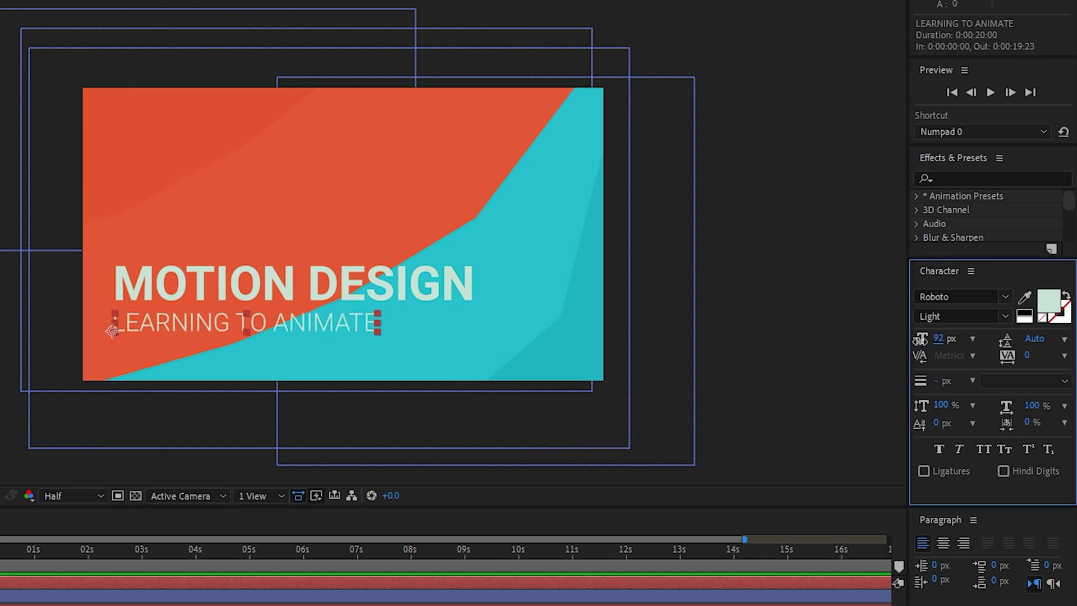
pyautogui.moveTo(316, 318); pyautogui.dragTo(318, 312)
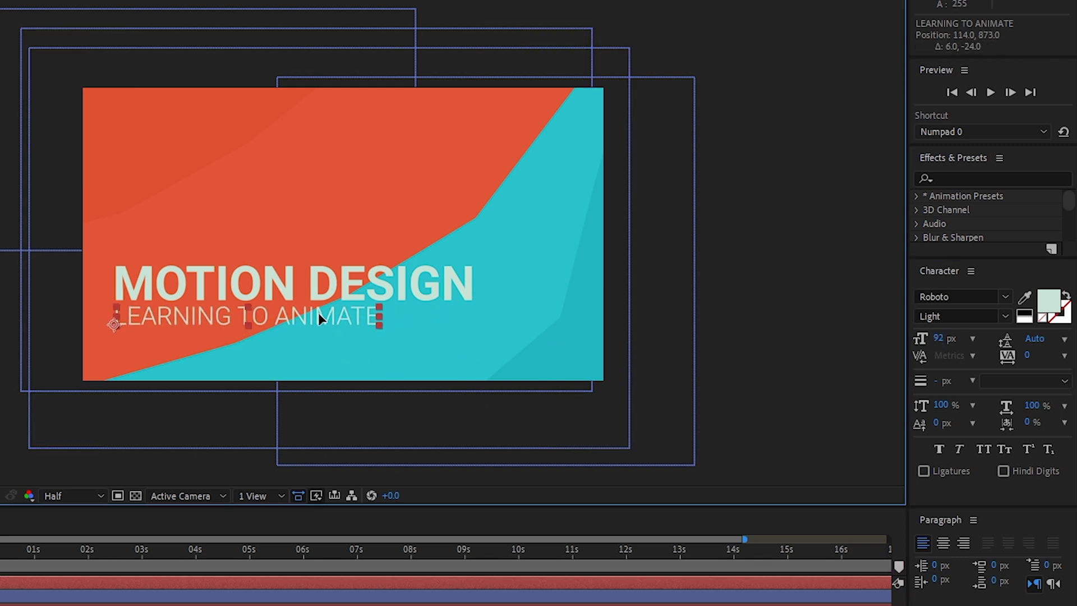
# Step: Change the subtitle's font style to Regular
pyautogui.click(1005, 316)
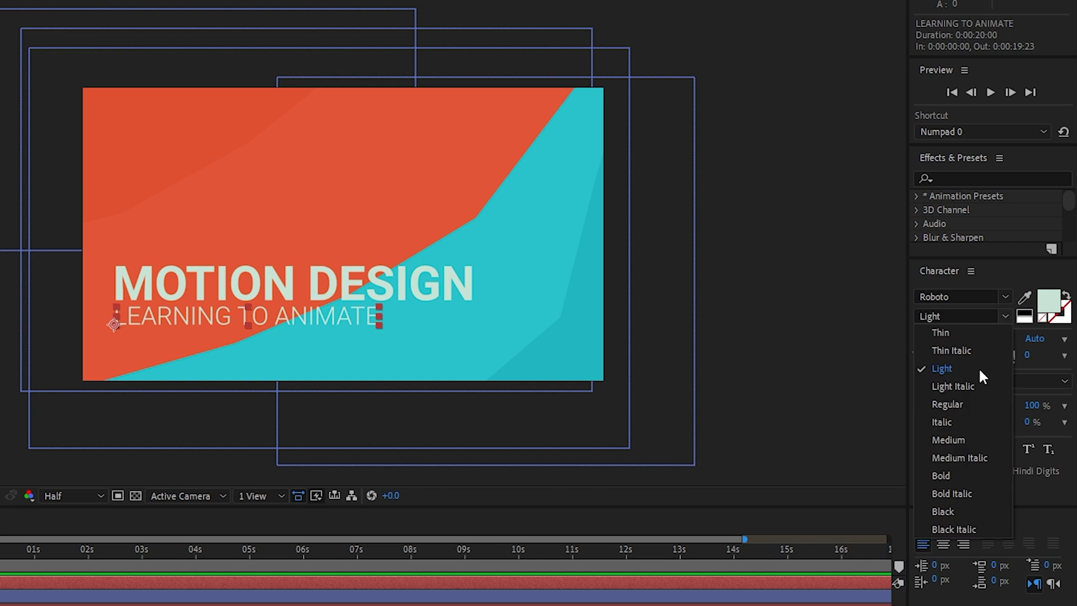
pyautogui.click(962, 403)
pyautogui.click(87, 582)
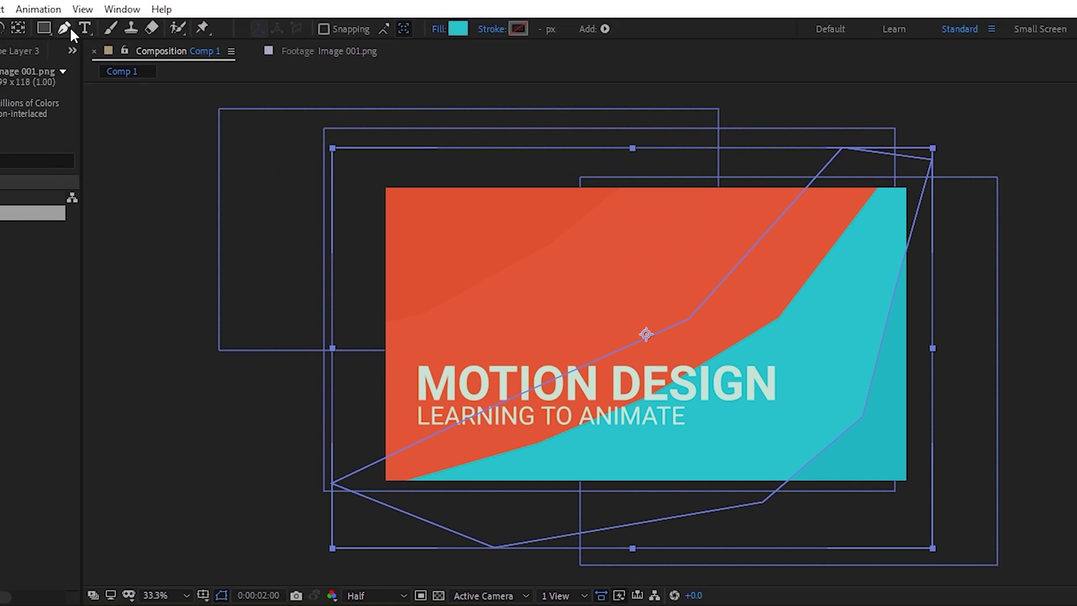
# Step: Pull Shape Layer 3's right-side and bottom path points outward toward the frame edges
pyautogui.click(68, 29)
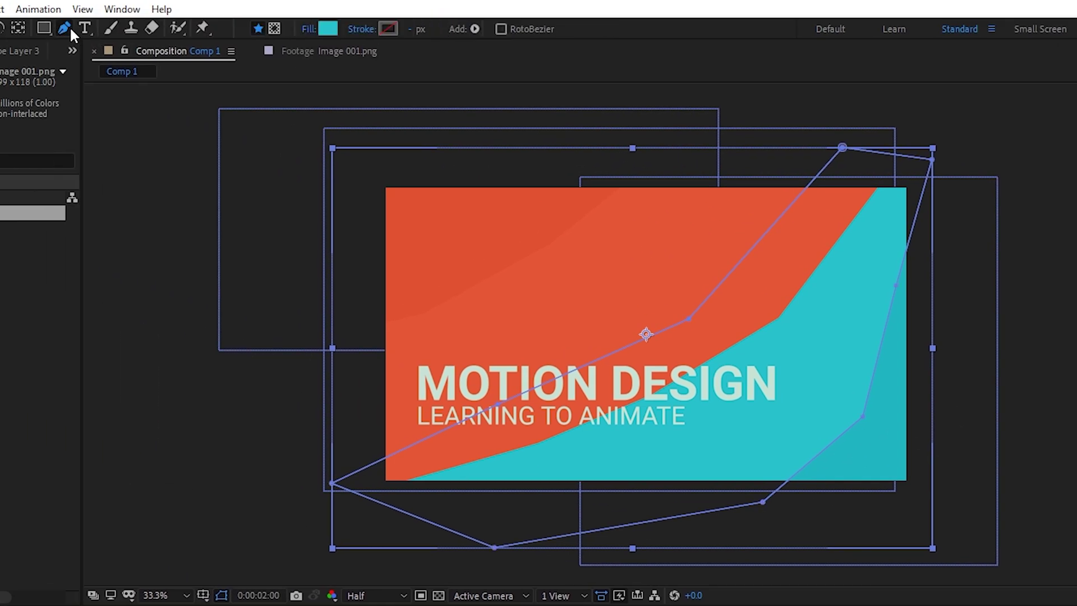
pyautogui.moveTo(896, 286); pyautogui.dragTo(978, 311)
pyautogui.moveTo(862, 416); pyautogui.dragTo(1024, 481)
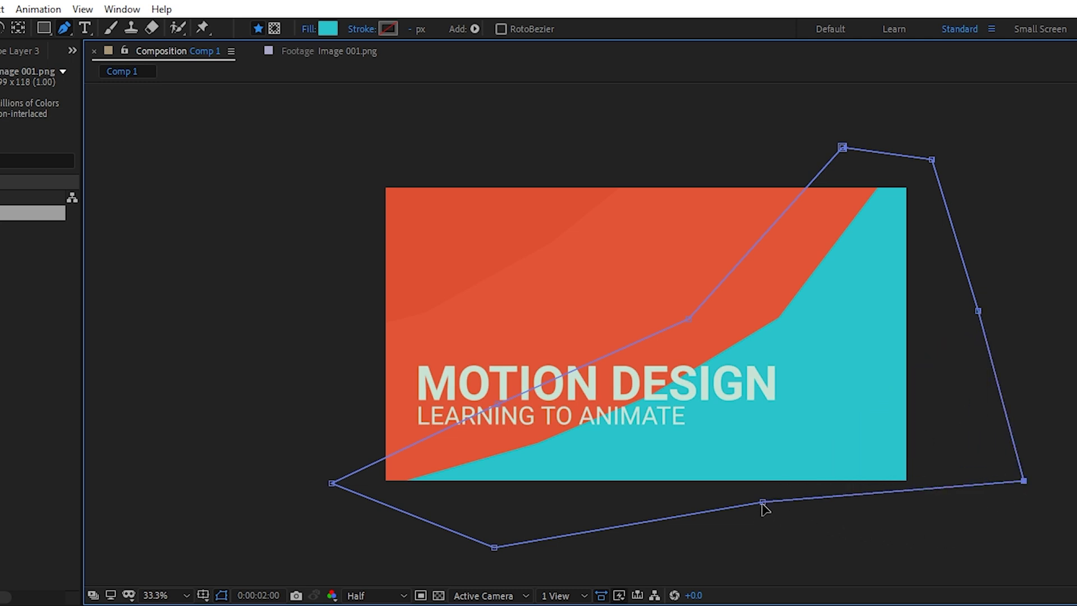
pyautogui.moveTo(763, 502); pyautogui.dragTo(861, 596)
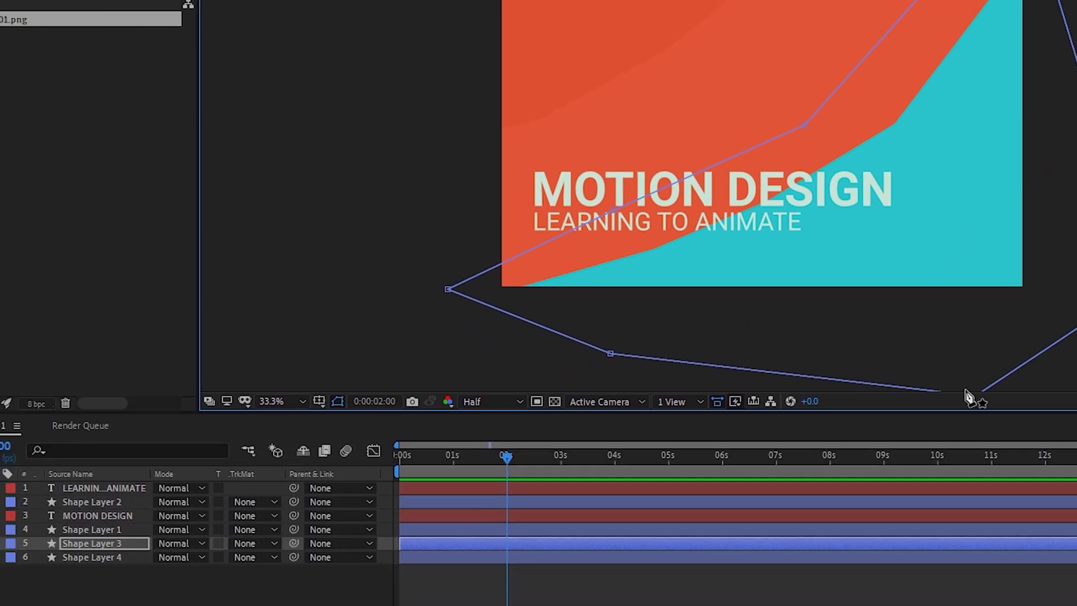
# Step: Stack Shape Layer 4 above Shape Layer 3 and drag more path points to reshape it
pyautogui.moveTo(115, 559); pyautogui.dragTo(107, 543)
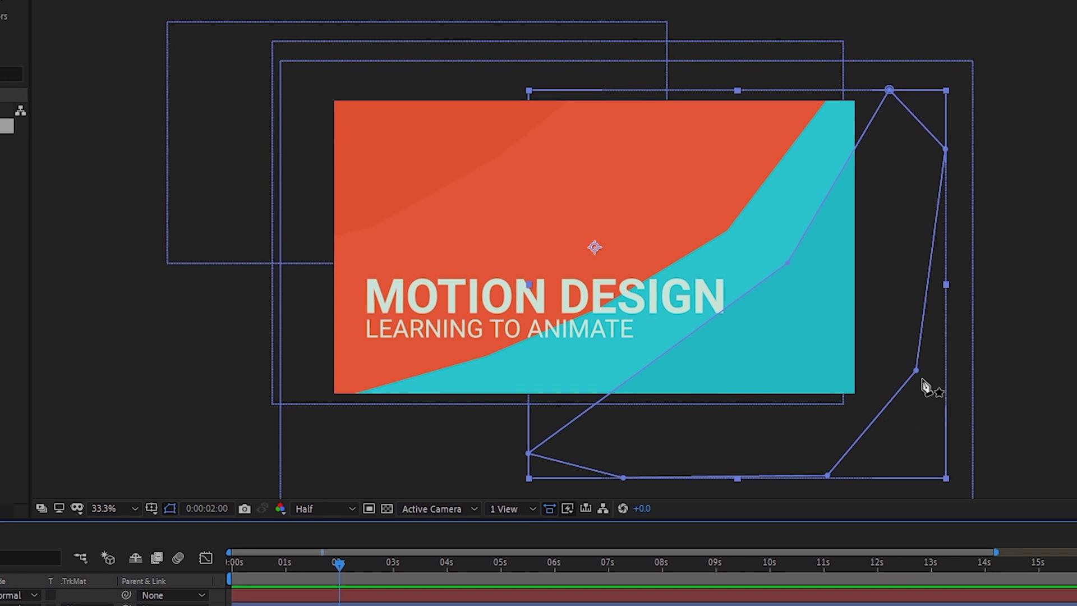
pyautogui.moveTo(774, 277); pyautogui.dragTo(796, 314)
pyautogui.moveTo(513, 465)
pyautogui.mouseDown()
pyautogui.moveTo(564, 454)
pyautogui.moveTo(692, 385)
pyautogui.moveTo(624, 488)
pyautogui.moveTo(539, 472)
pyautogui.moveTo(505, 452)
pyautogui.mouseUp()
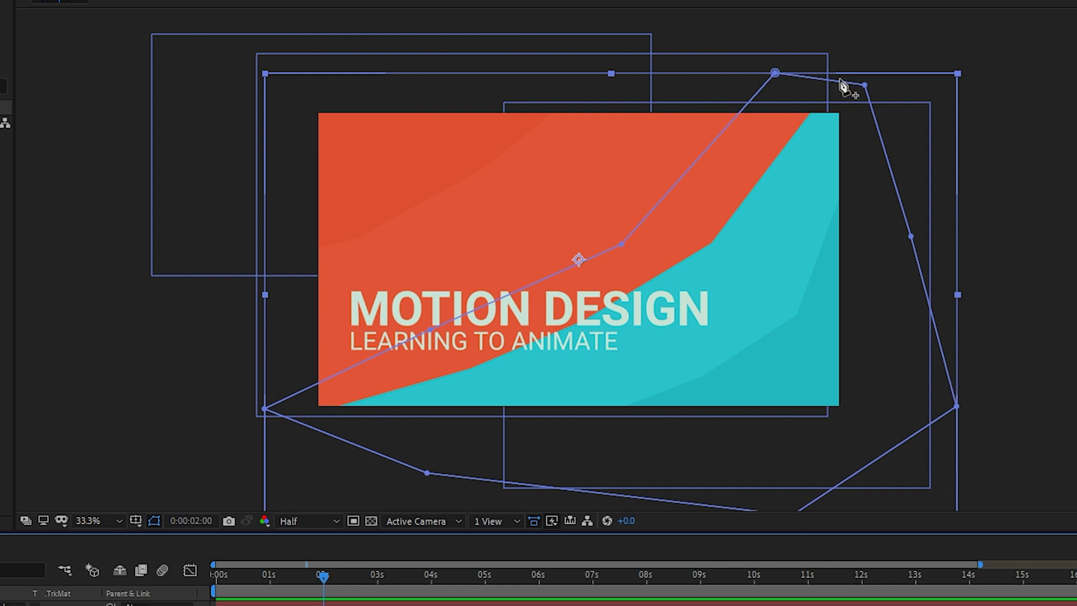
pyautogui.click(106, 603)
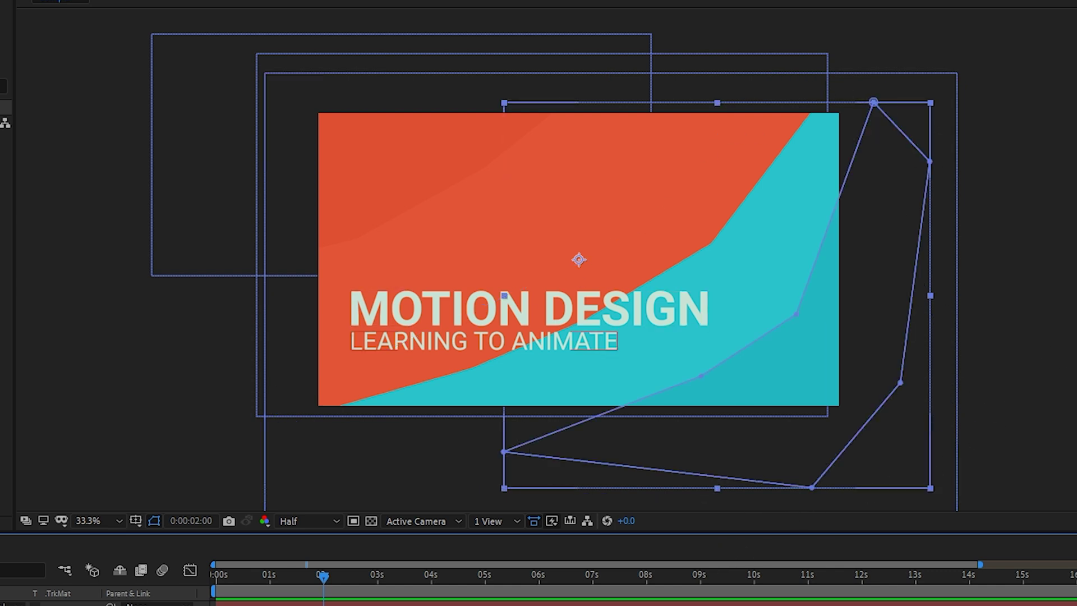
pyautogui.hotkey('ctrl', 'Up')
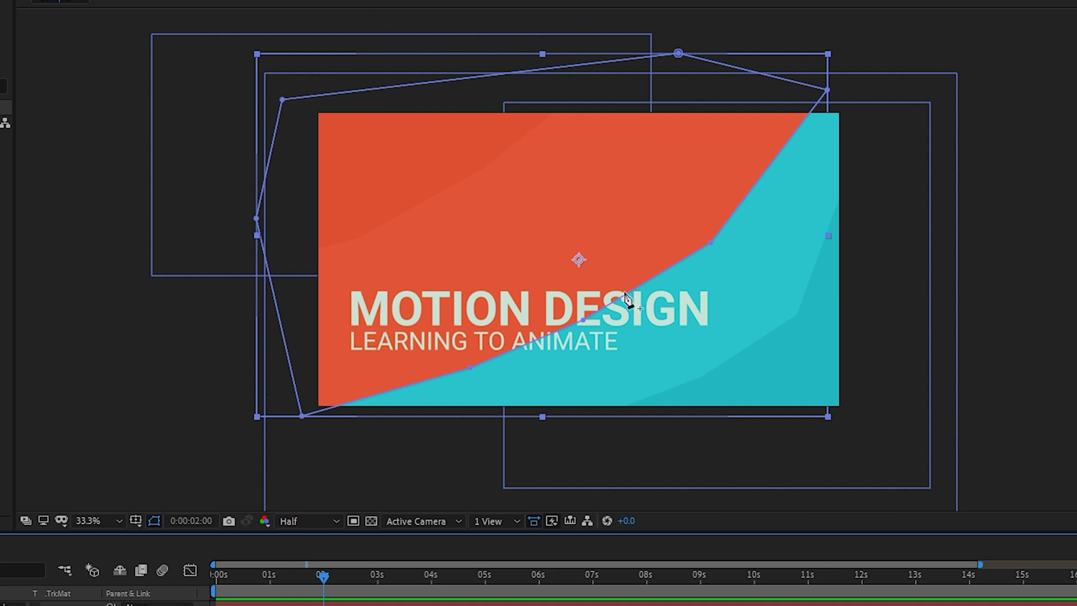
pyautogui.hotkey('ctrl', 'Up')
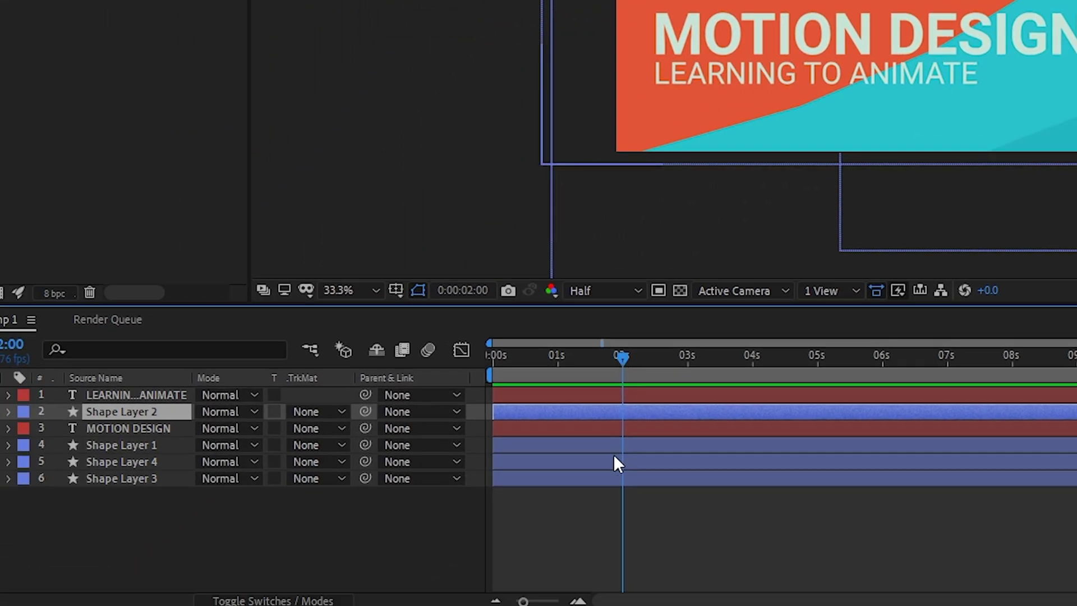
# Step: Drop Shape Layer 2 under MOTION DESIGN and key all four shapes' Position at 0:00:02:00
pyautogui.moveTo(138, 415); pyautogui.dragTo(139, 431)
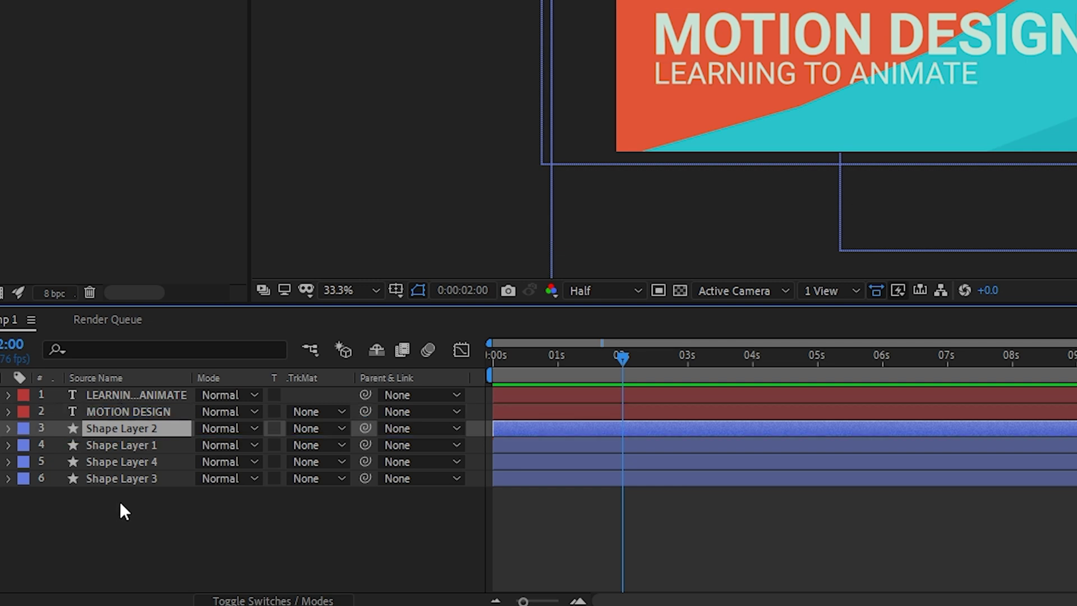
pyautogui.keyDown('shift'); pyautogui.click(128, 478); pyautogui.keyUp('shift')
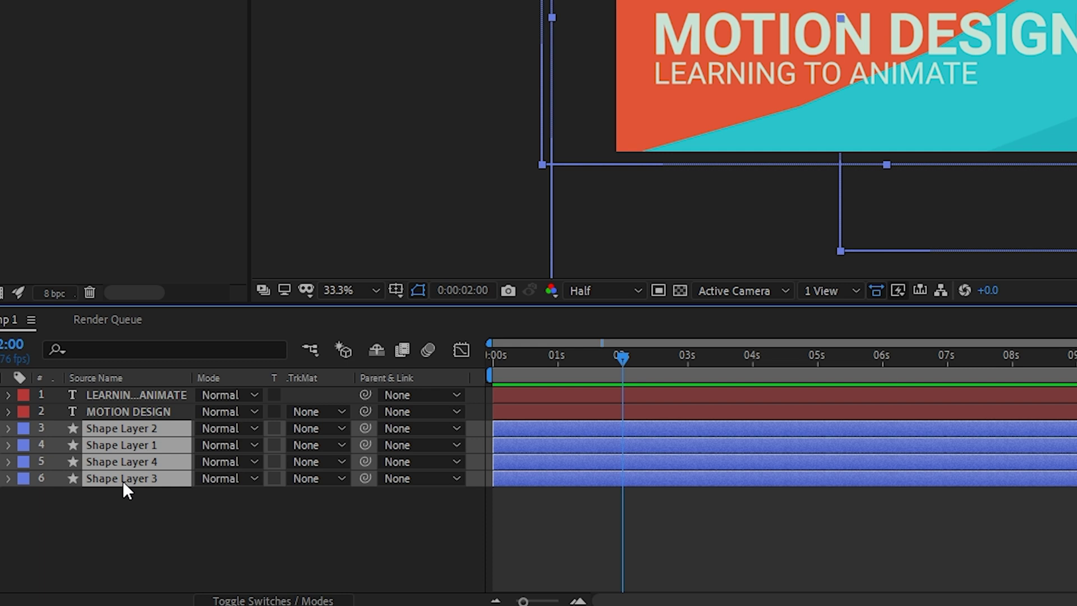
pyautogui.press('p')
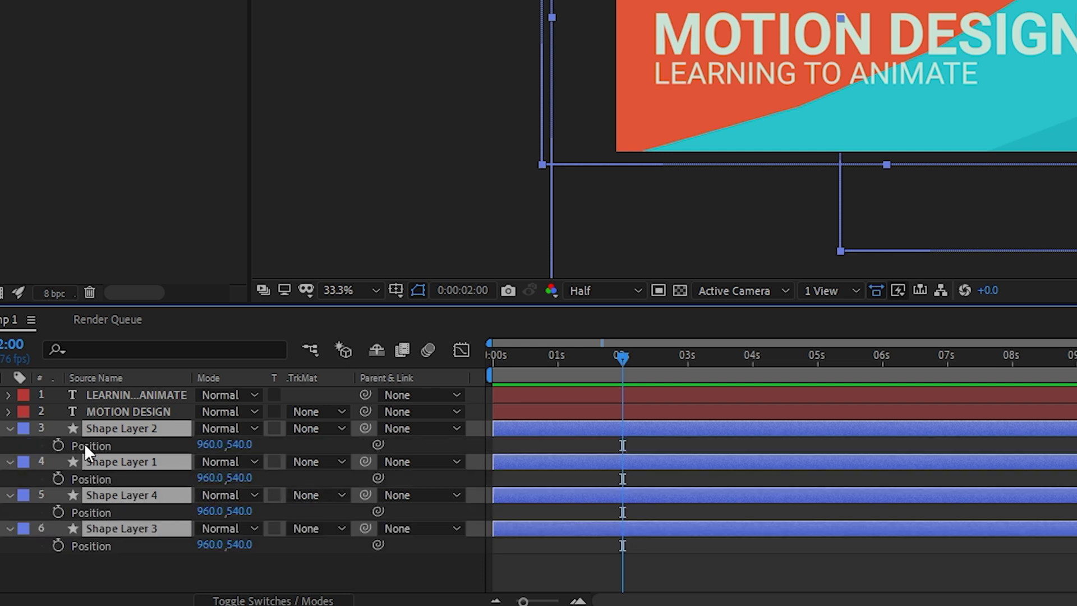
pyautogui.click(59, 444)
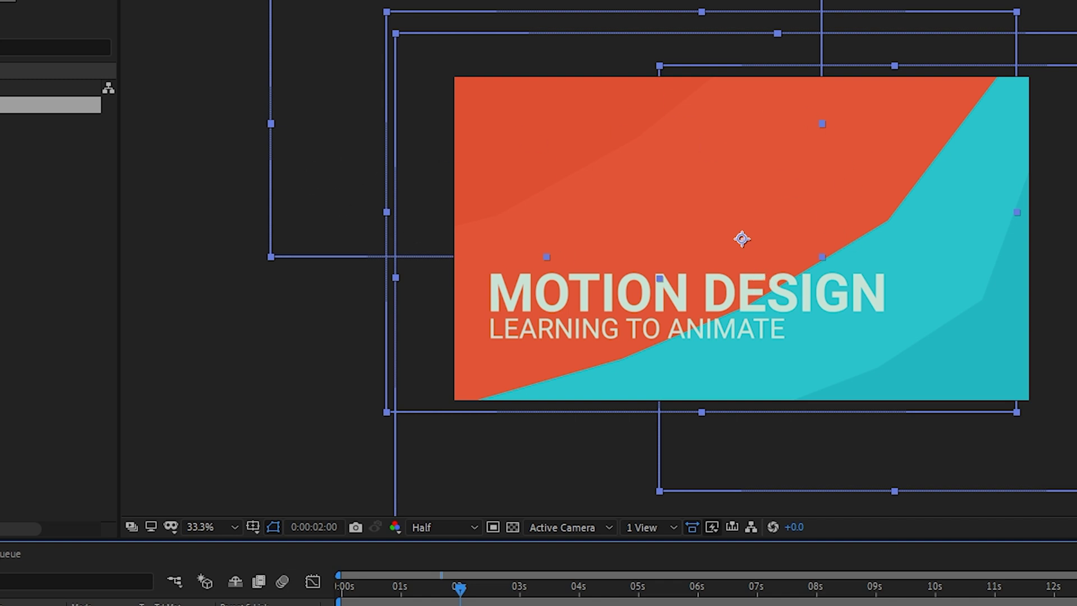
pyautogui.press('Home')
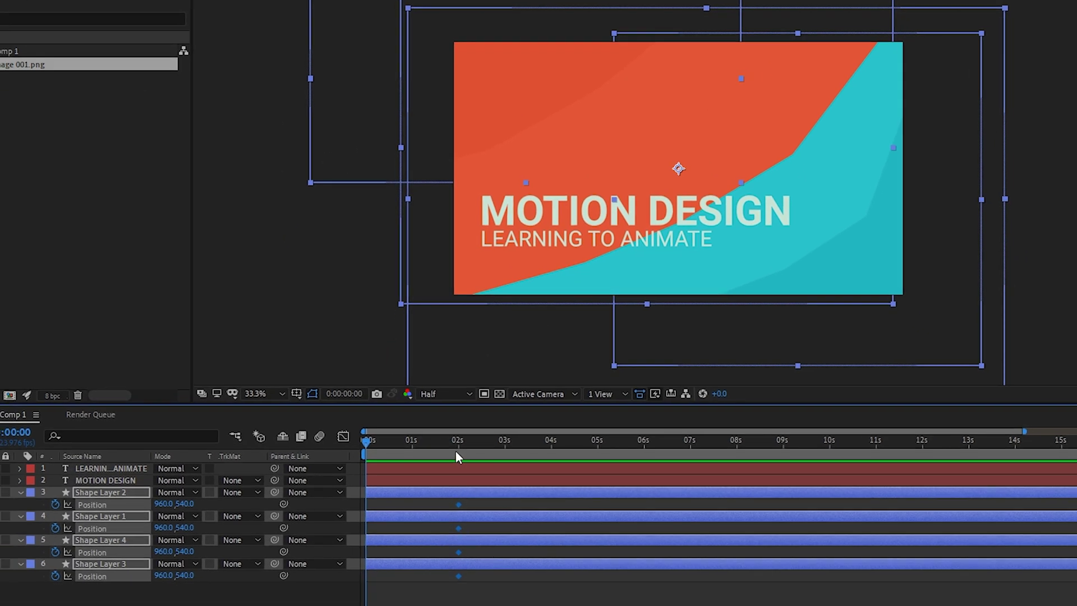
pyautogui.click(120, 491)
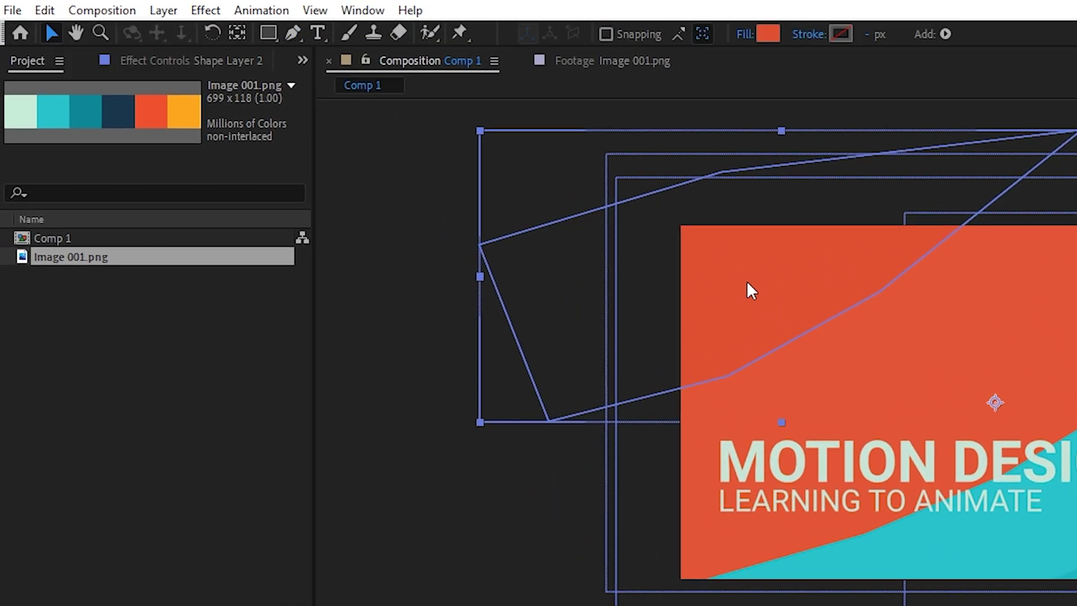
# Step: At 0 s, push Shape Layers 2 and 1 up-left out of the frame
pyautogui.click(747, 280)
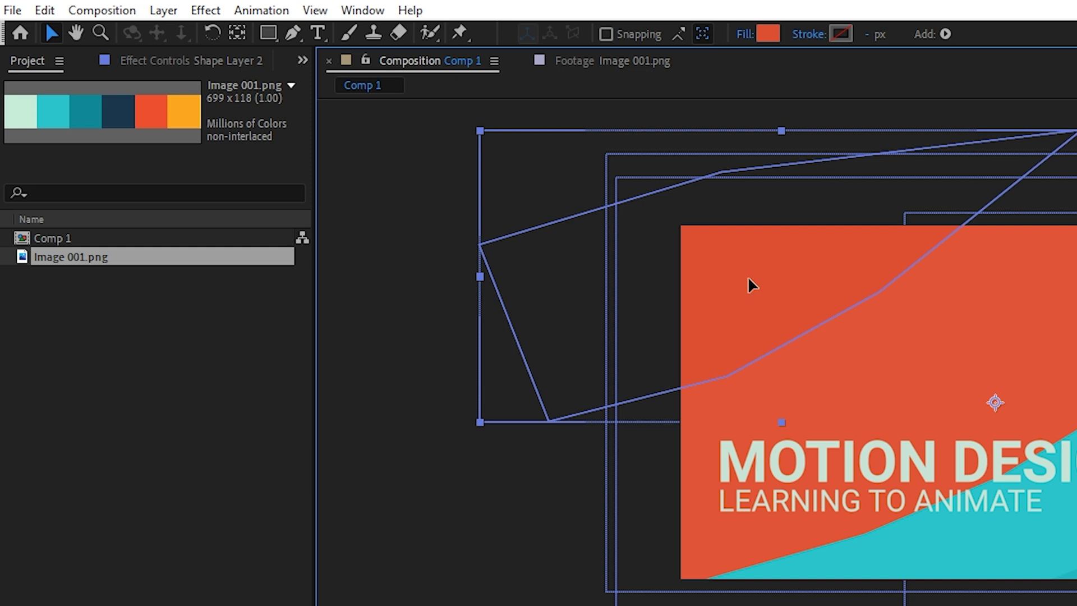
pyautogui.moveTo(749, 276); pyautogui.dragTo(560, 161)
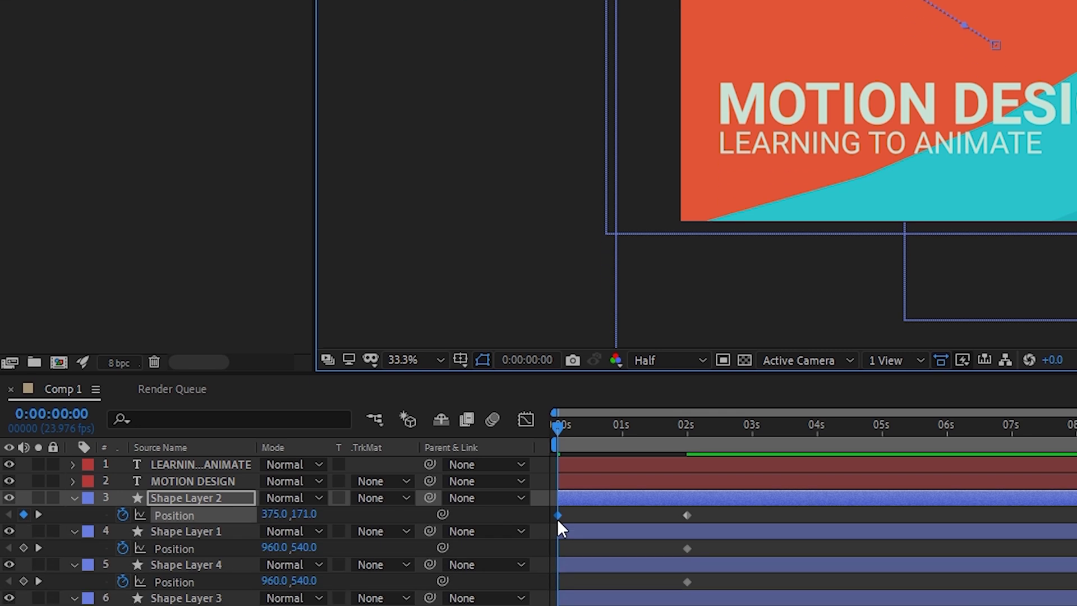
pyautogui.click(214, 529)
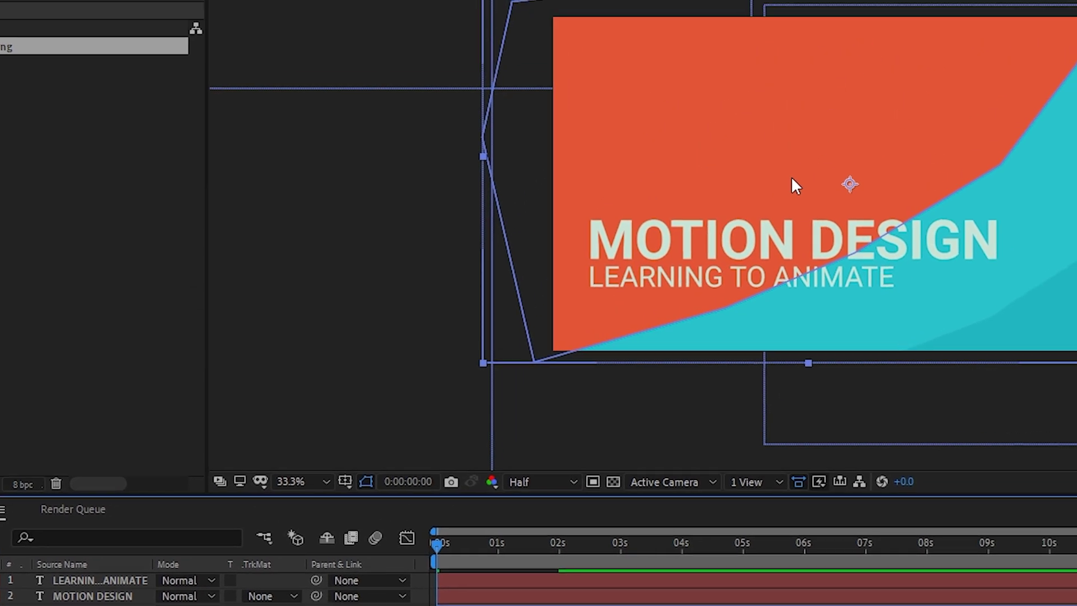
pyautogui.moveTo(868, 40); pyautogui.dragTo(618, 0)
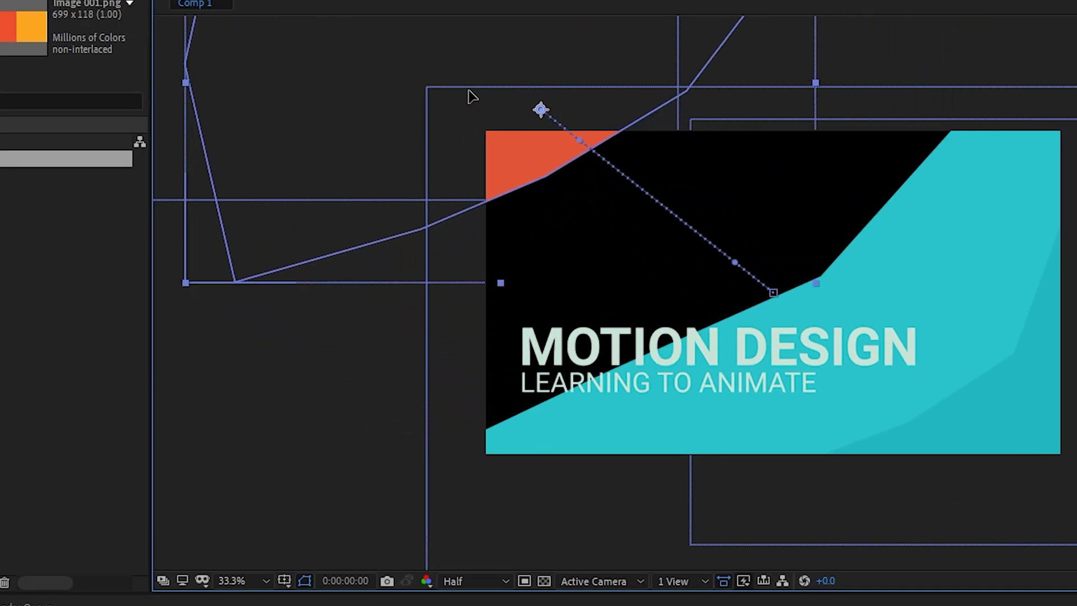
pyautogui.moveTo(472, 96); pyautogui.dragTo(426, 51)
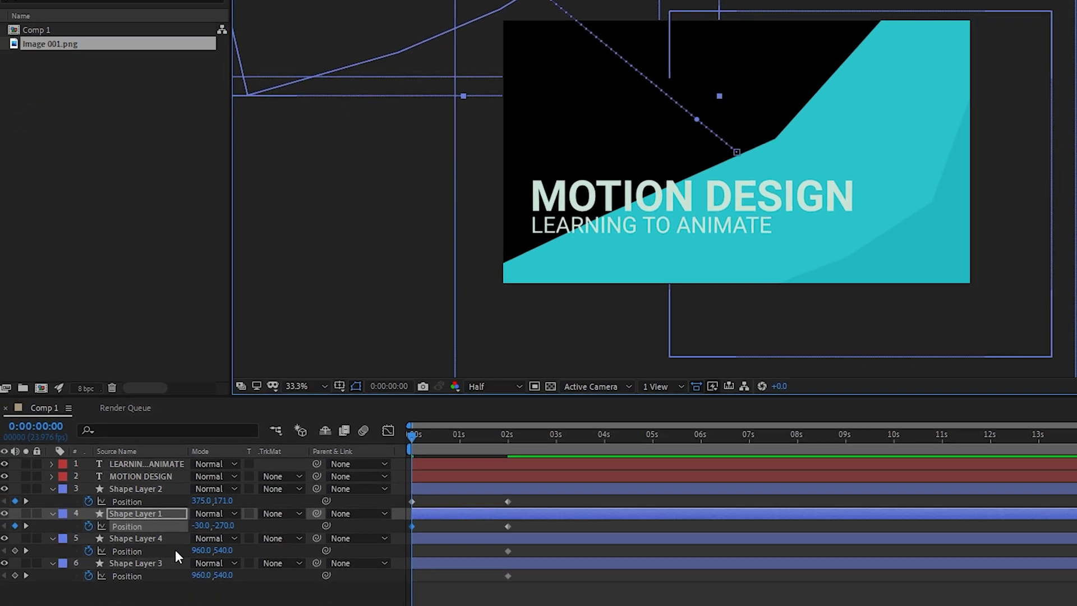
# Step: At 0 s, push Shape Layers 4 and 3 down-right out of the frame
pyautogui.click(168, 539)
pyautogui.moveTo(936, 241); pyautogui.dragTo(1034, 307)
pyautogui.click(174, 563)
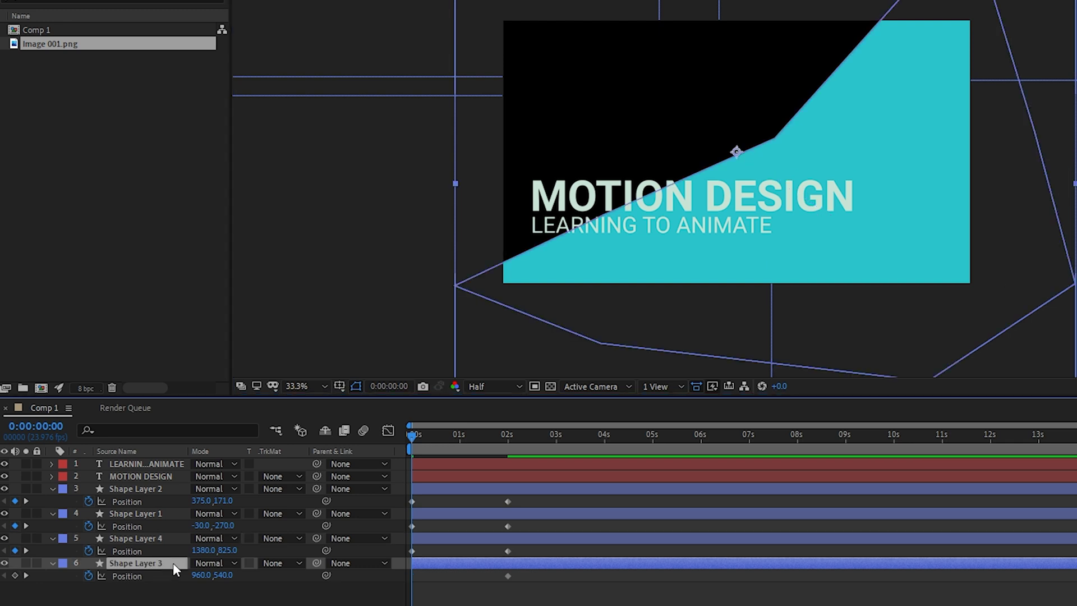
pyautogui.moveTo(881, 246); pyautogui.dragTo(1076, 381)
pyautogui.moveTo(1007, 297); pyautogui.dragTo(998, 299)
pyautogui.click(260, 598)
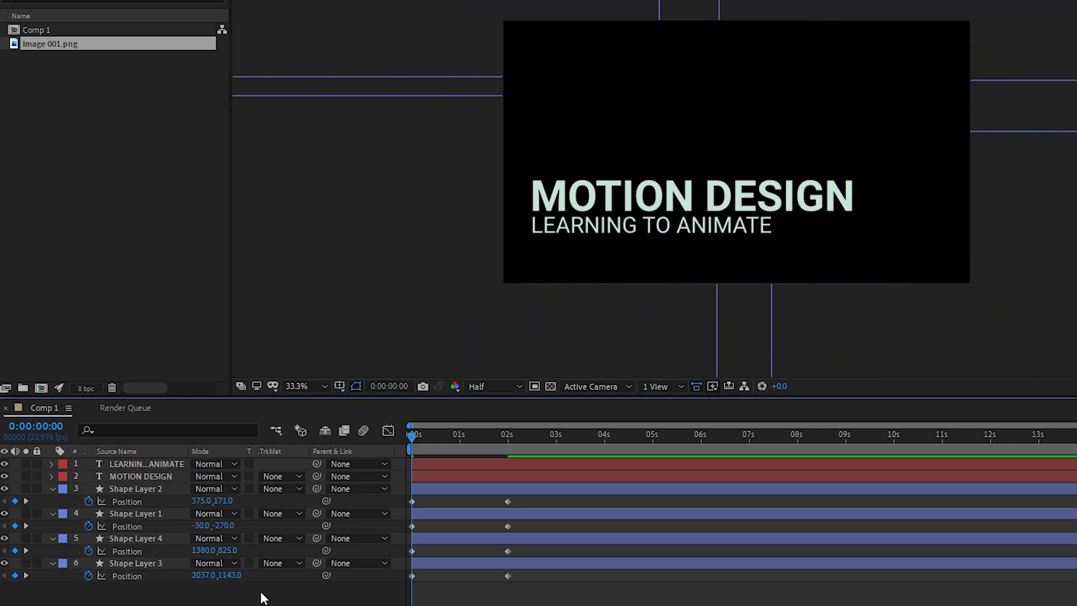
# Step: Preview the shapes sliding in and select the four 2 s Position keyframes
pyautogui.press('space')
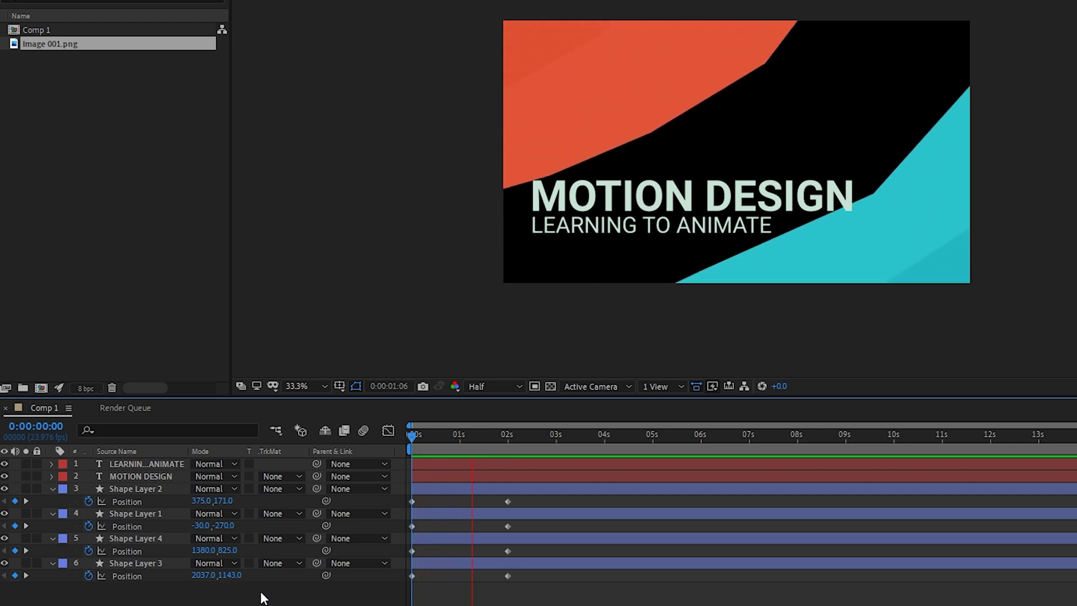
pyautogui.press('space')
pyautogui.click(513, 501)
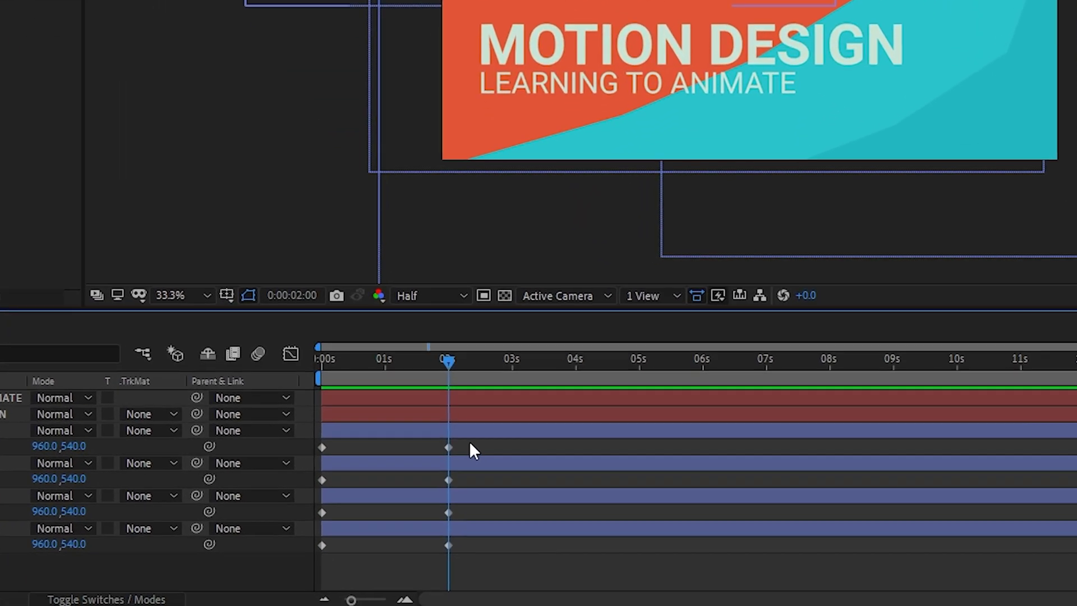
pyautogui.moveTo(496, 471); pyautogui.dragTo(469, 584)
# Step: Apply Keyframe Assistant > Easy Ease In to the shapes' 2 s keyframes
pyautogui.rightClick(445, 543)
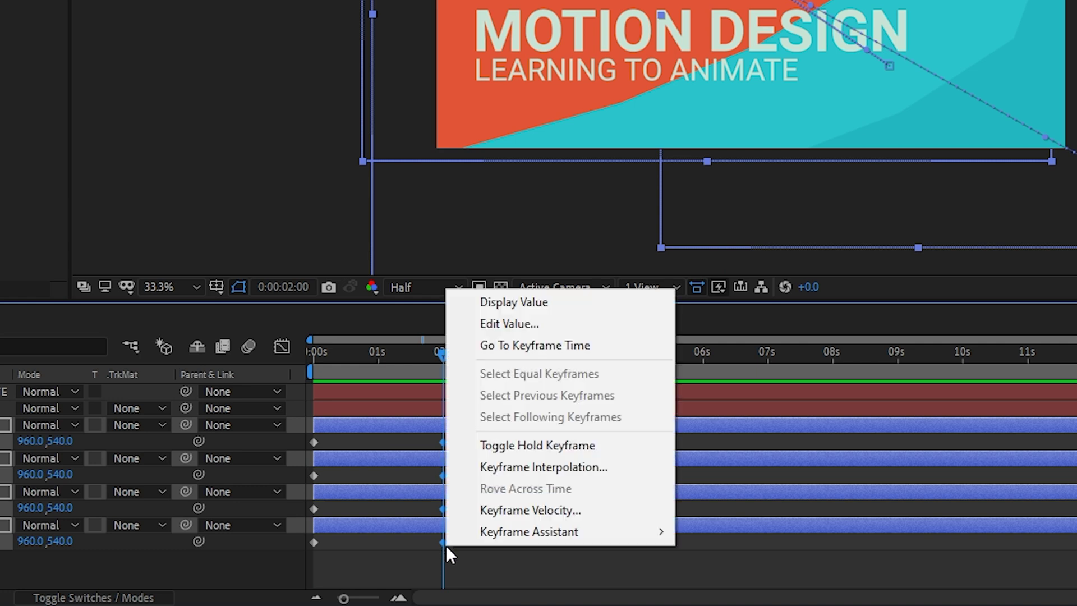
pyautogui.moveTo(514, 538)
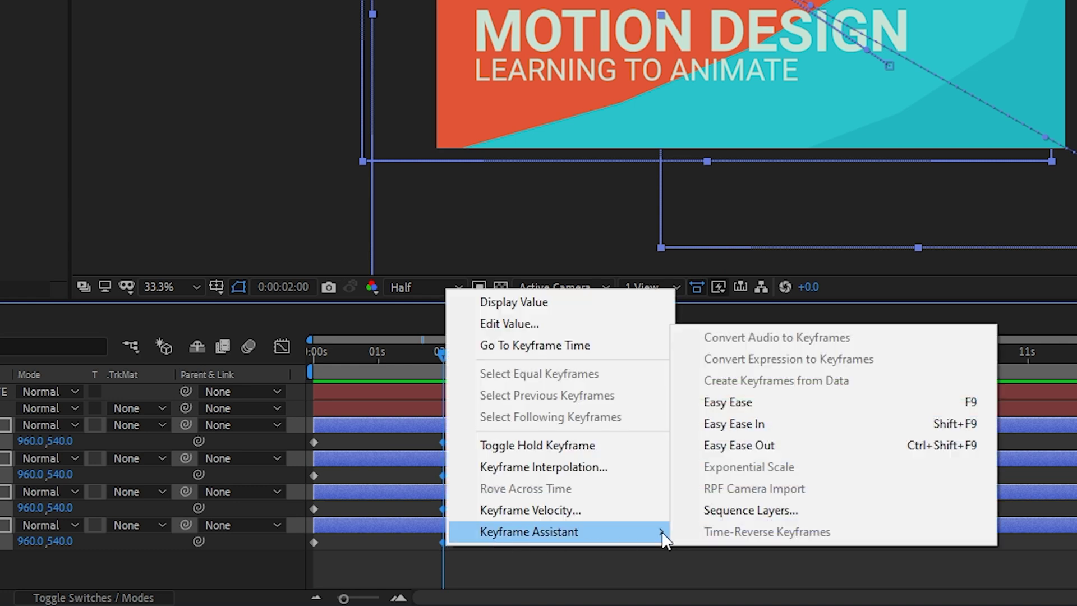
pyautogui.click(758, 424)
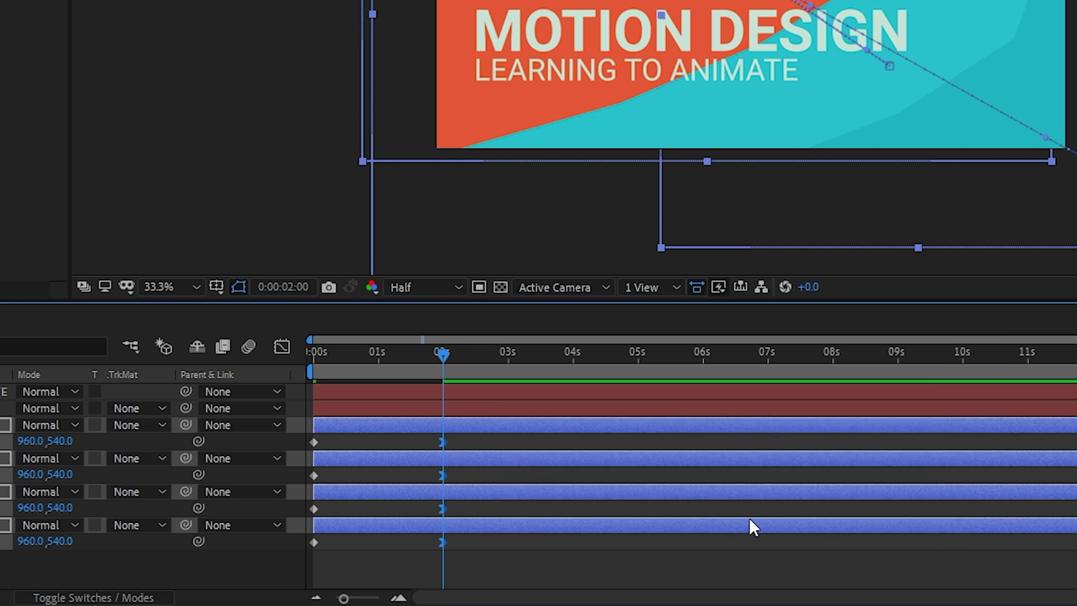
# Step: Raise the ease-in influence to about 100% in the Graph Editor's speed graph
pyautogui.click(285, 349)
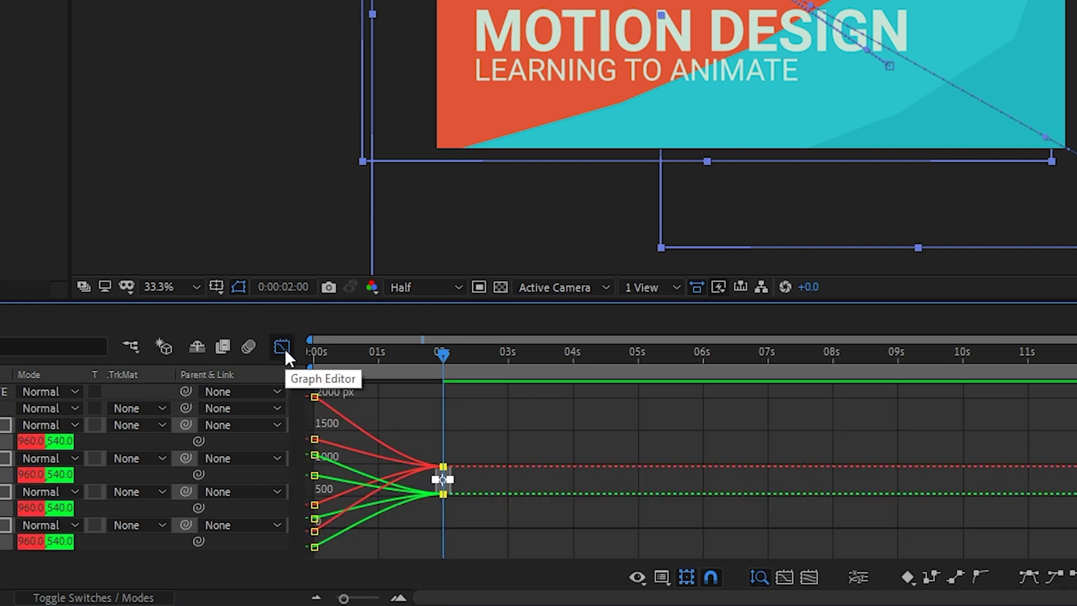
pyautogui.click(662, 578)
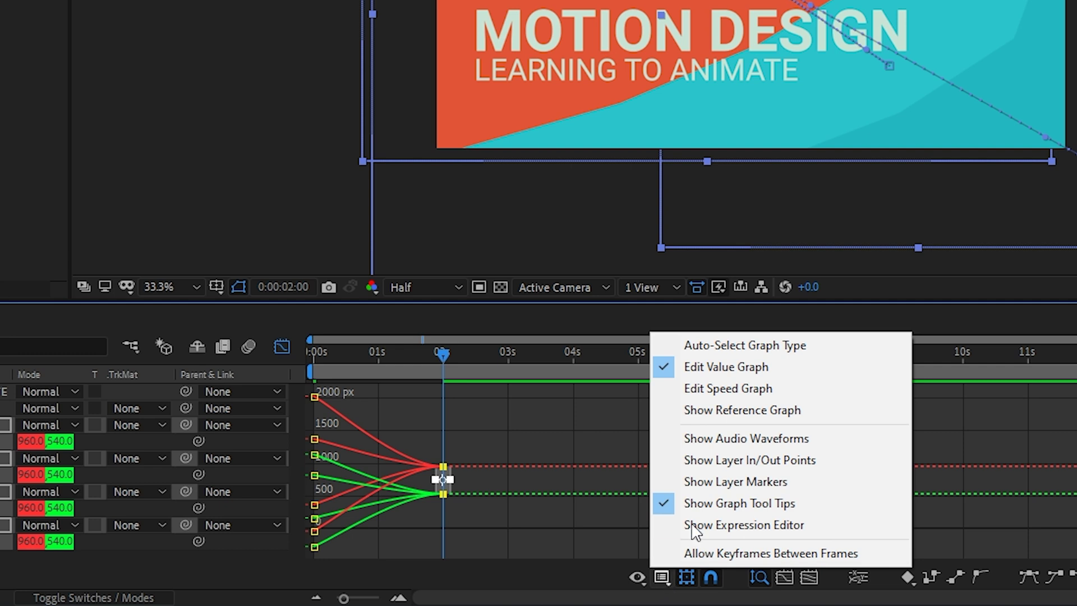
pyautogui.click(748, 394)
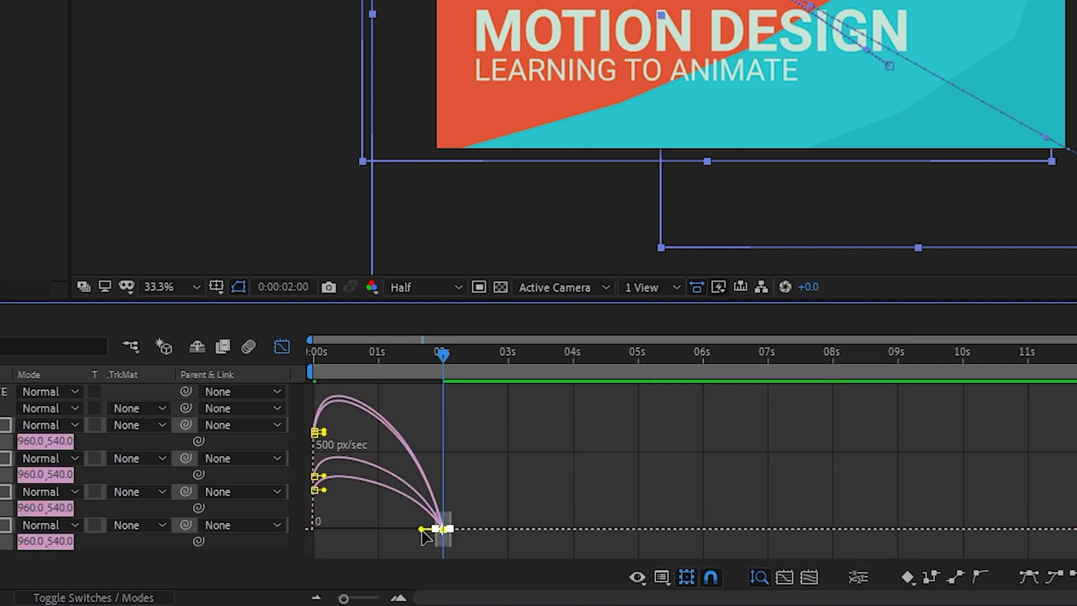
pyautogui.moveTo(422, 530); pyautogui.dragTo(372, 531)
pyautogui.click(283, 346)
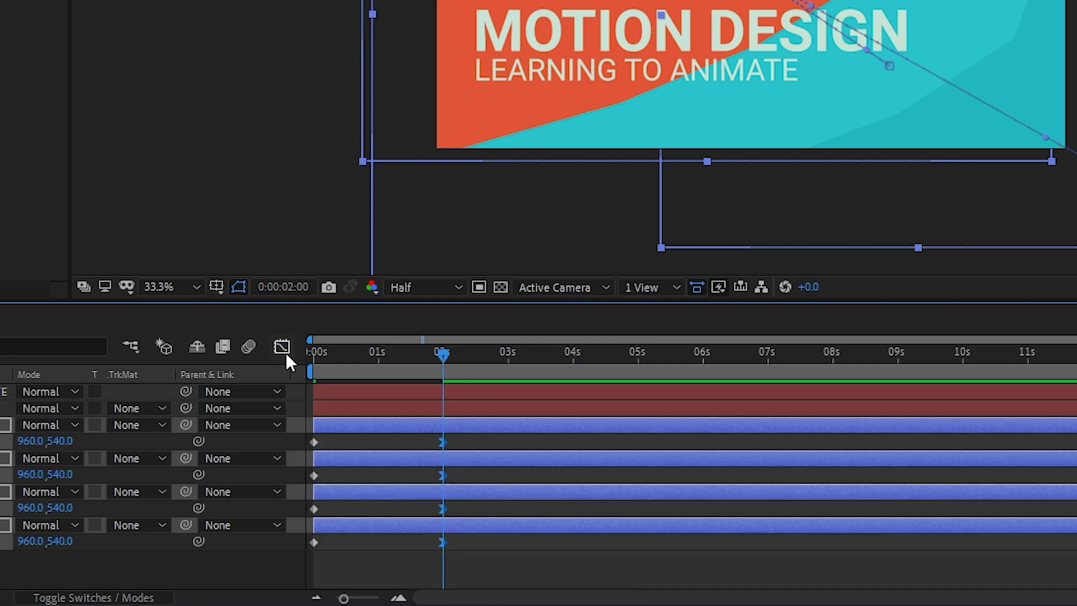
pyautogui.moveTo(355, 352); pyautogui.dragTo(307, 359)
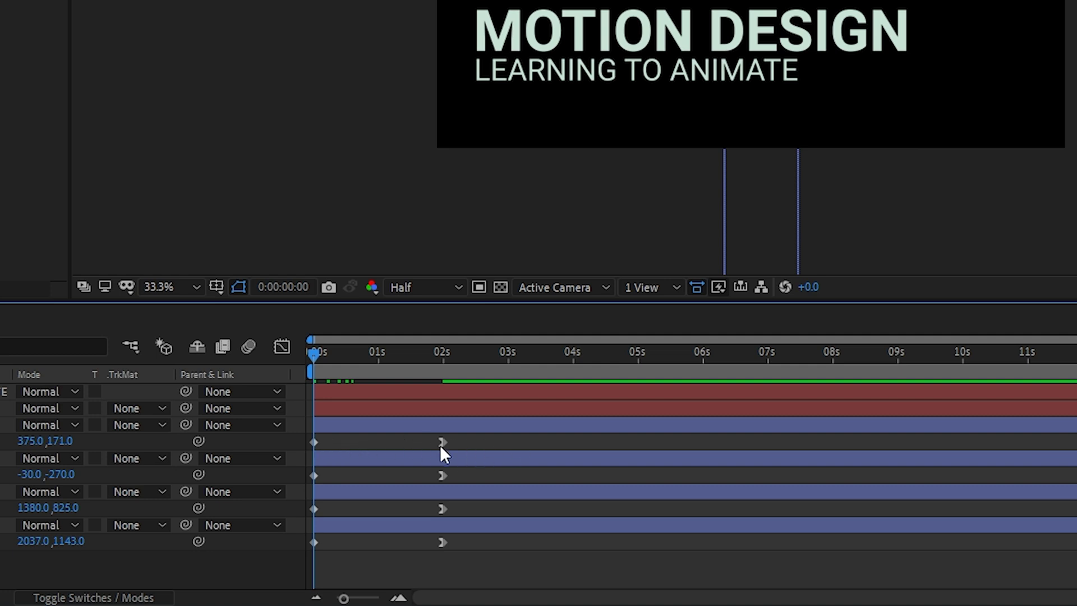
pyautogui.press('pagedown')
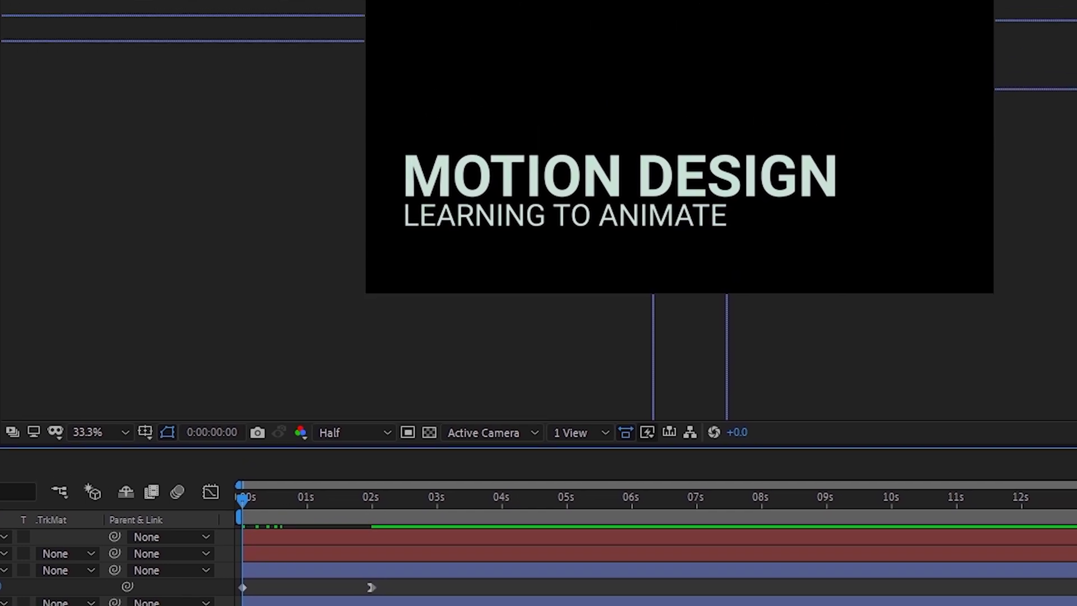
# Step: Select MOTION DESIGN and LEARNING TO ANIMATE and set their Position keyframes at 2 s
pyautogui.press('space')
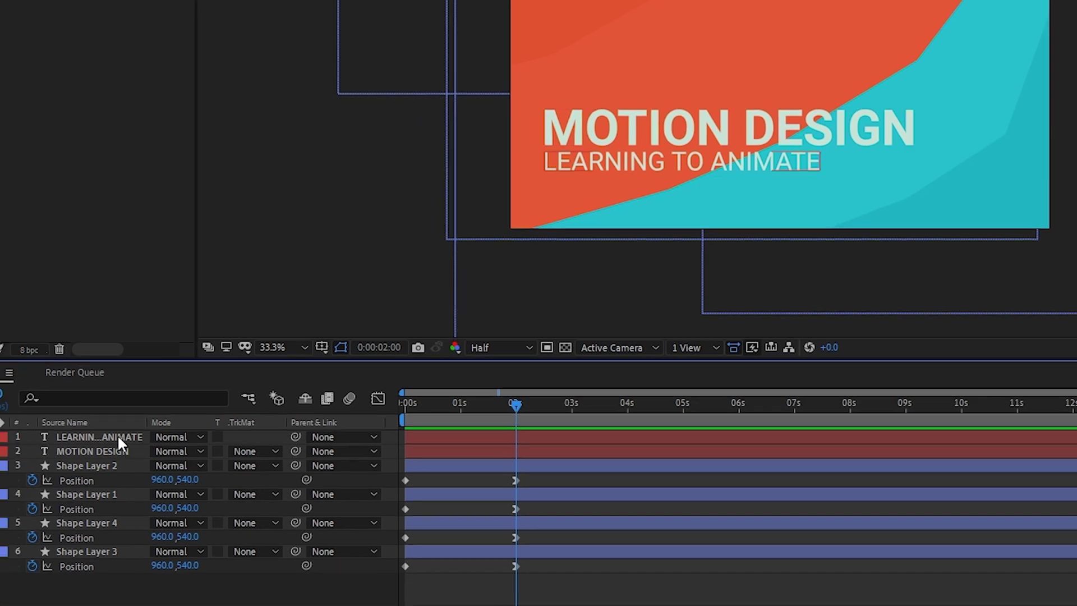
pyautogui.click(116, 434)
pyautogui.keyDown('shift'); pyautogui.click(119, 448); pyautogui.keyUp('shift')
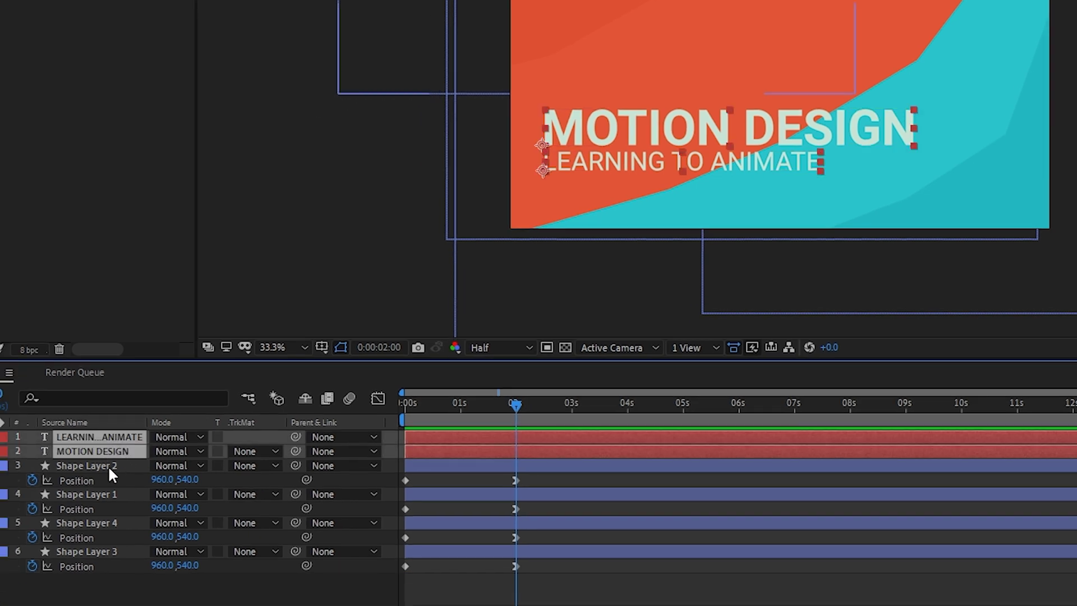
pyautogui.press('p')
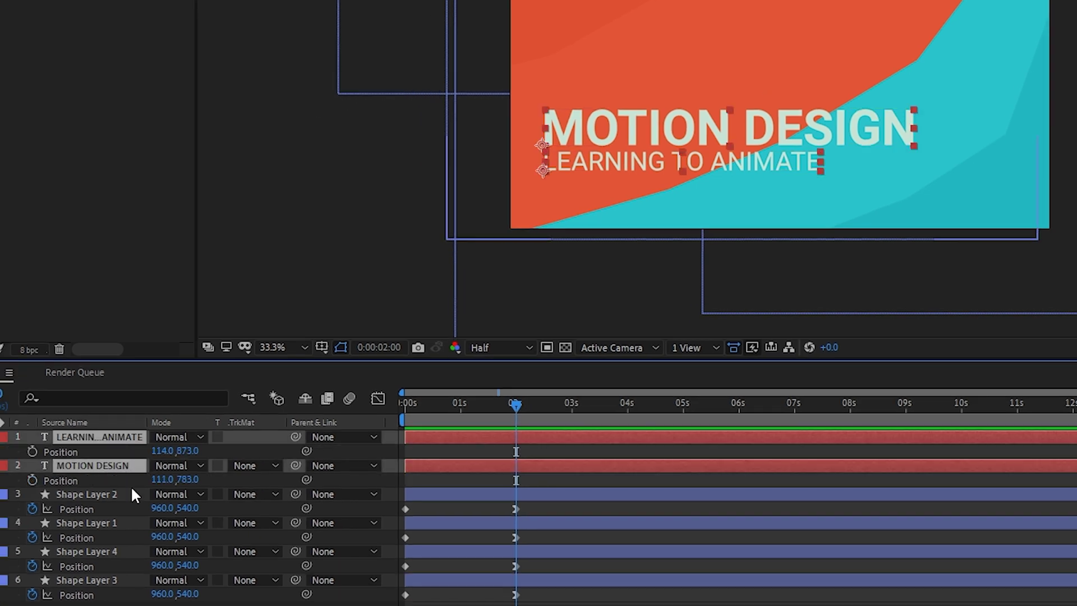
pyautogui.click(32, 450)
pyautogui.click(32, 479)
pyautogui.moveTo(419, 402); pyautogui.dragTo(344, 411)
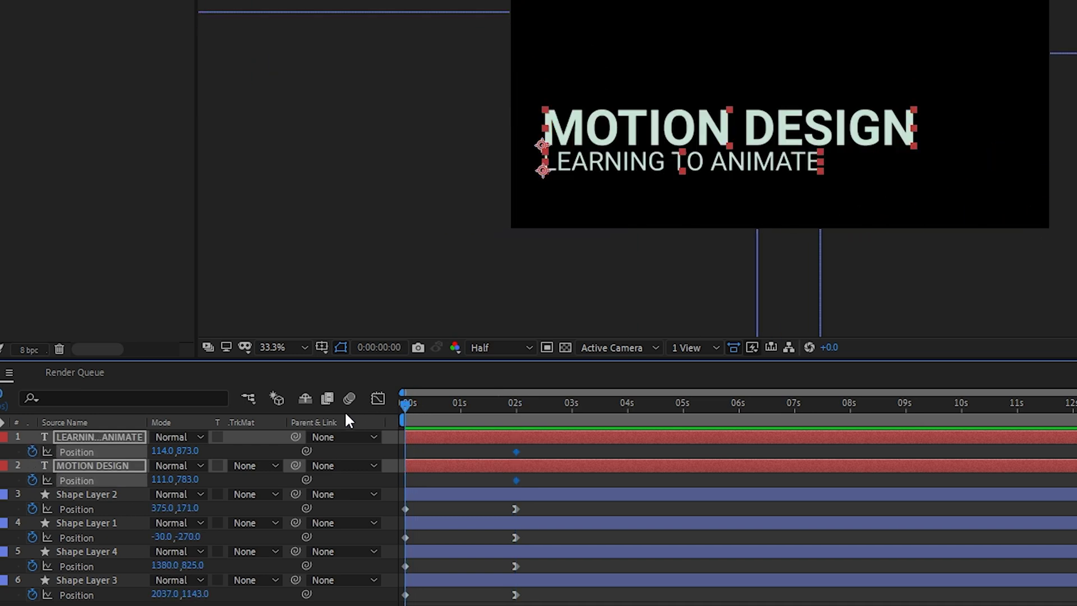
# Step: At 0 s, slide MOTION DESIGN off the left edge and LEARNING TO ANIMATE off the right edge
pyautogui.press('F2')
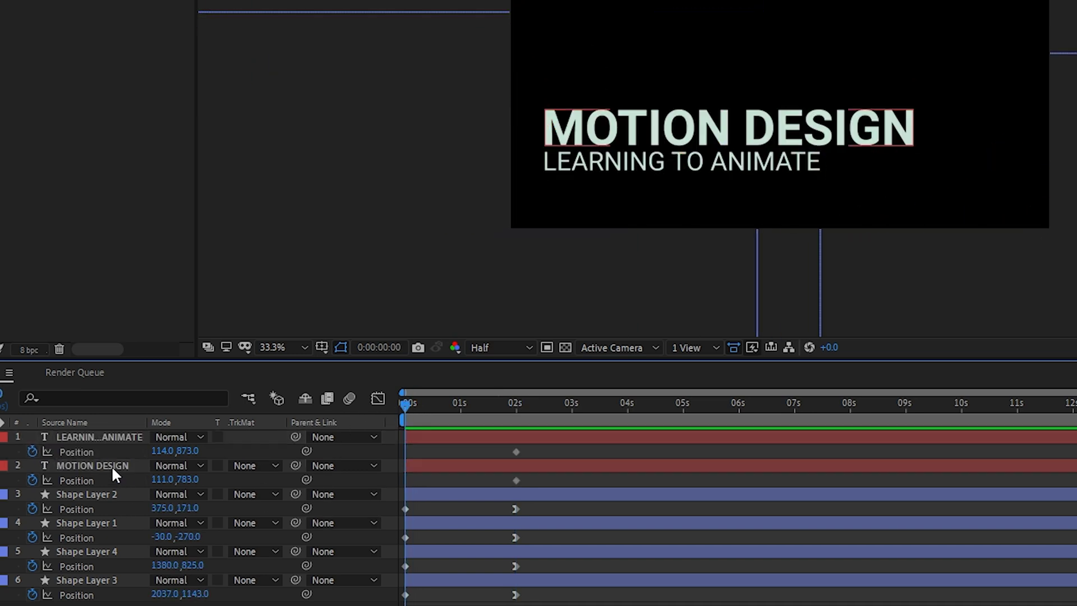
pyautogui.click(111, 466)
pyautogui.click(792, 133)
pyautogui.moveTo(792, 133); pyautogui.dragTo(380, 138)
pyautogui.click(84, 437)
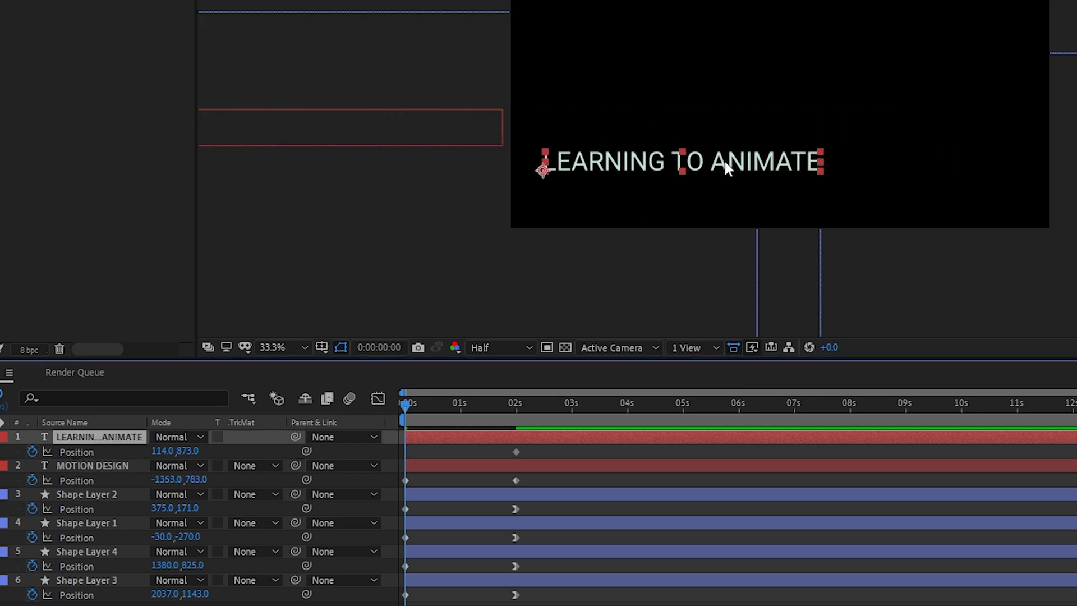
pyautogui.moveTo(727, 163); pyautogui.dragTo(1076, 163)
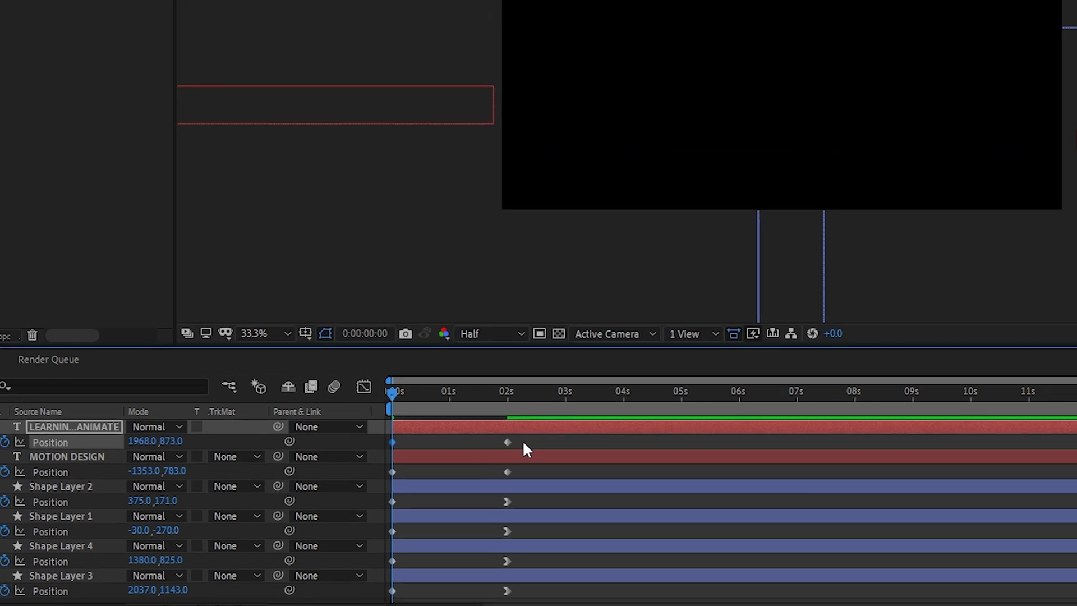
pyautogui.moveTo(527, 437); pyautogui.dragTo(508, 477)
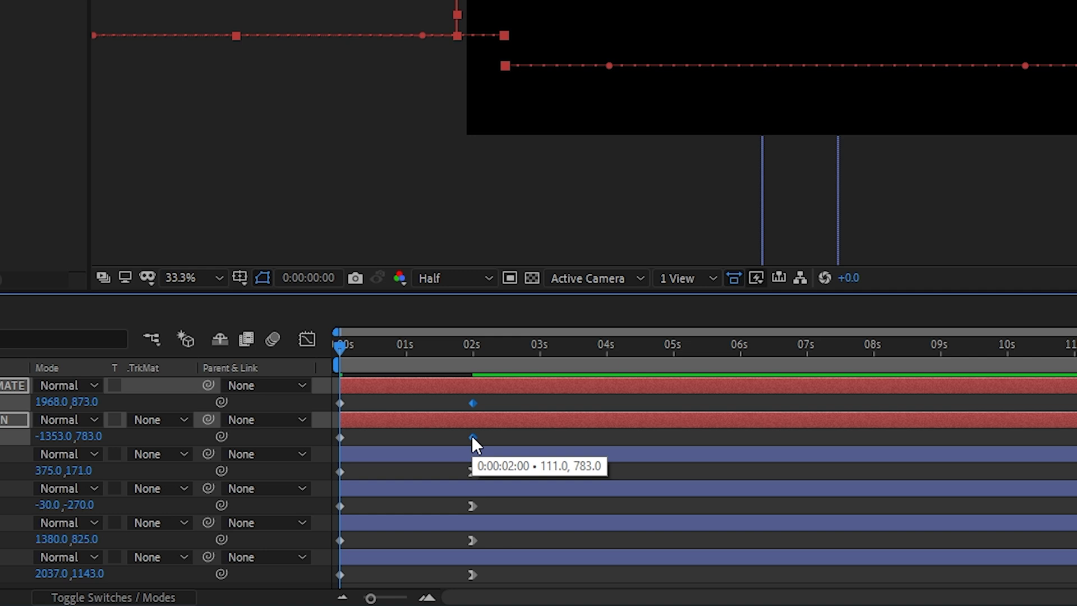
pyautogui.rightClick(472, 435)
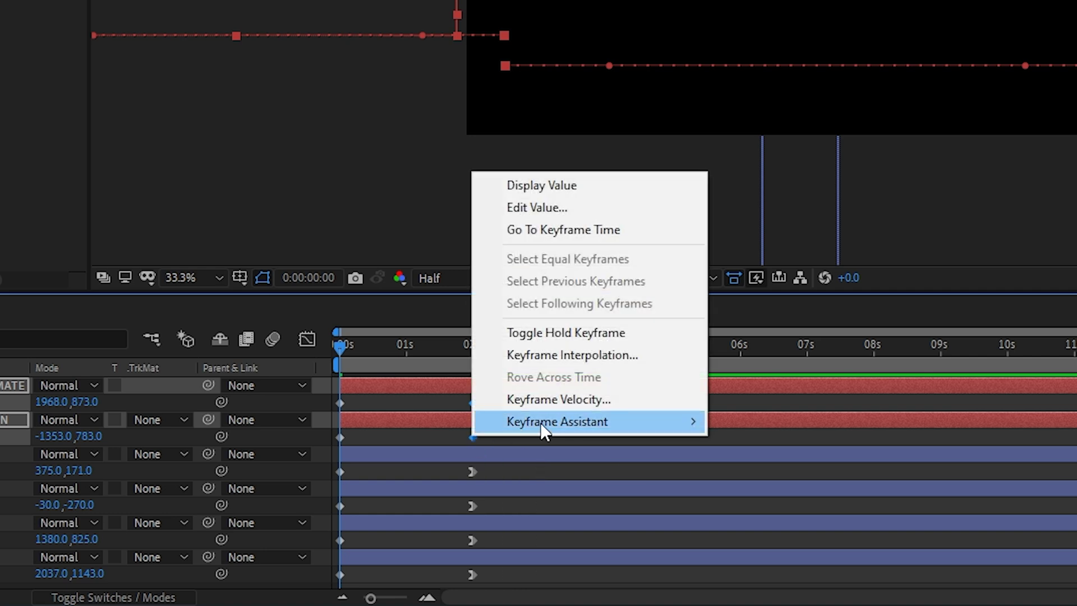
# Step: Apply Easy Ease In to the text's 2 s keyframes and raise the influence to 100%
pyautogui.moveTo(645, 423)
pyautogui.click(793, 311)
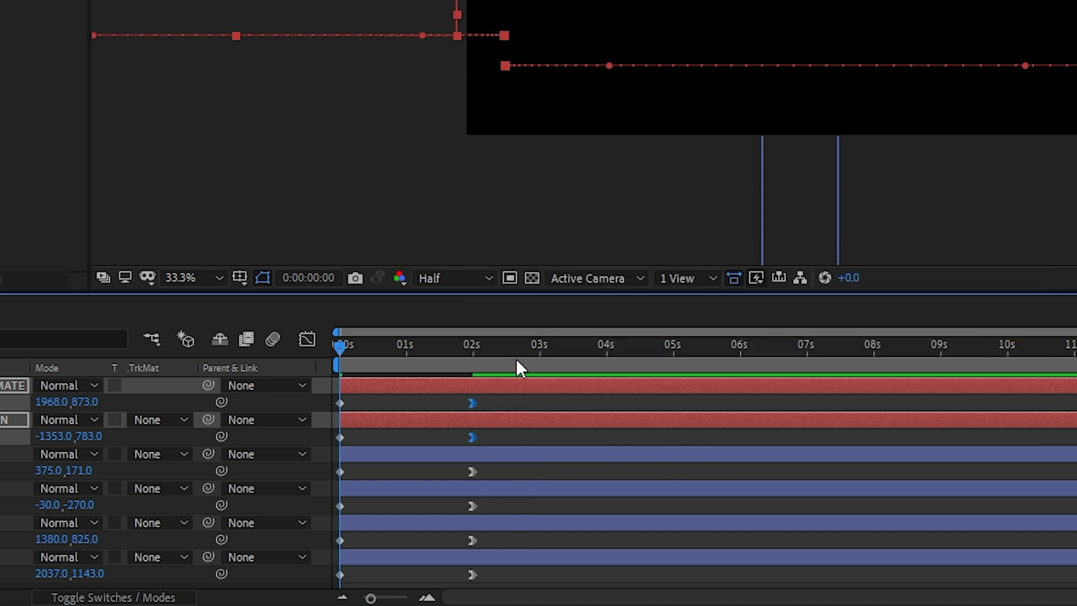
pyautogui.click(473, 346)
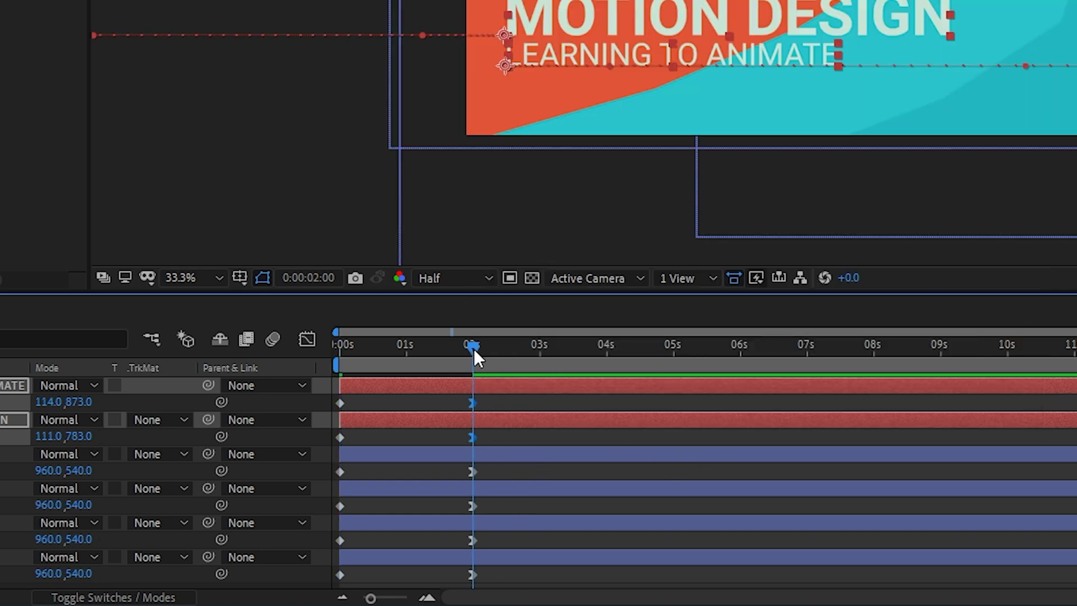
pyautogui.click(307, 339)
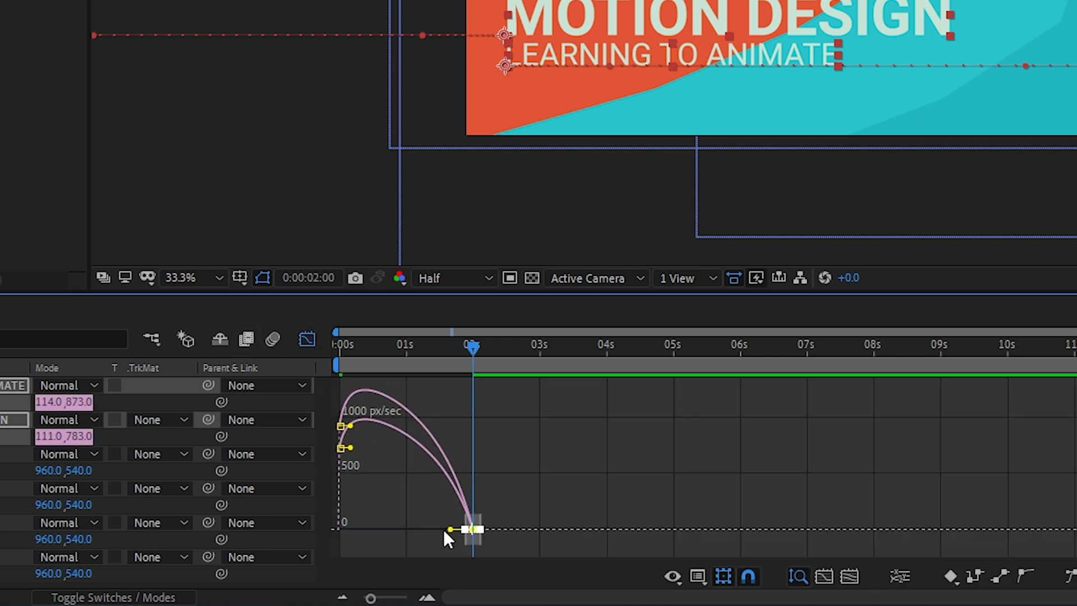
pyautogui.moveTo(444, 533); pyautogui.dragTo(377, 533)
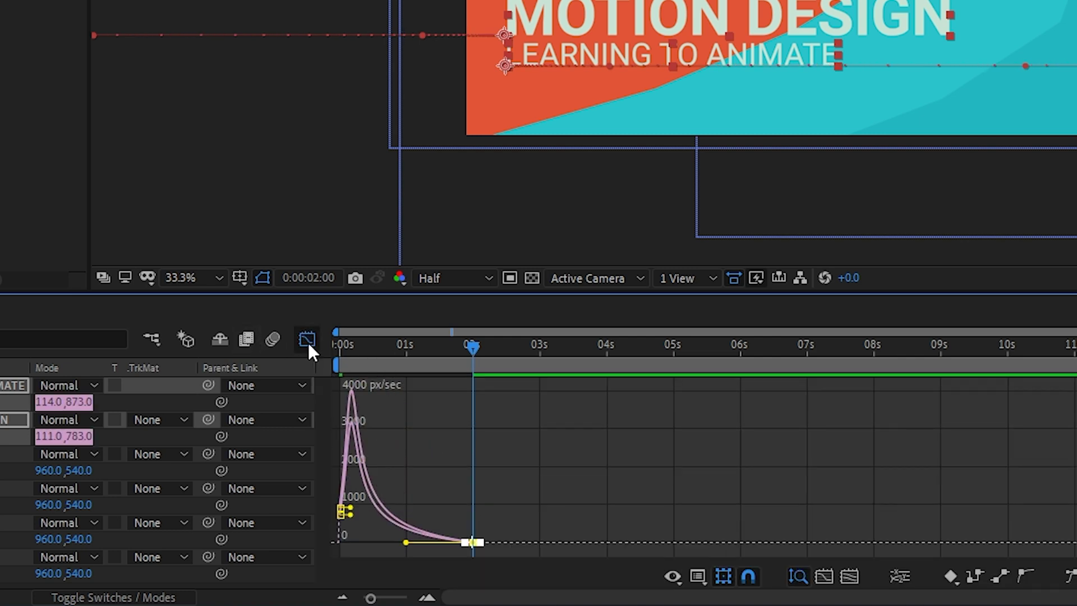
pyautogui.click(307, 339)
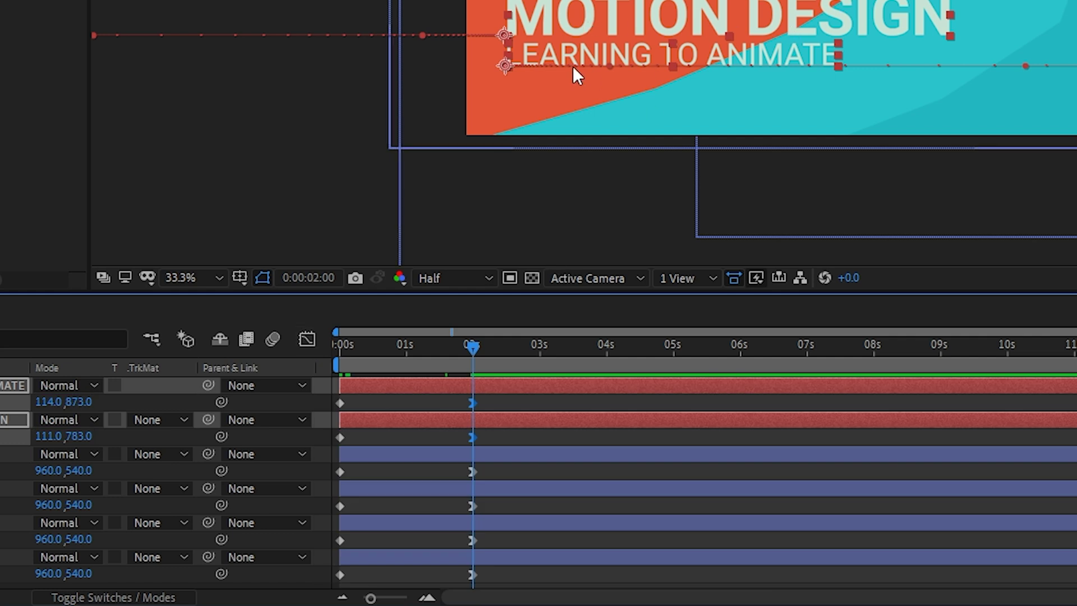
# Step: Shift the text layers' Position keyframes about half a second later and preview the timing
pyautogui.moveTo(494, 397); pyautogui.dragTo(328, 439)
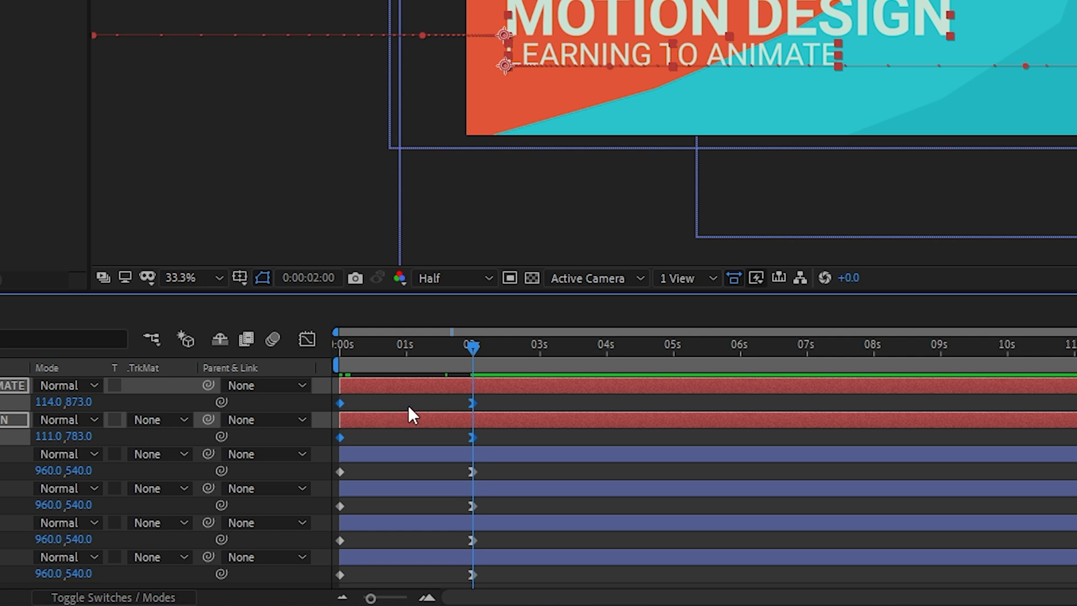
pyautogui.moveTo(472, 404); pyautogui.dragTo(509, 403)
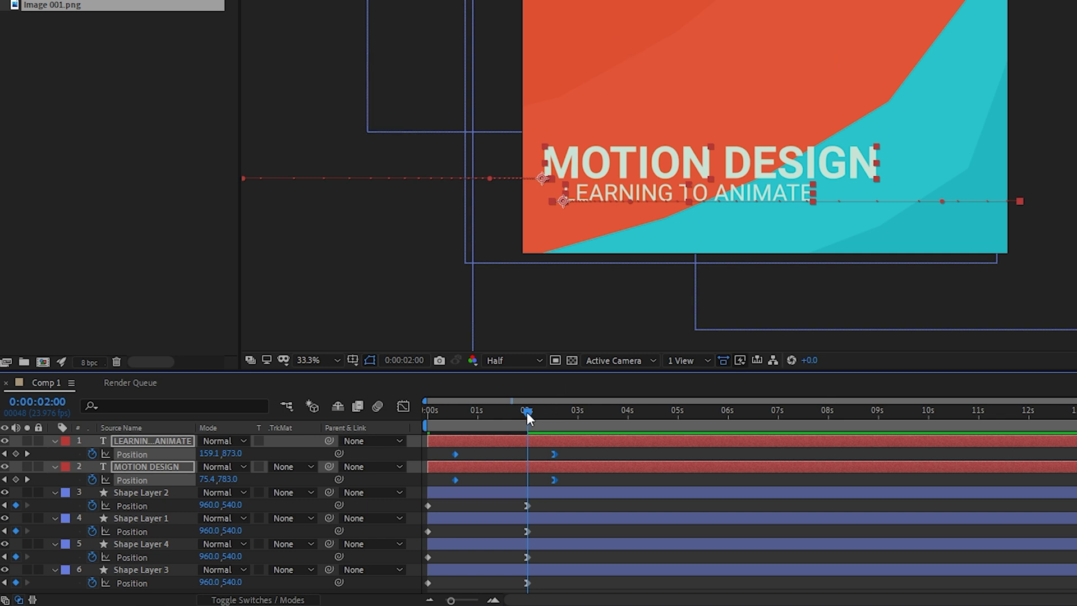
pyautogui.moveTo(538, 413); pyautogui.dragTo(555, 418)
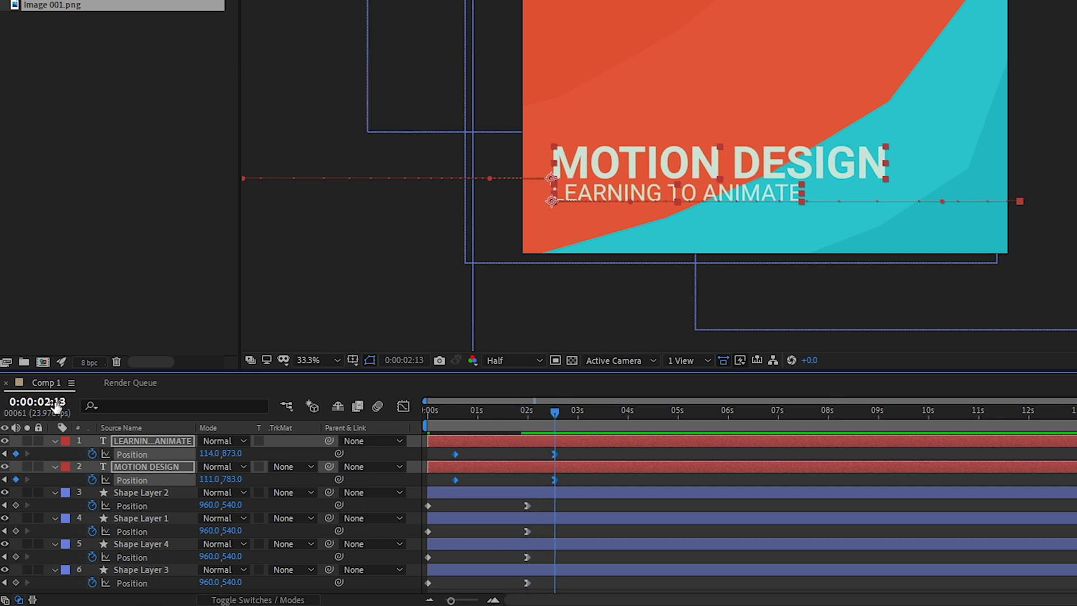
pyautogui.press('Home')
pyautogui.click(386, 452)
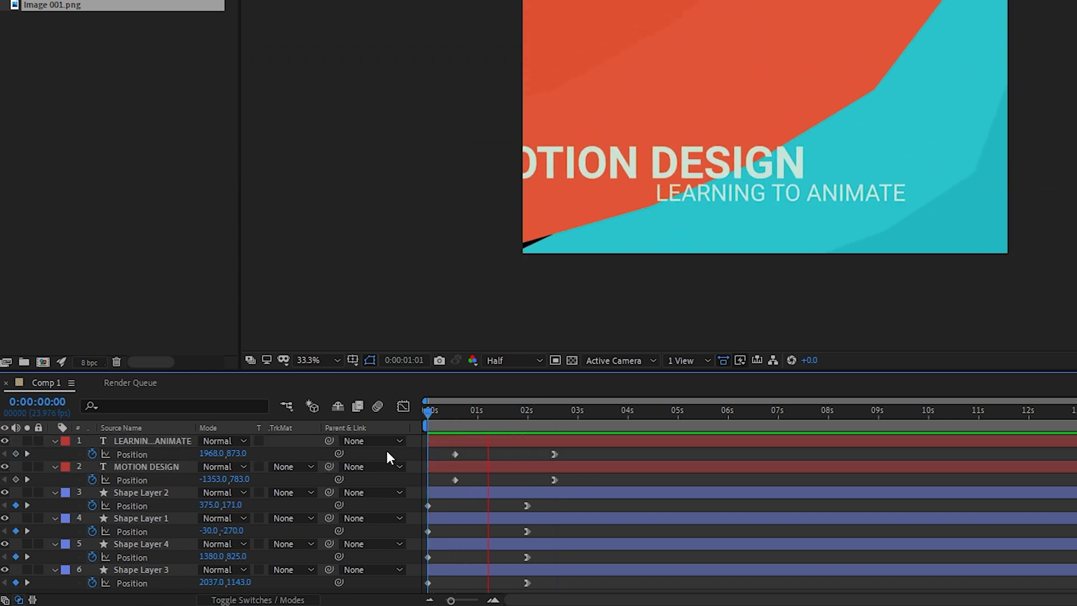
pyautogui.press('space')
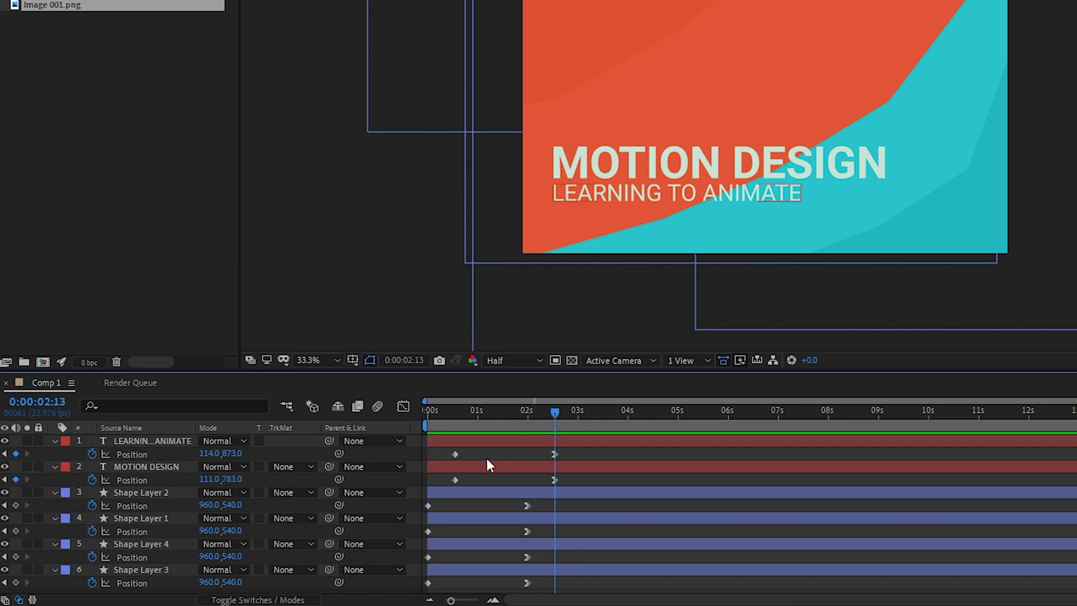
pyautogui.moveTo(476, 449); pyautogui.dragTo(497, 453)
pyautogui.press('Home')
pyautogui.press('space')
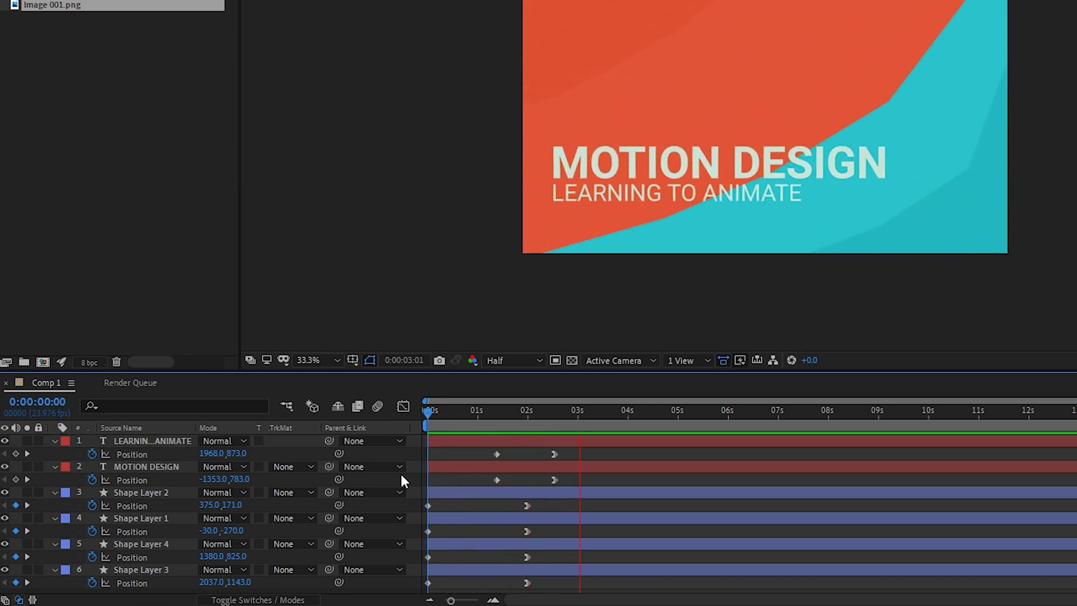
pyautogui.press('space')
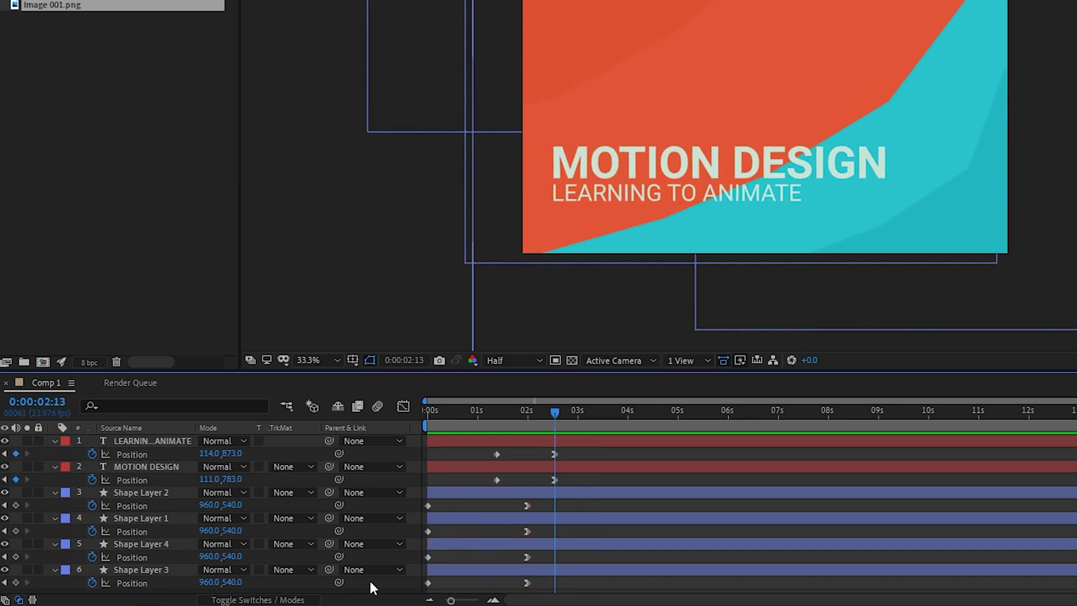
# Step: Drag Shape Layer 2's and Shape Layer 4's starting Position keyframes later to stagger them
pyautogui.click(158, 491)
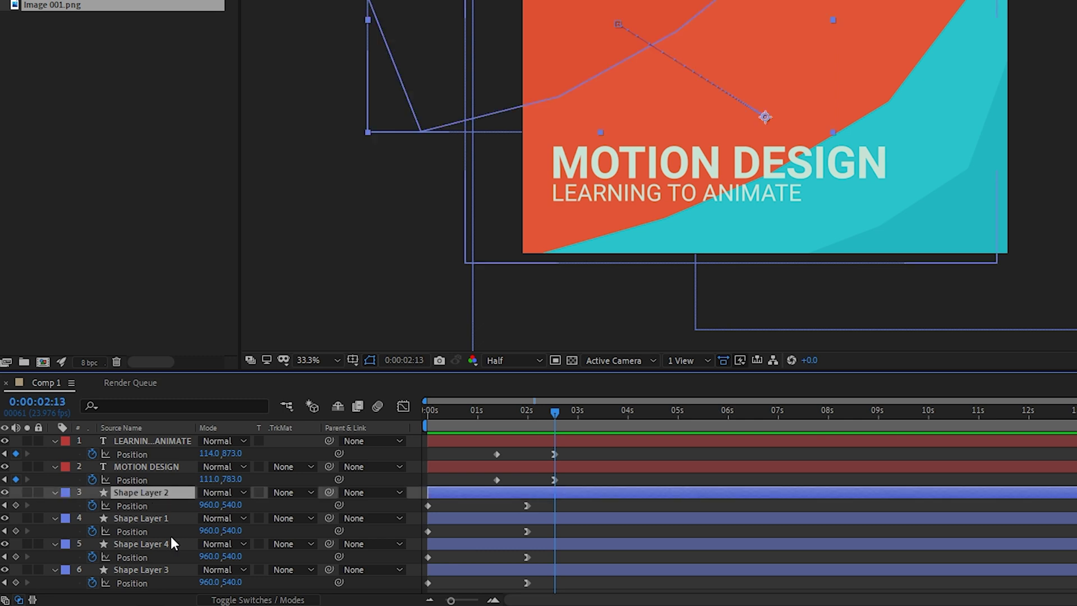
pyautogui.click(156, 545)
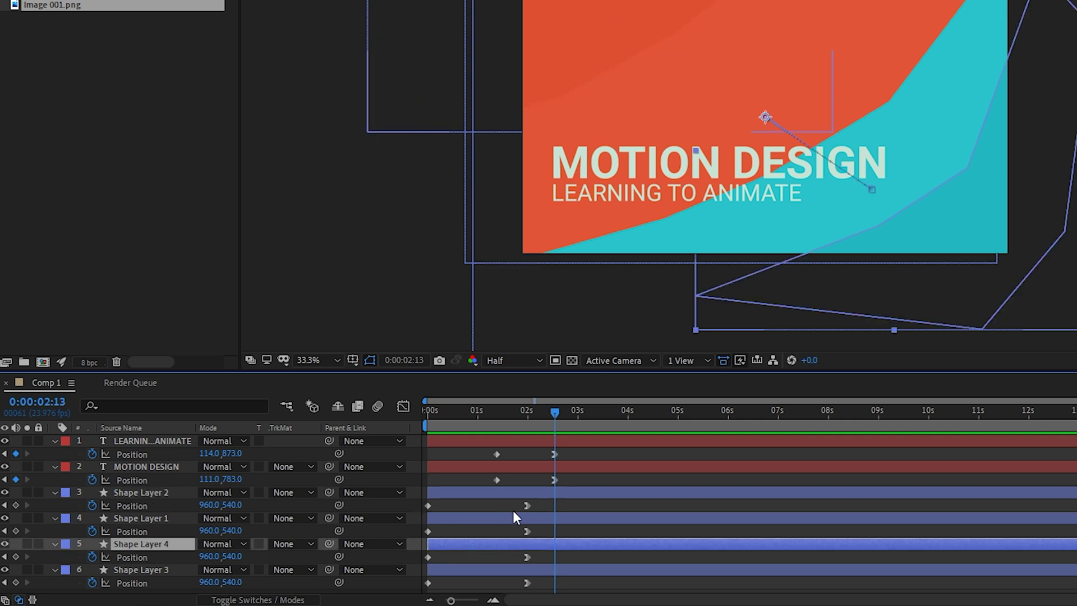
pyautogui.click(177, 493)
pyautogui.moveTo(429, 505); pyautogui.dragTo(462, 508)
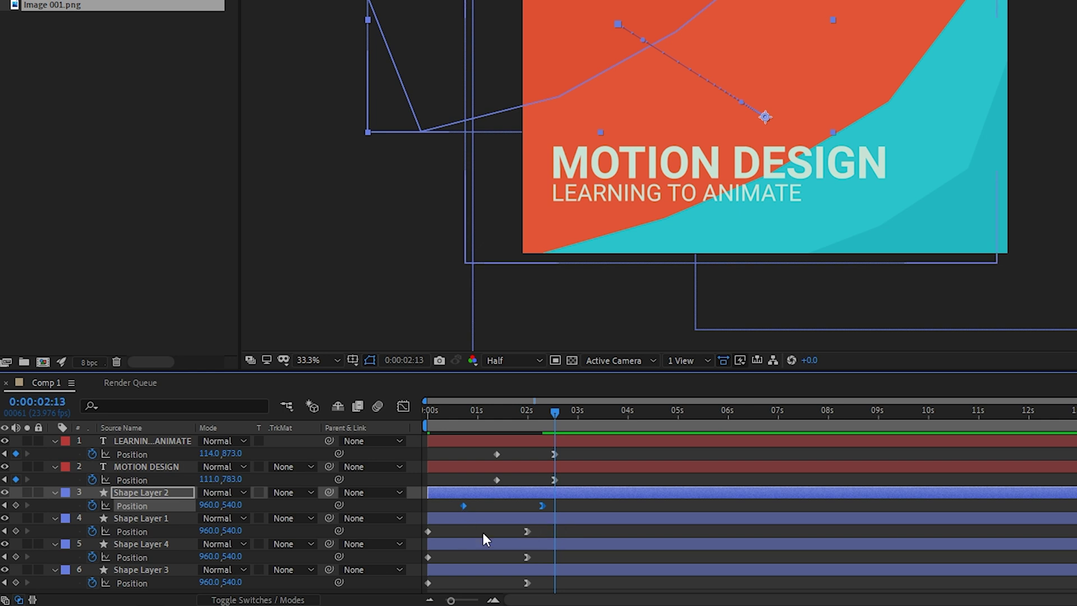
pyautogui.moveTo(539, 555); pyautogui.dragTo(459, 556)
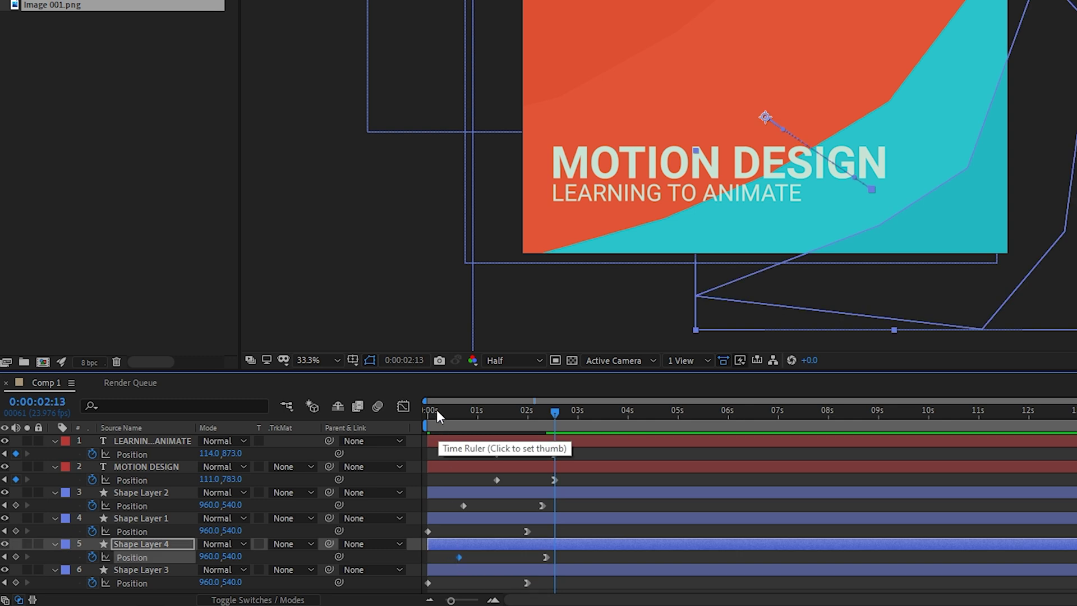
# Step: Preview the staggered animation and scrub the timeline out to 19 seconds
pyautogui.click(432, 409)
pyautogui.press('space')
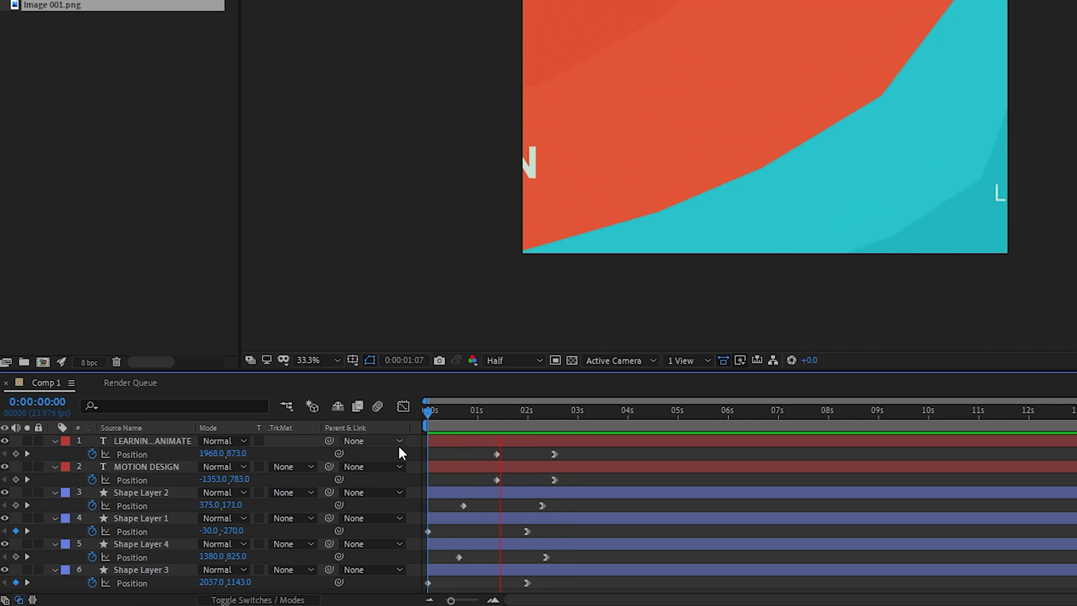
pyautogui.press('space')
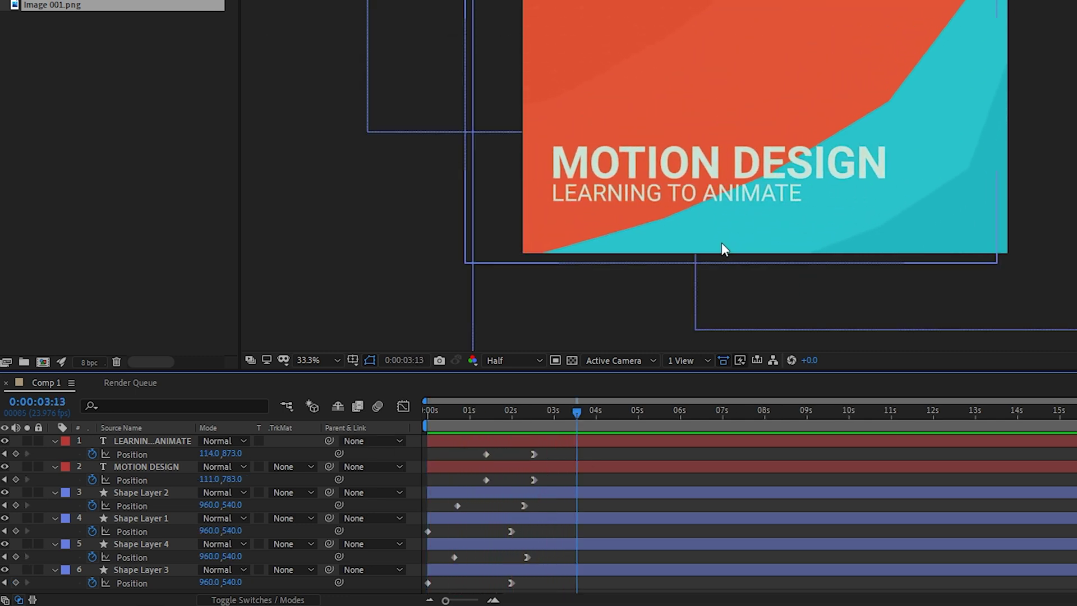
pyautogui.moveTo(454, 415); pyautogui.dragTo(534, 433)
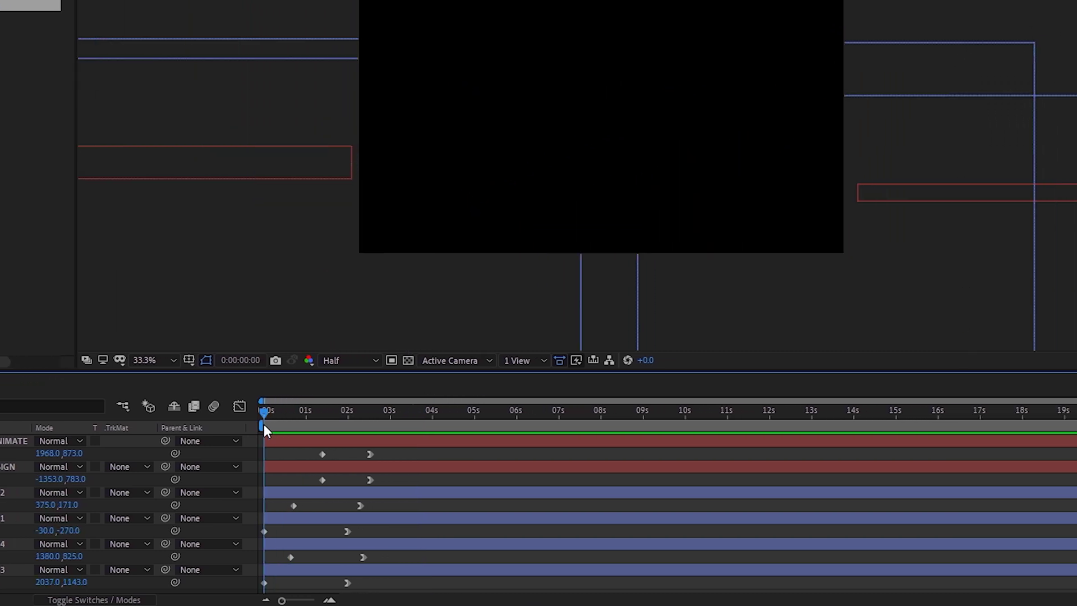
pyautogui.moveTo(331, 434); pyautogui.dragTo(1026, 433)
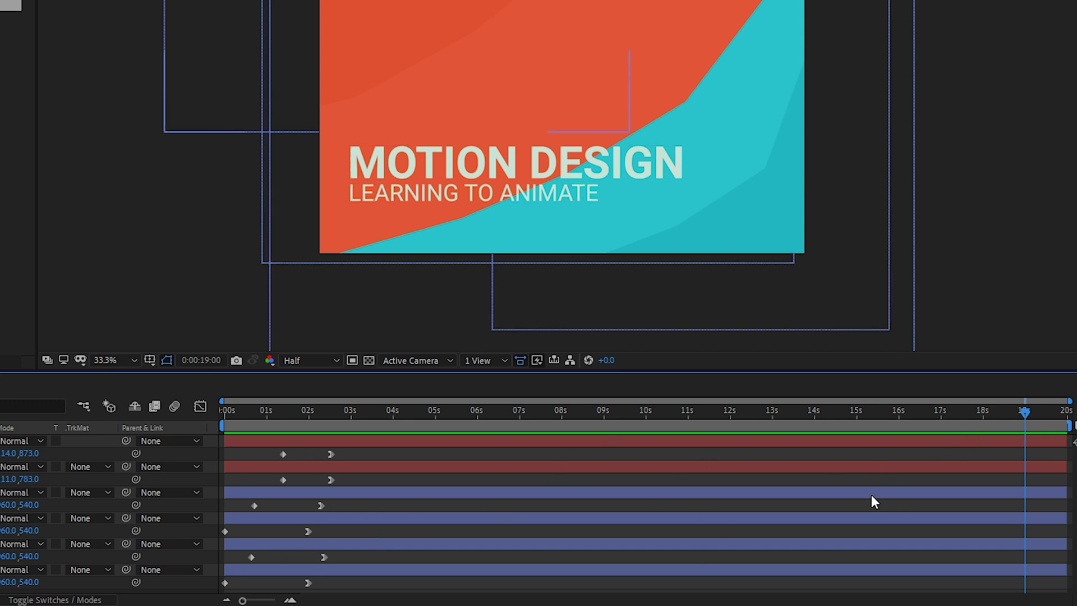
pyautogui.click(146, 441)
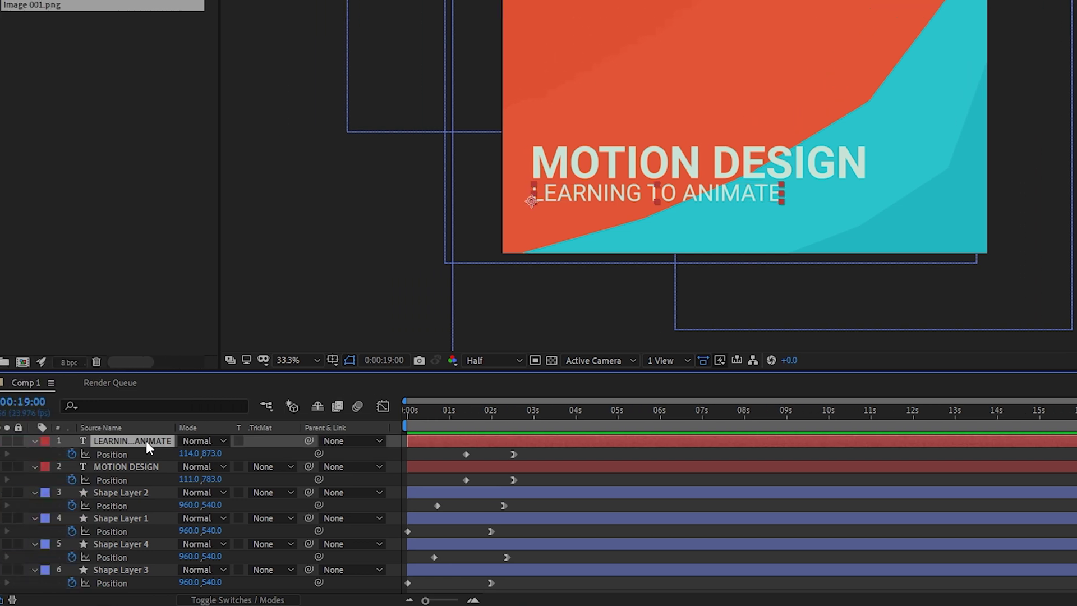
# Step: Pre-compose all six title and shape layers into Pre-comp 1 and scrub the nested animation
pyautogui.hotkey('ctrl', 'a')
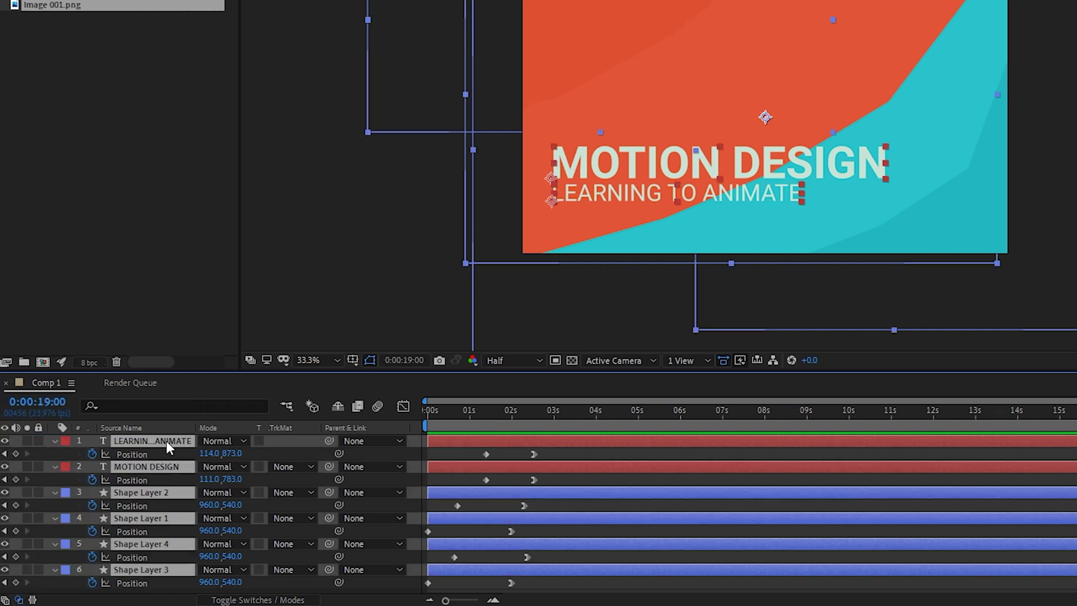
pyautogui.rightClick(158, 441)
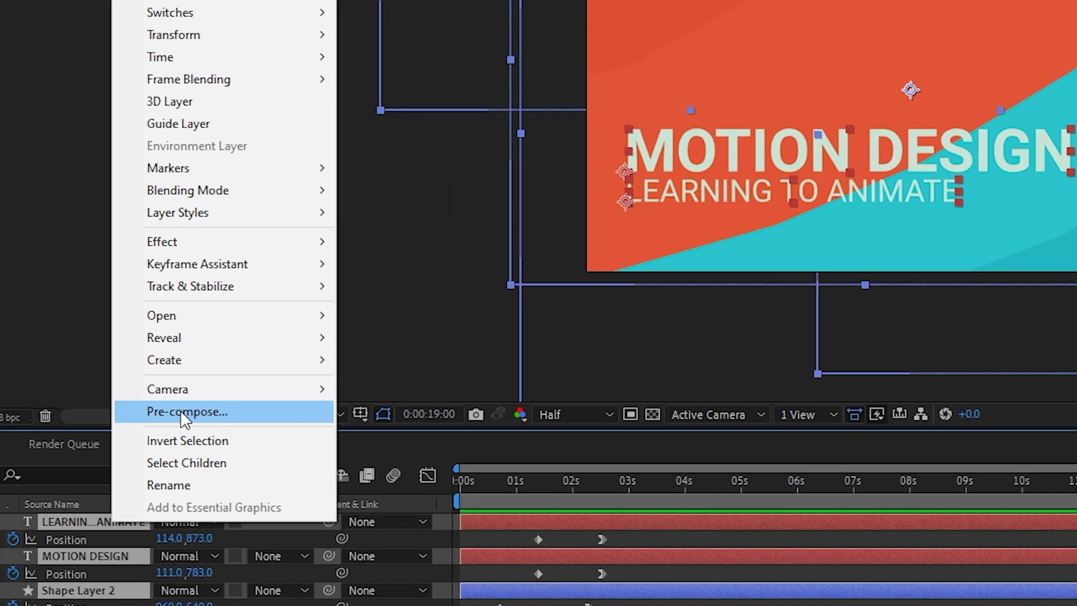
pyautogui.click(180, 411)
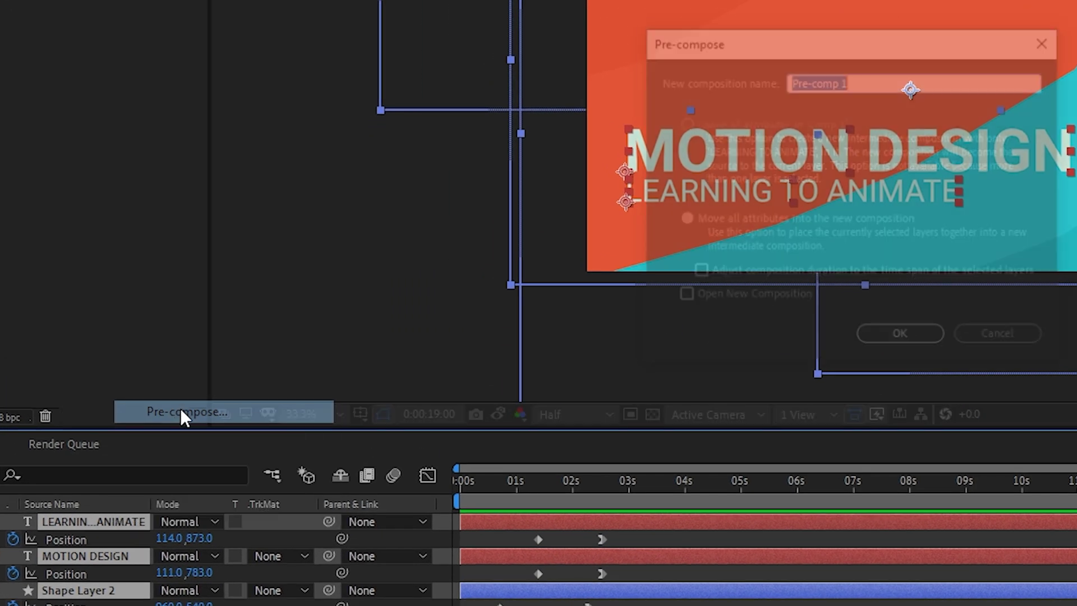
pyautogui.click(897, 339)
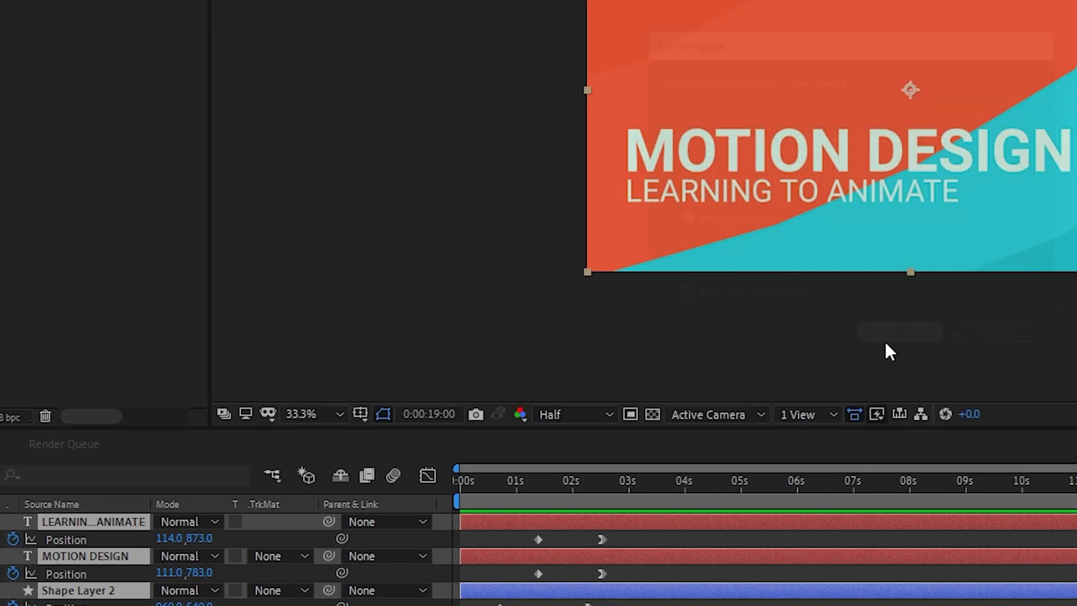
pyautogui.moveTo(461, 481); pyautogui.dragTo(782, 484)
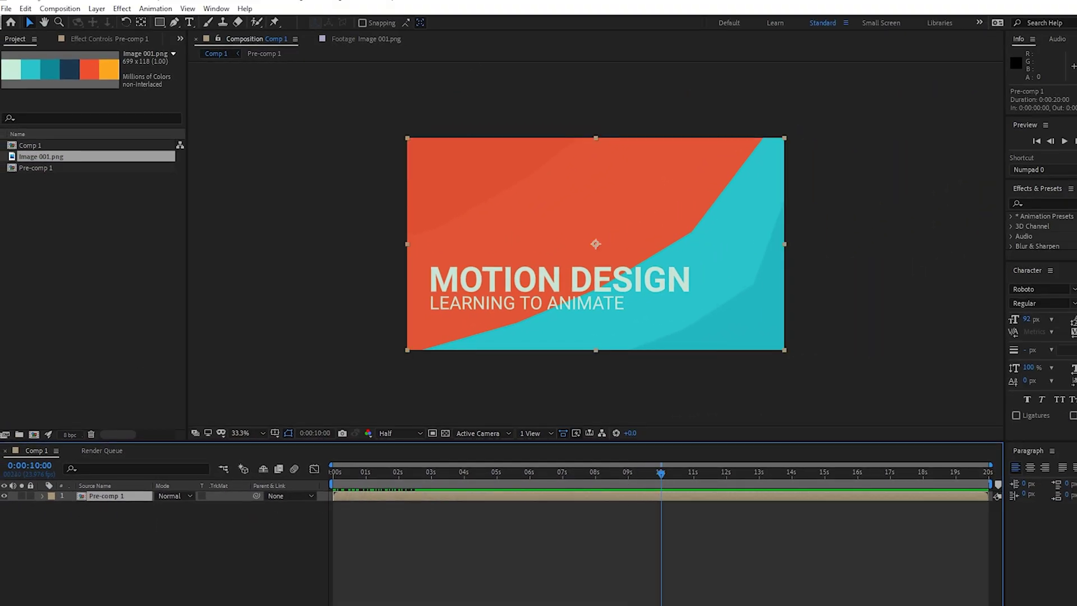
# Step: Duplicate the Pre-comp 1 layer and select the top copy
pyautogui.click(26, 8)
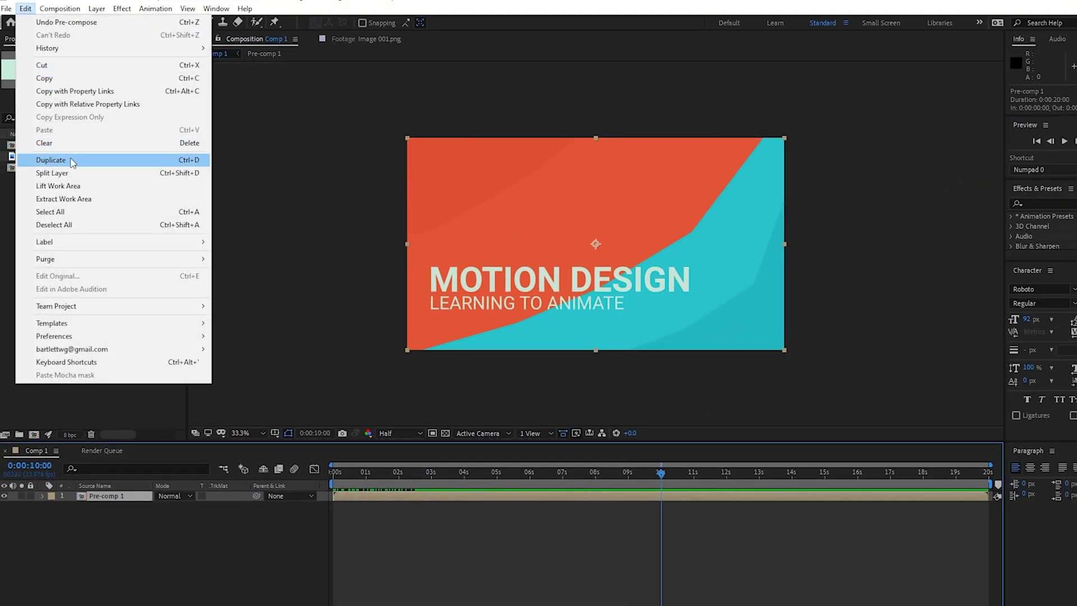
pyautogui.click(72, 161)
pyautogui.click(116, 495)
# Step: Time-reverse the top Pre-comp 1 layer and scrub the 20-second timeline to check it
pyautogui.rightClick(114, 496)
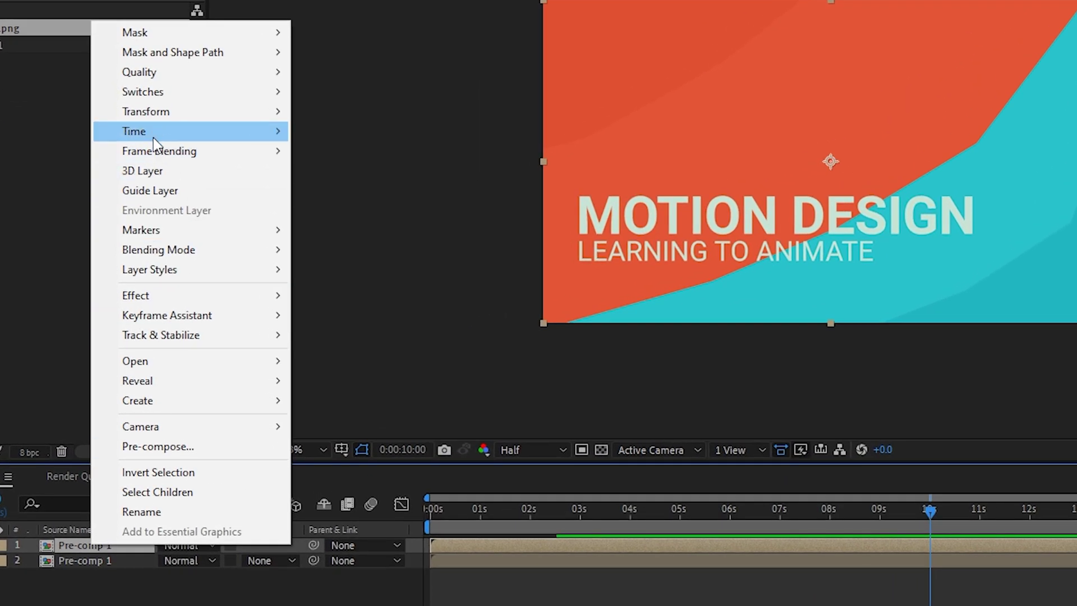
pyautogui.moveTo(153, 136)
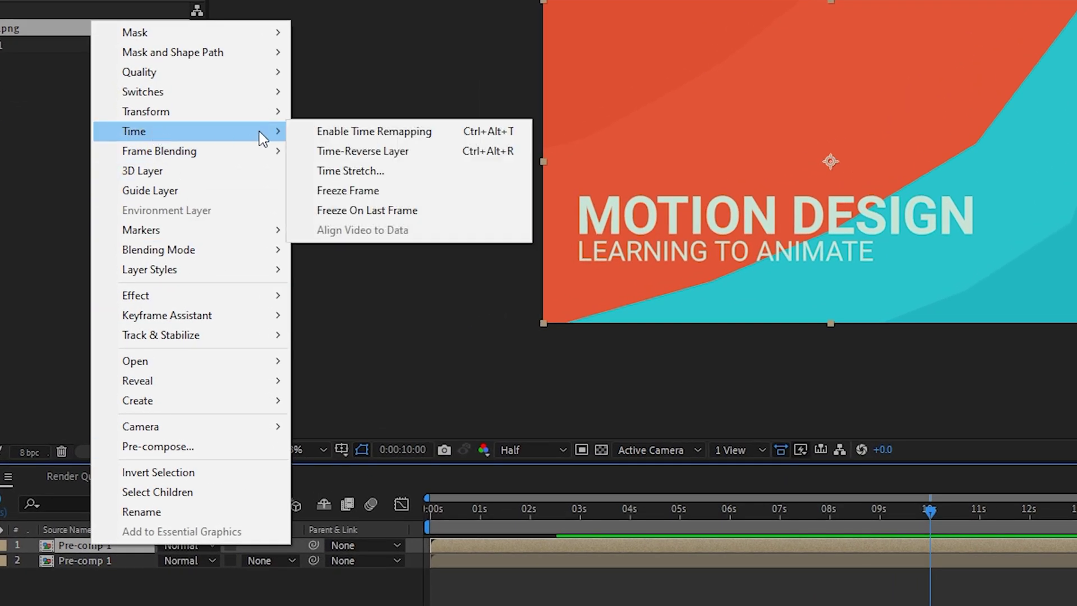
pyautogui.click(380, 156)
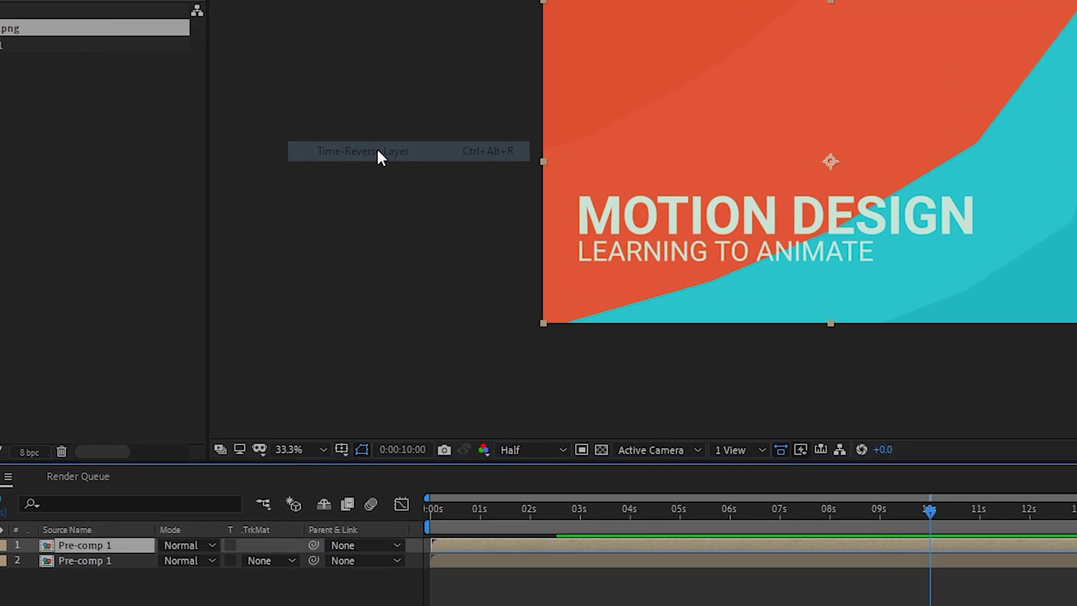
pyautogui.moveTo(431, 509); pyautogui.dragTo(1076, 551)
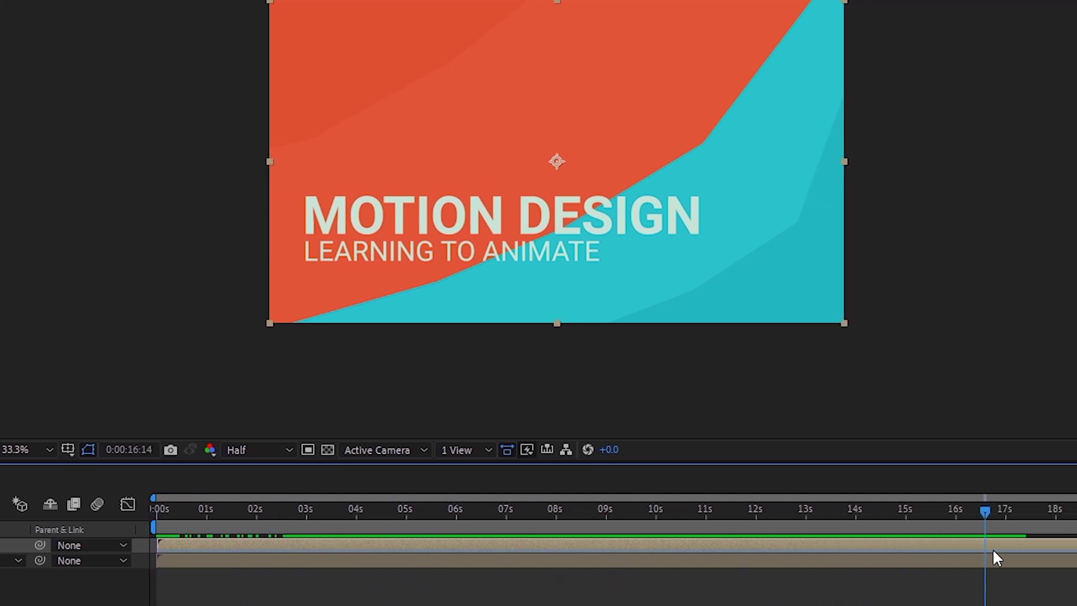
pyautogui.moveTo(993, 550); pyautogui.dragTo(570, 513)
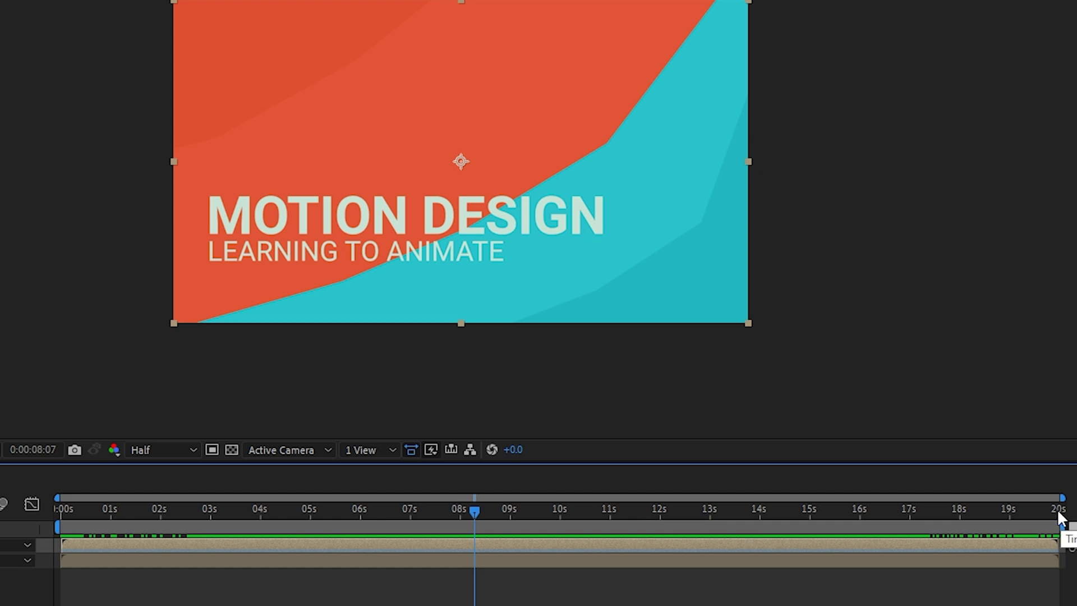
# Step: Start the reversed copy at 10 seconds and trim the bottom copy to end at 10 seconds
pyautogui.click(559, 512)
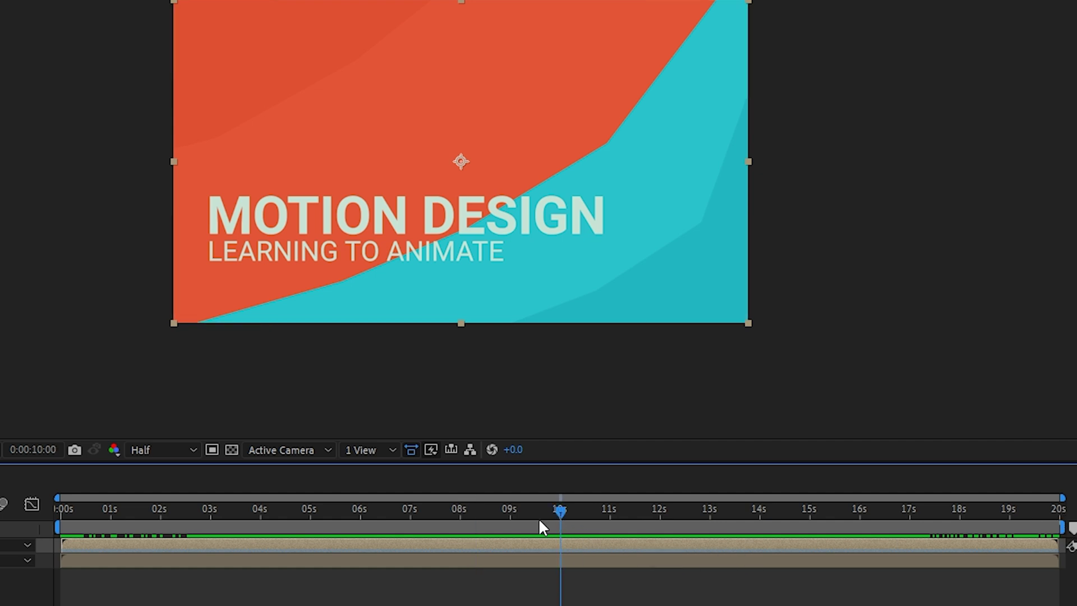
pyautogui.moveTo(61, 545); pyautogui.dragTo(565, 555)
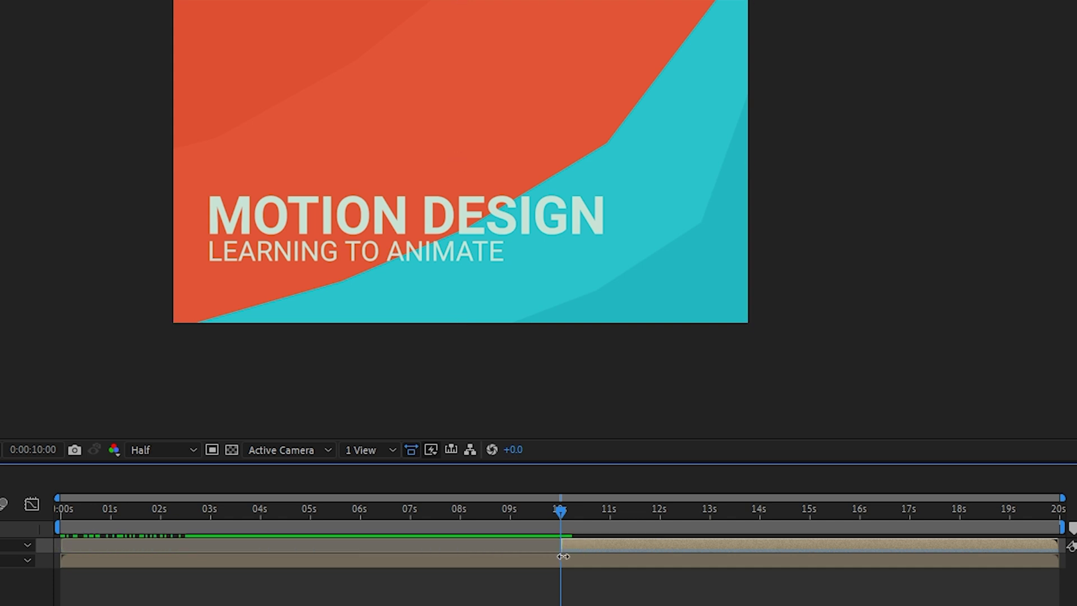
pyautogui.click(910, 560)
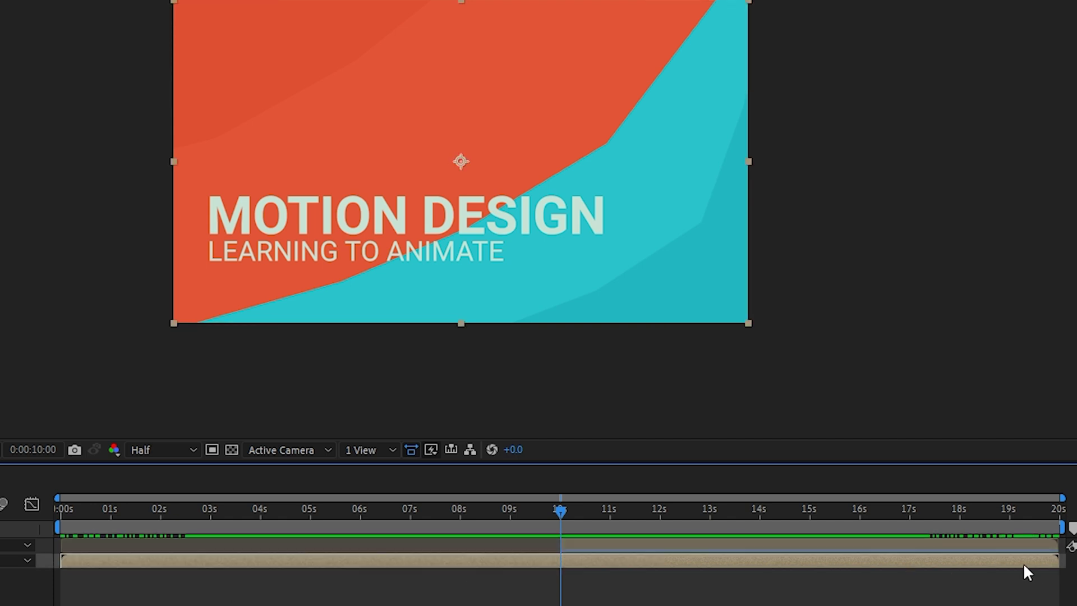
pyautogui.moveTo(1055, 562); pyautogui.dragTo(558, 584)
pyautogui.click(557, 584)
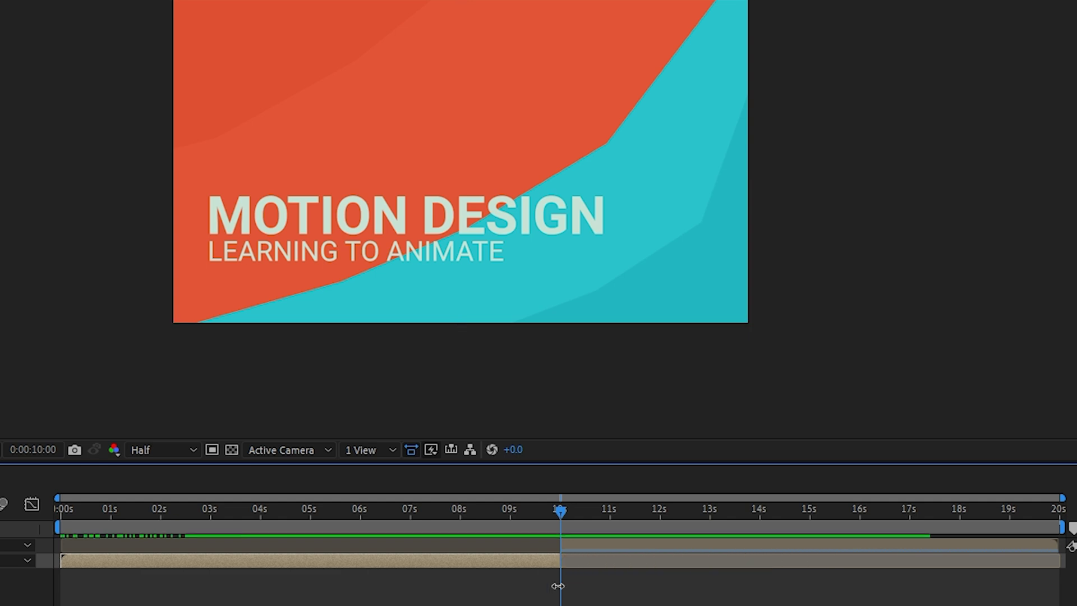
pyautogui.click(1018, 530)
pyautogui.moveTo(1039, 538); pyautogui.dragTo(934, 544)
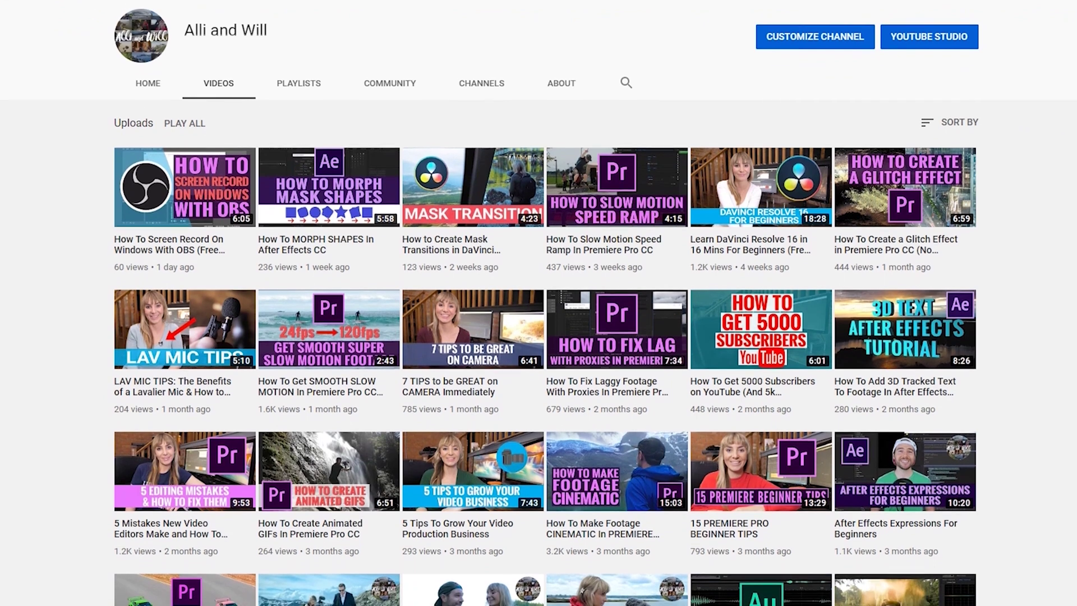
pyautogui.scroll(-2, 539, 303)
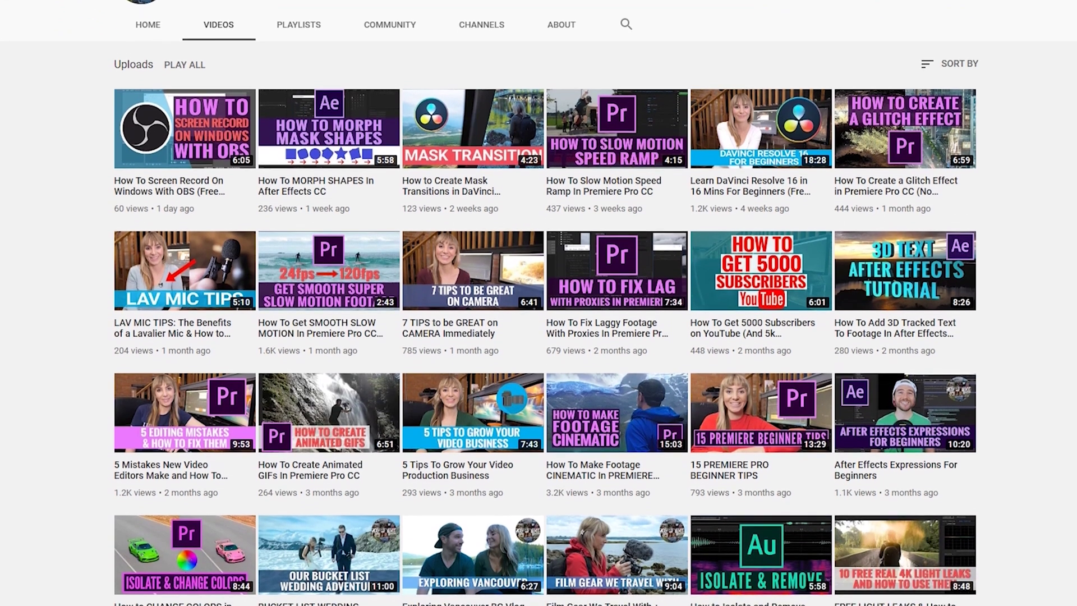